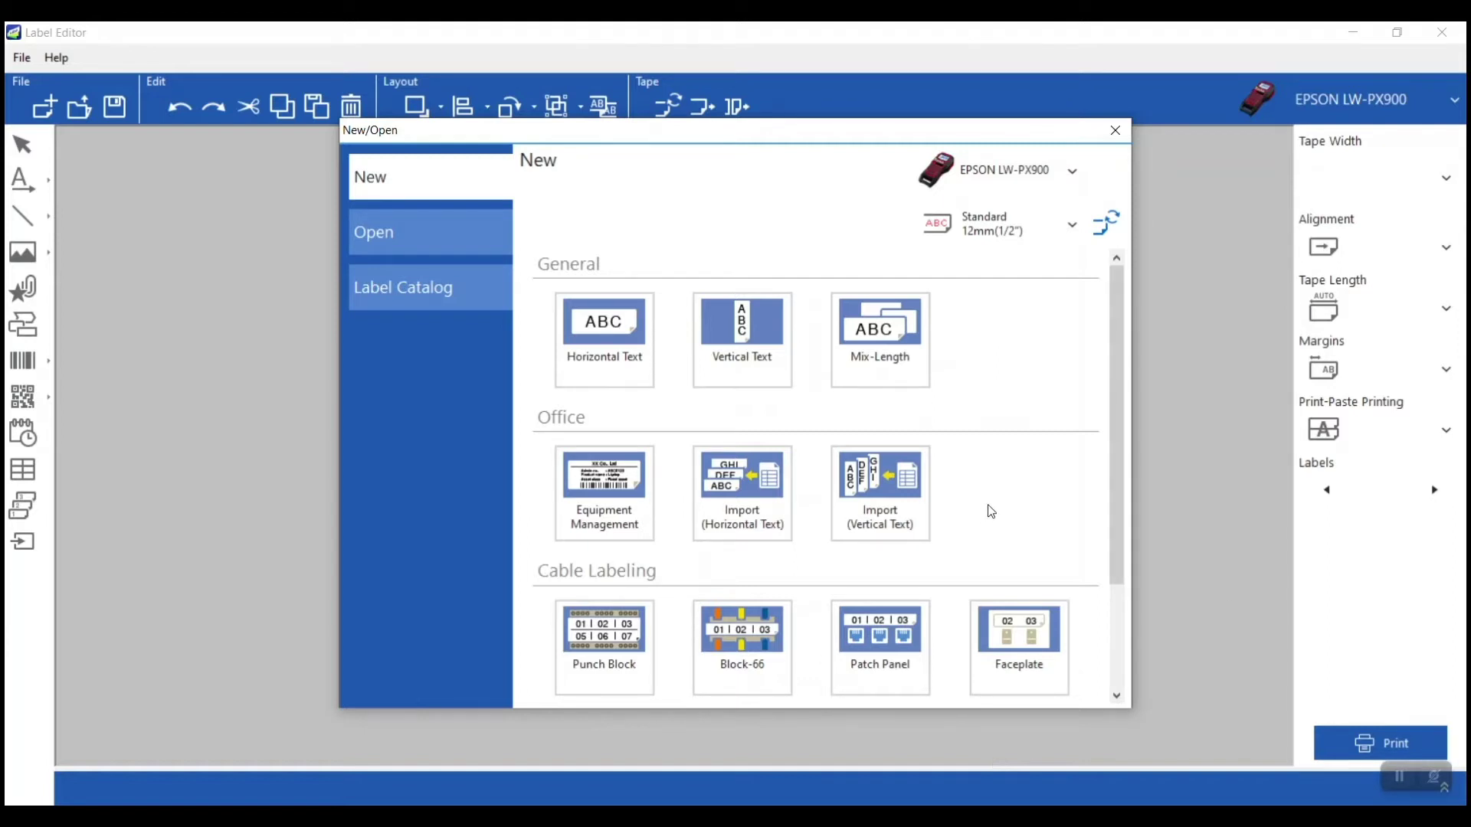
- Update the tape width to 36 mm from the printer and start an Import (Horizontal Text) label that loads existing import data
{"action": "left_click", "coordinate": [1111, 224]}
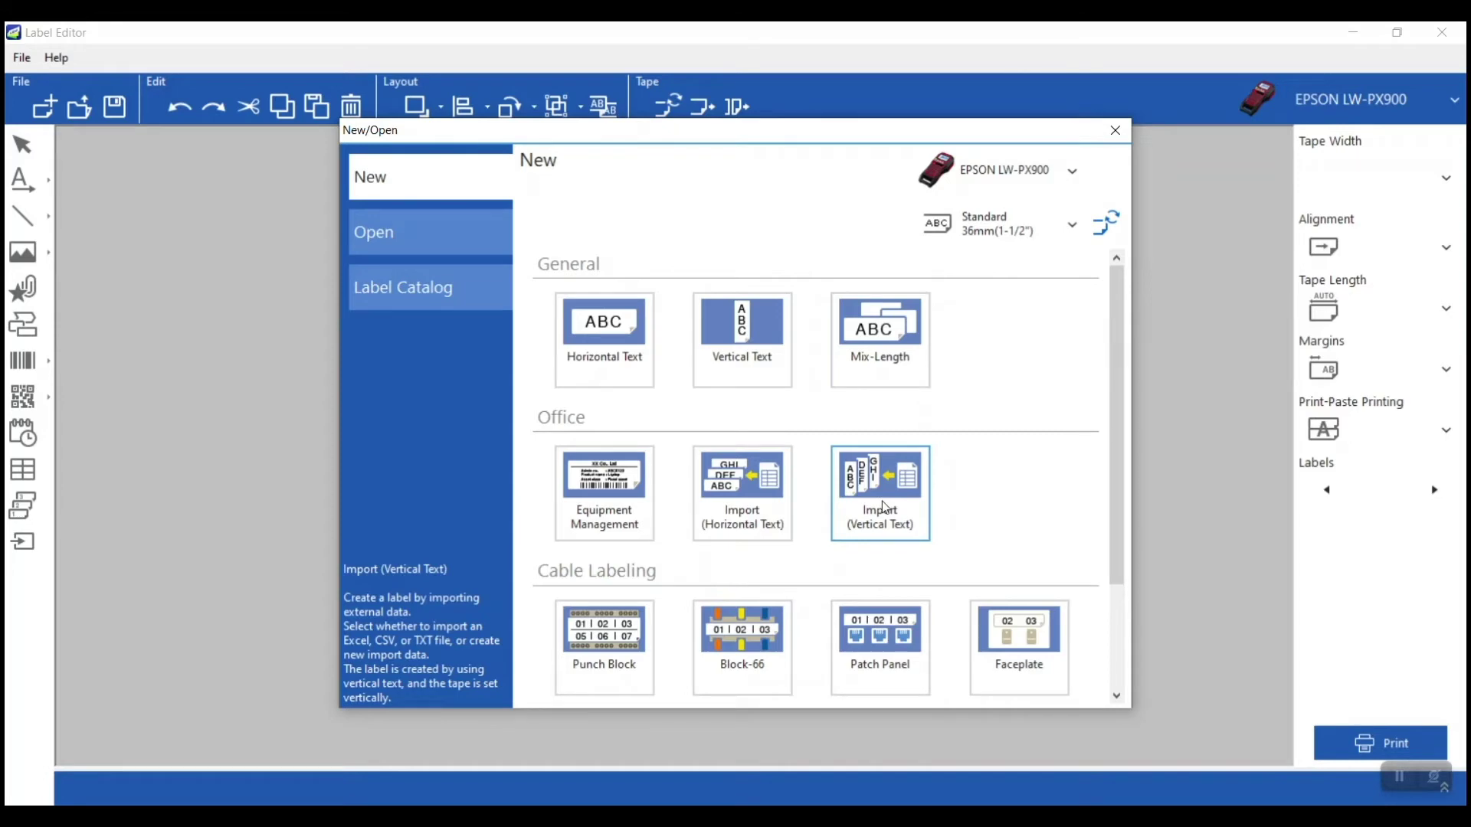
{"action": "left_click", "coordinate": [770, 530]}
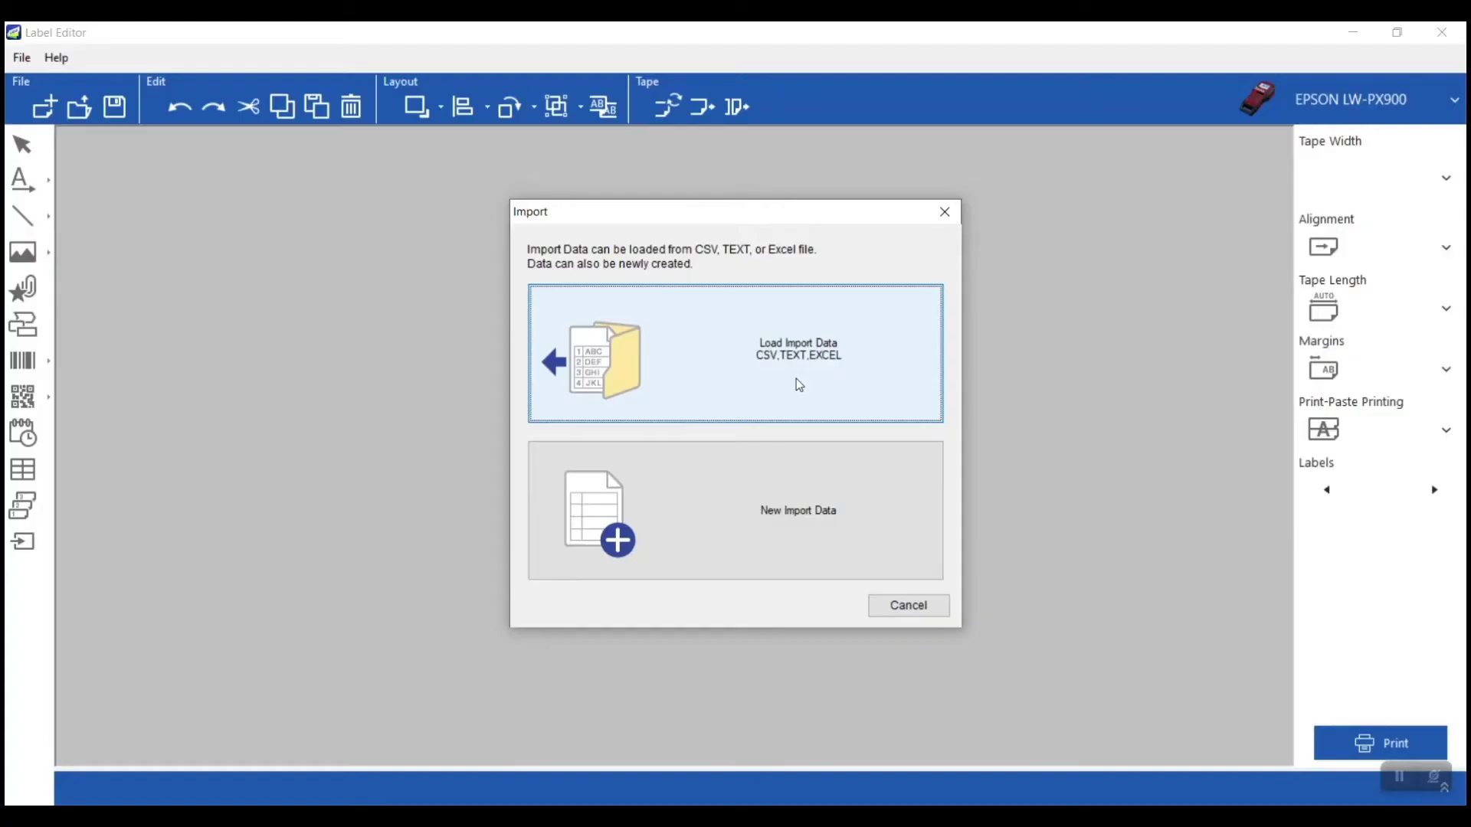
{"action": "left_click", "coordinate": [799, 383]}
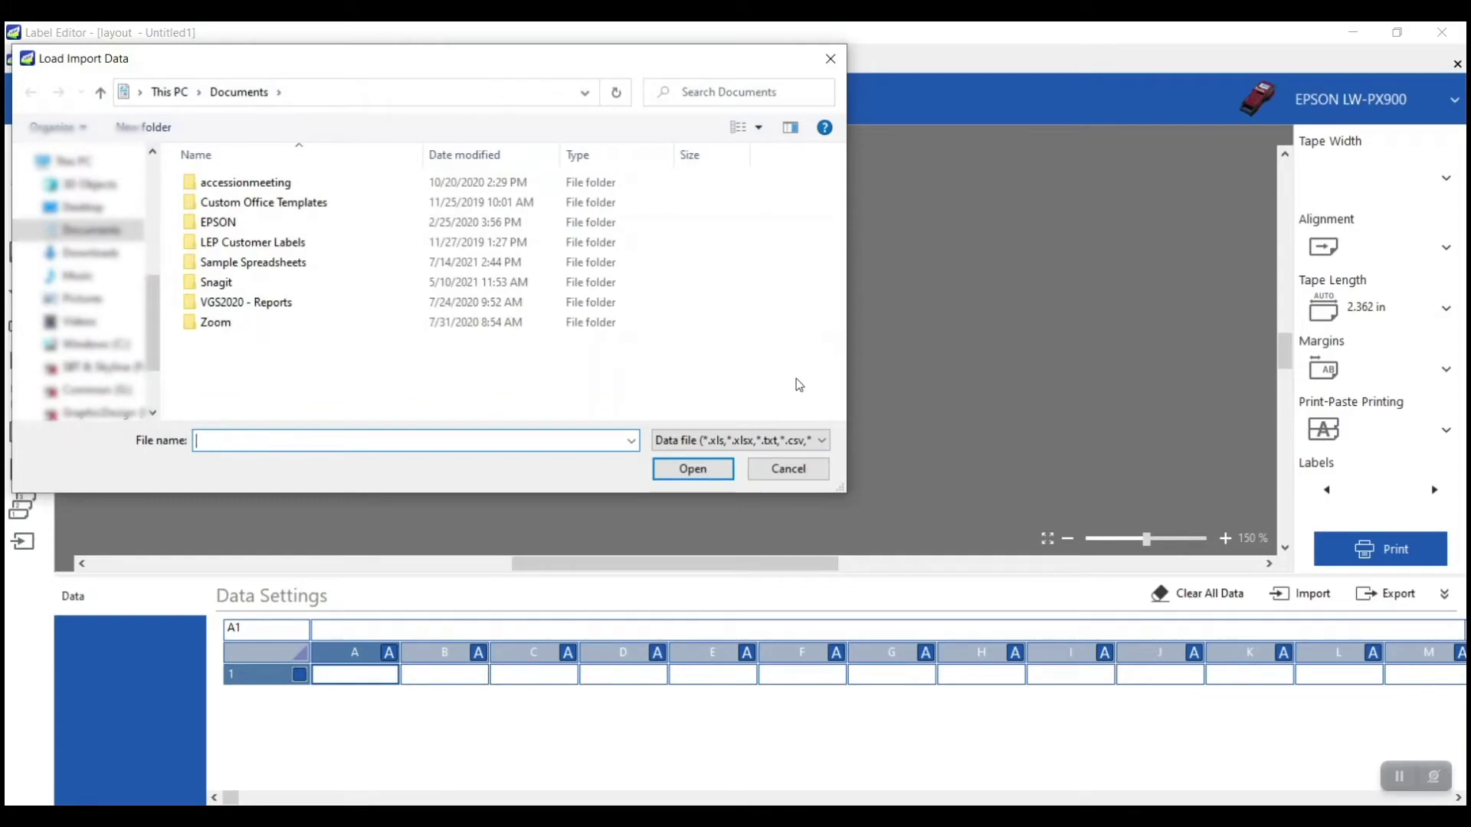
- Load Sheet1 of the Sample Part# List file from the Sample Spreadsheets folder, adding it to the current data
{"action": "double_click", "coordinate": [322, 266]}
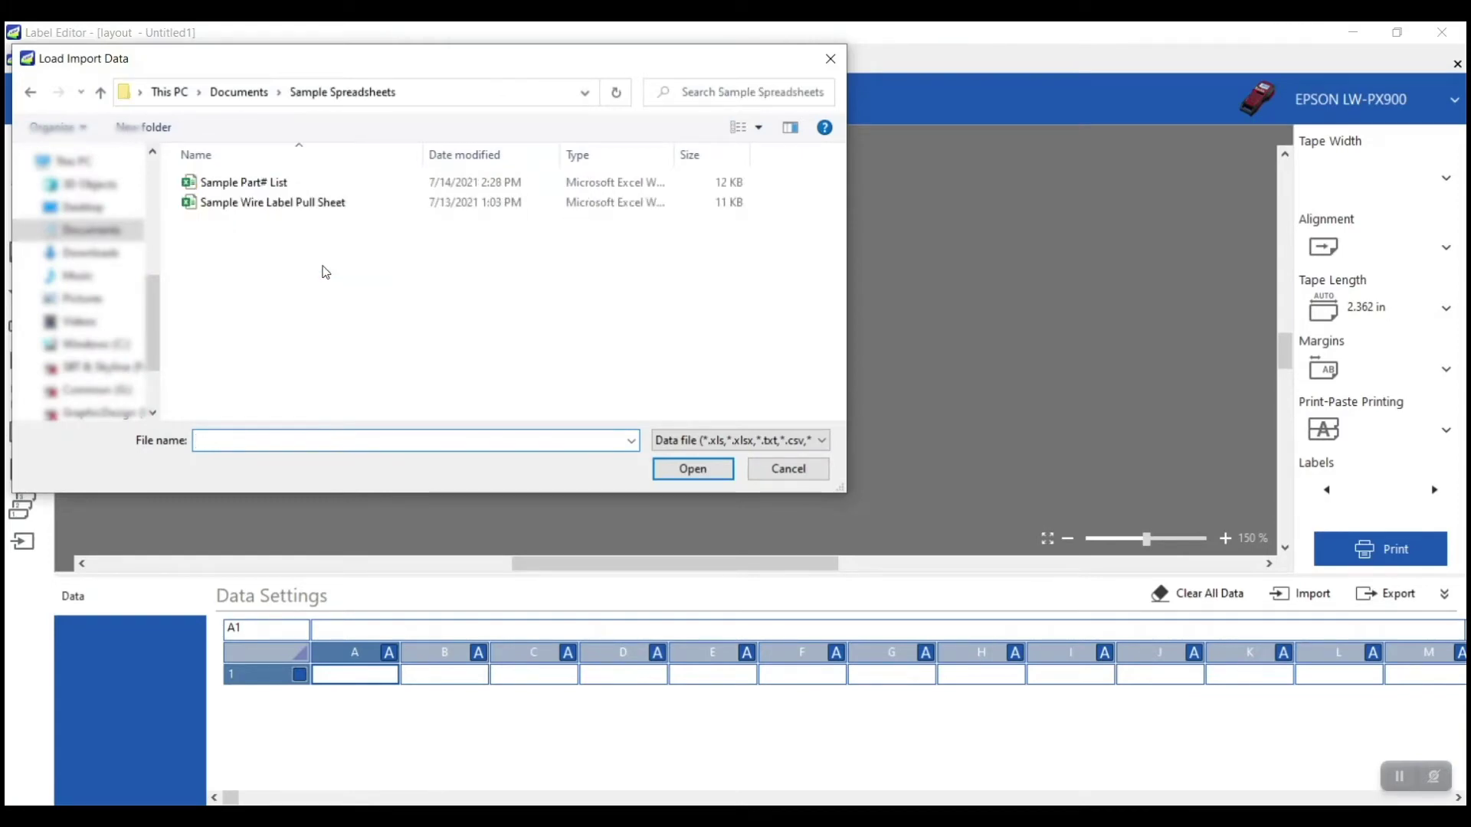
{"action": "left_click", "coordinate": [244, 186]}
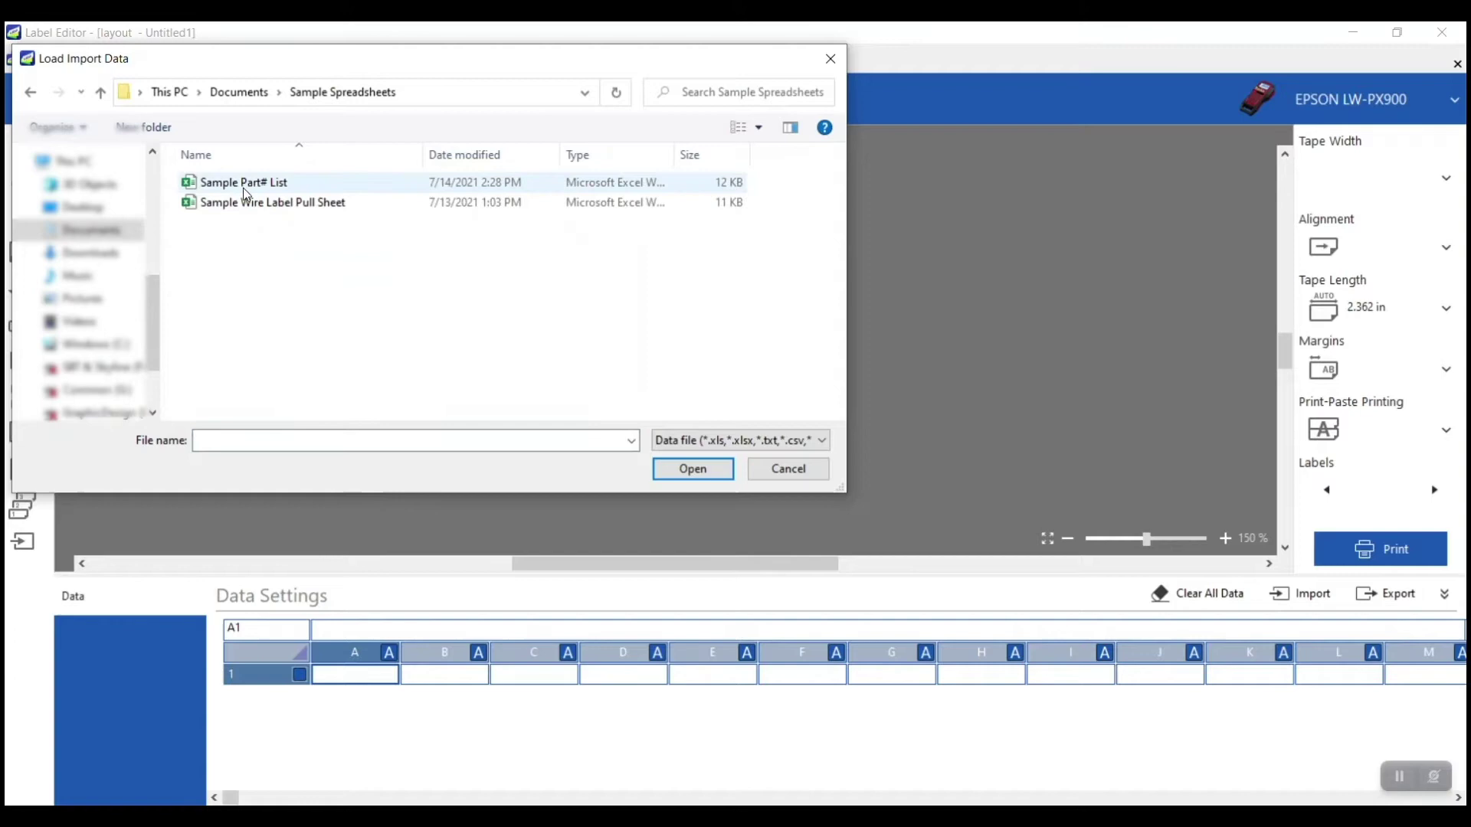
{"action": "double_click", "coordinate": [244, 187]}
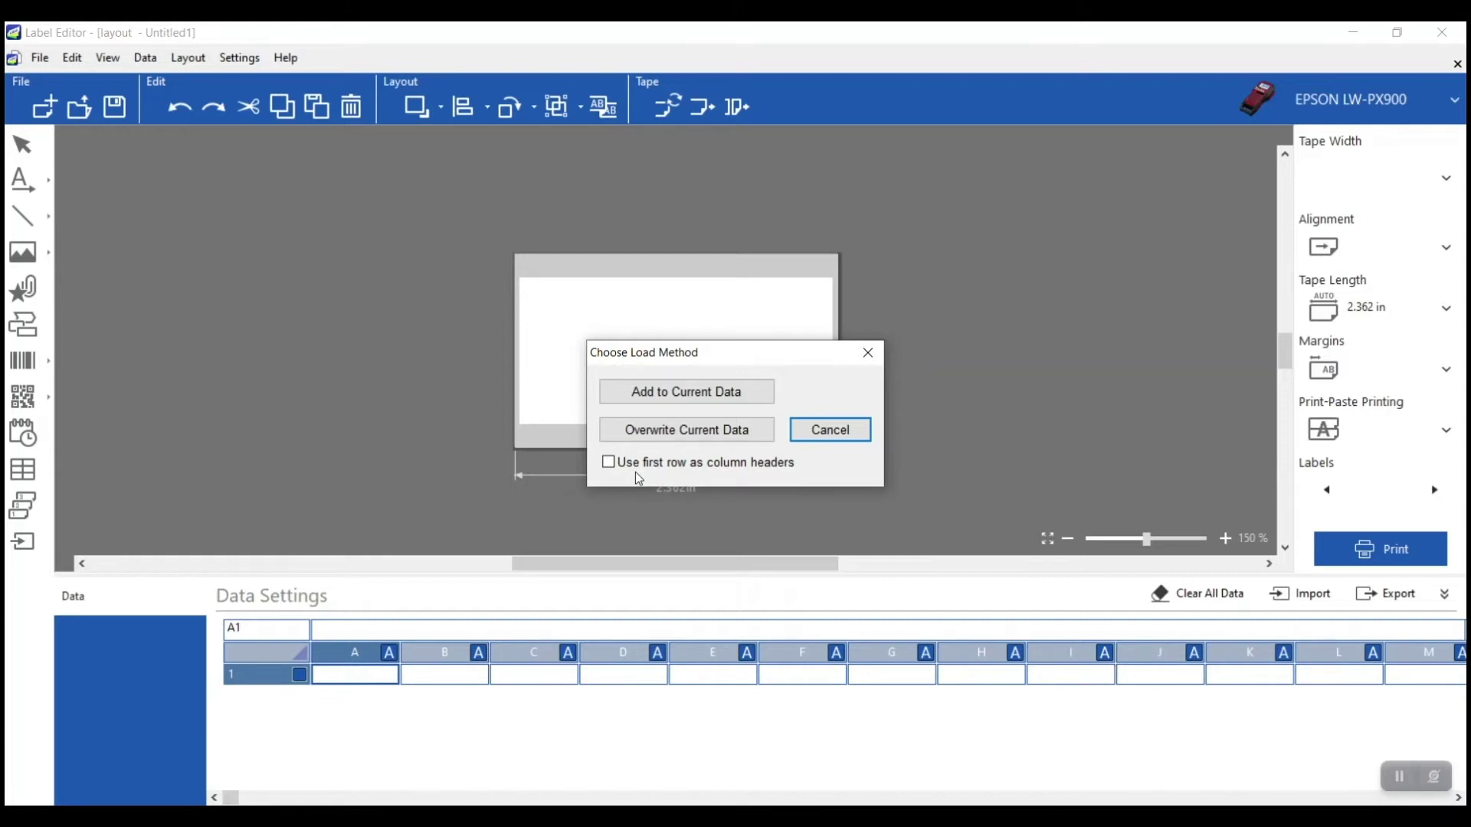
{"action": "left_click", "coordinate": [727, 404]}
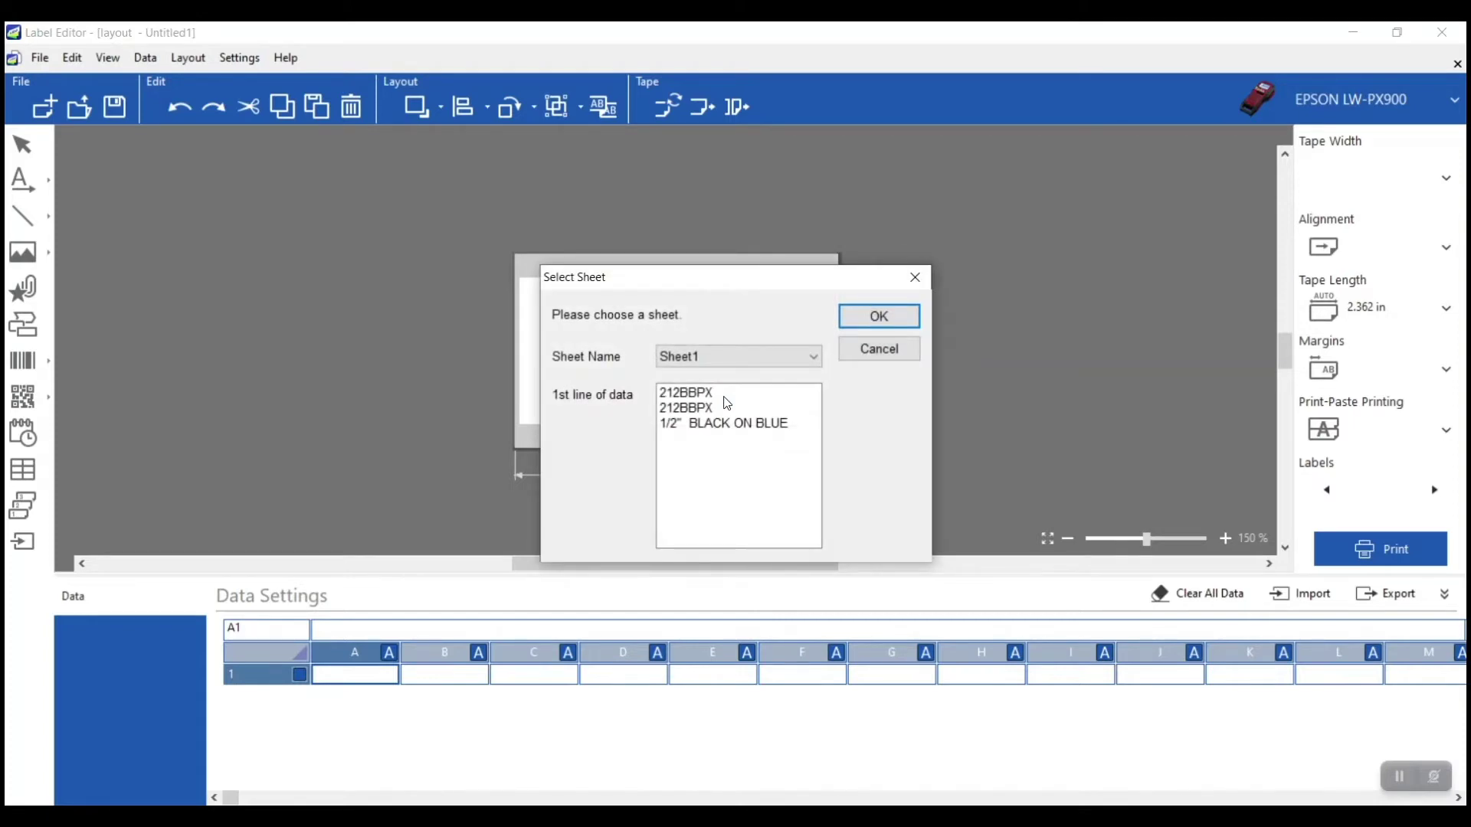
{"action": "left_click", "coordinate": [747, 354]}
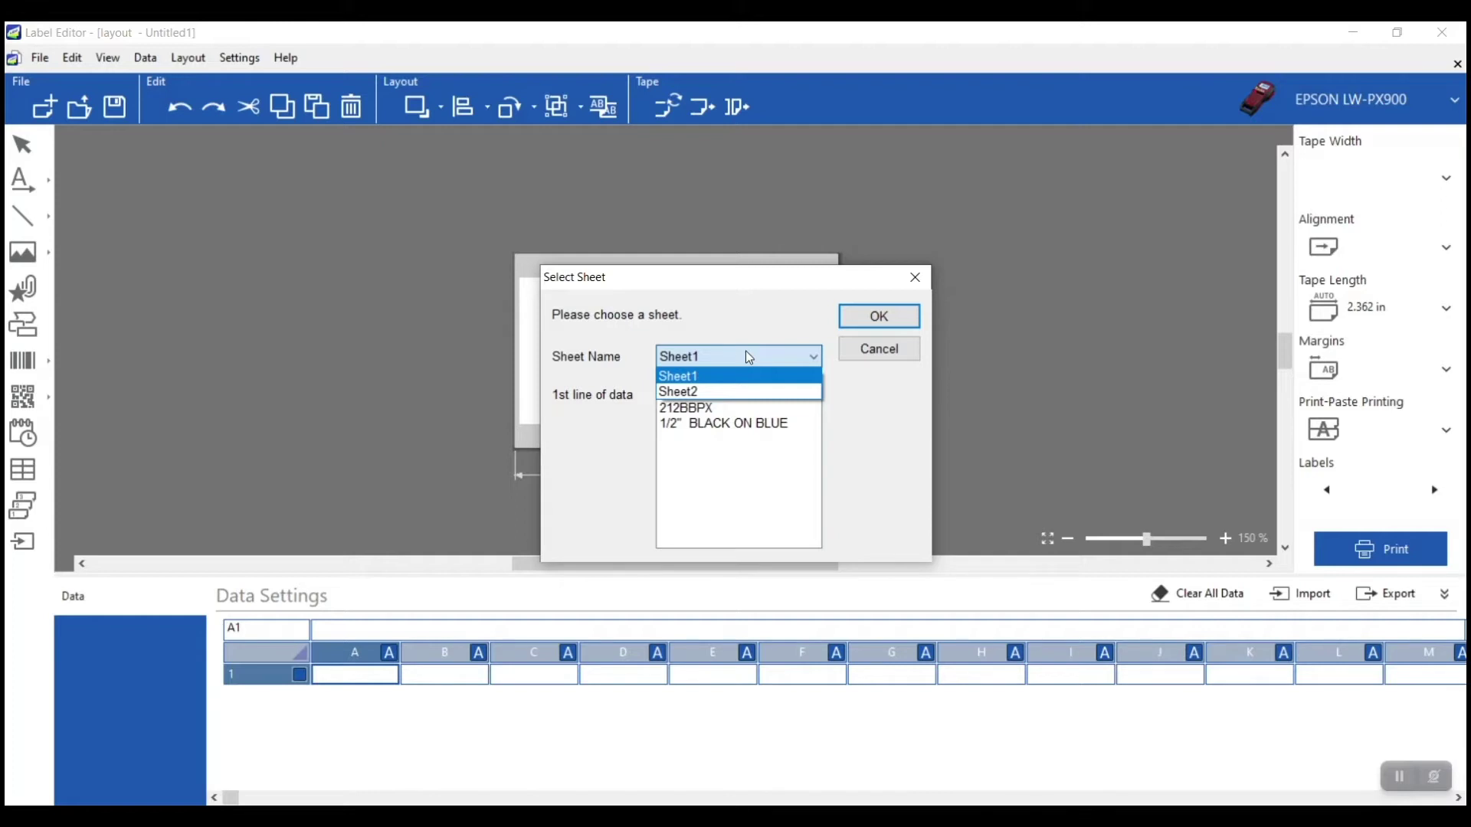
{"action": "left_click", "coordinate": [703, 375]}
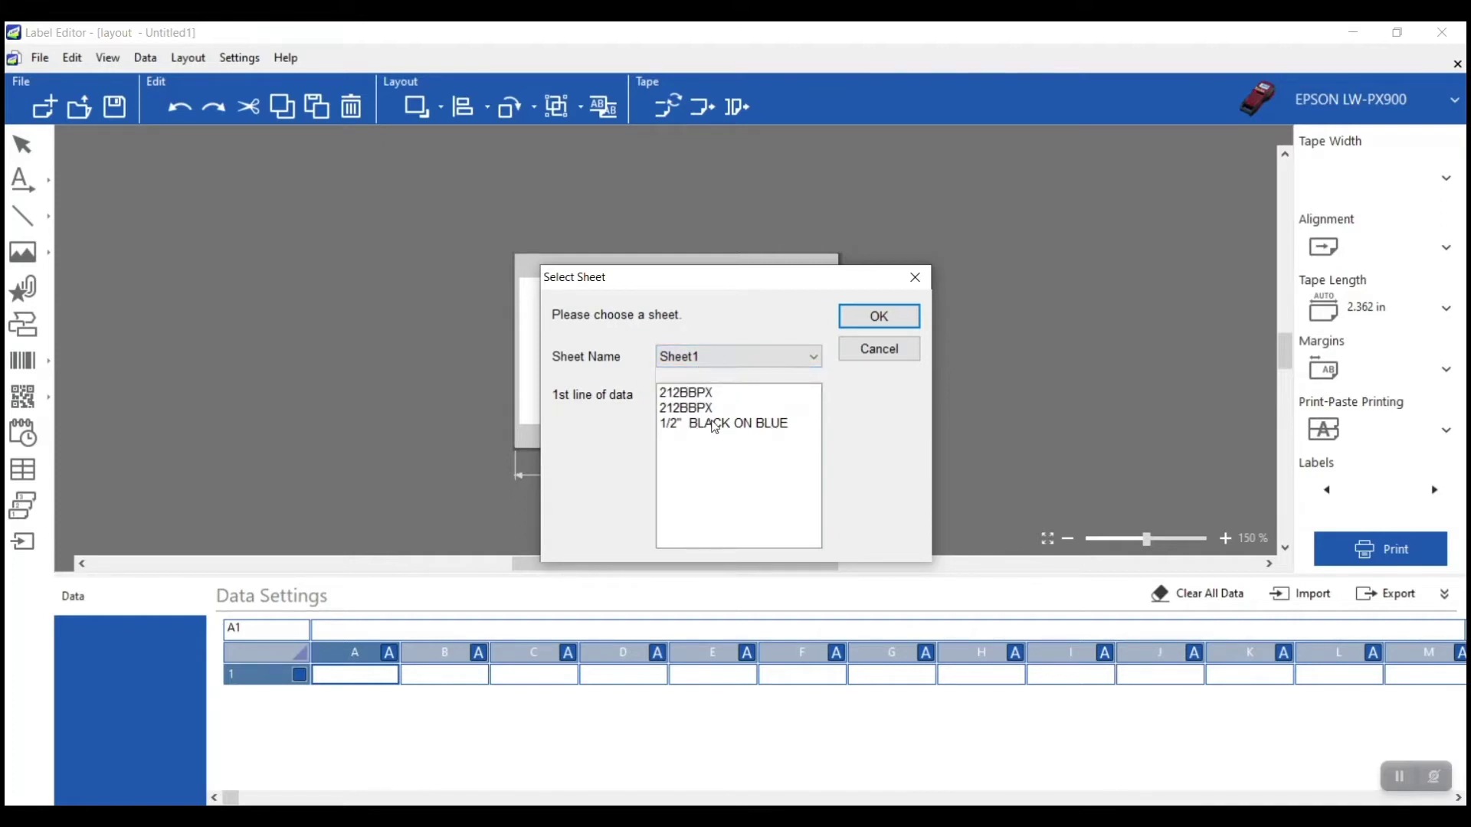
{"action": "left_click", "coordinate": [903, 322]}
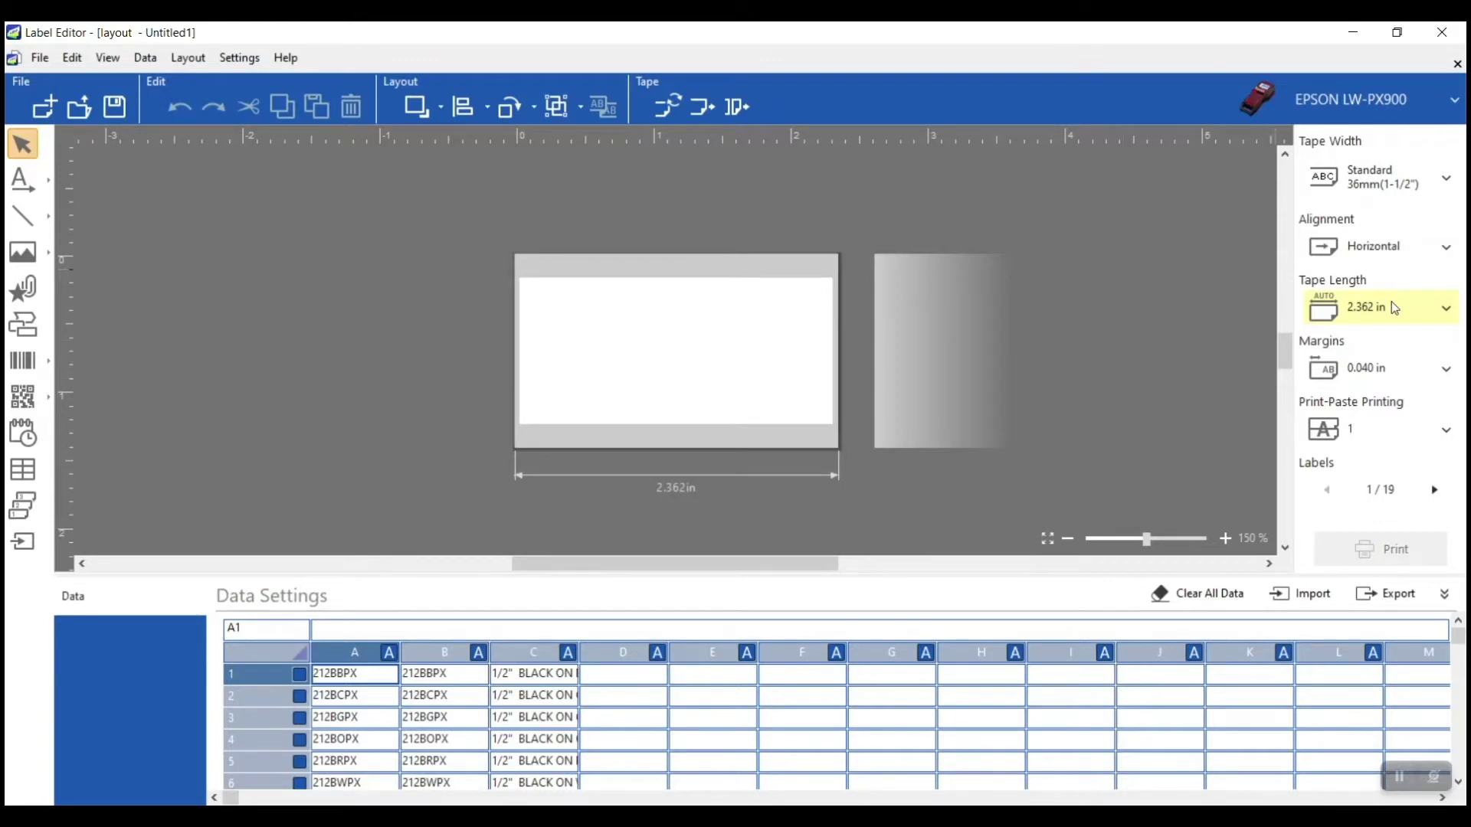
- Switch the tape length to manual and set it to 2.5 in
{"action": "left_click", "coordinate": [1448, 309]}
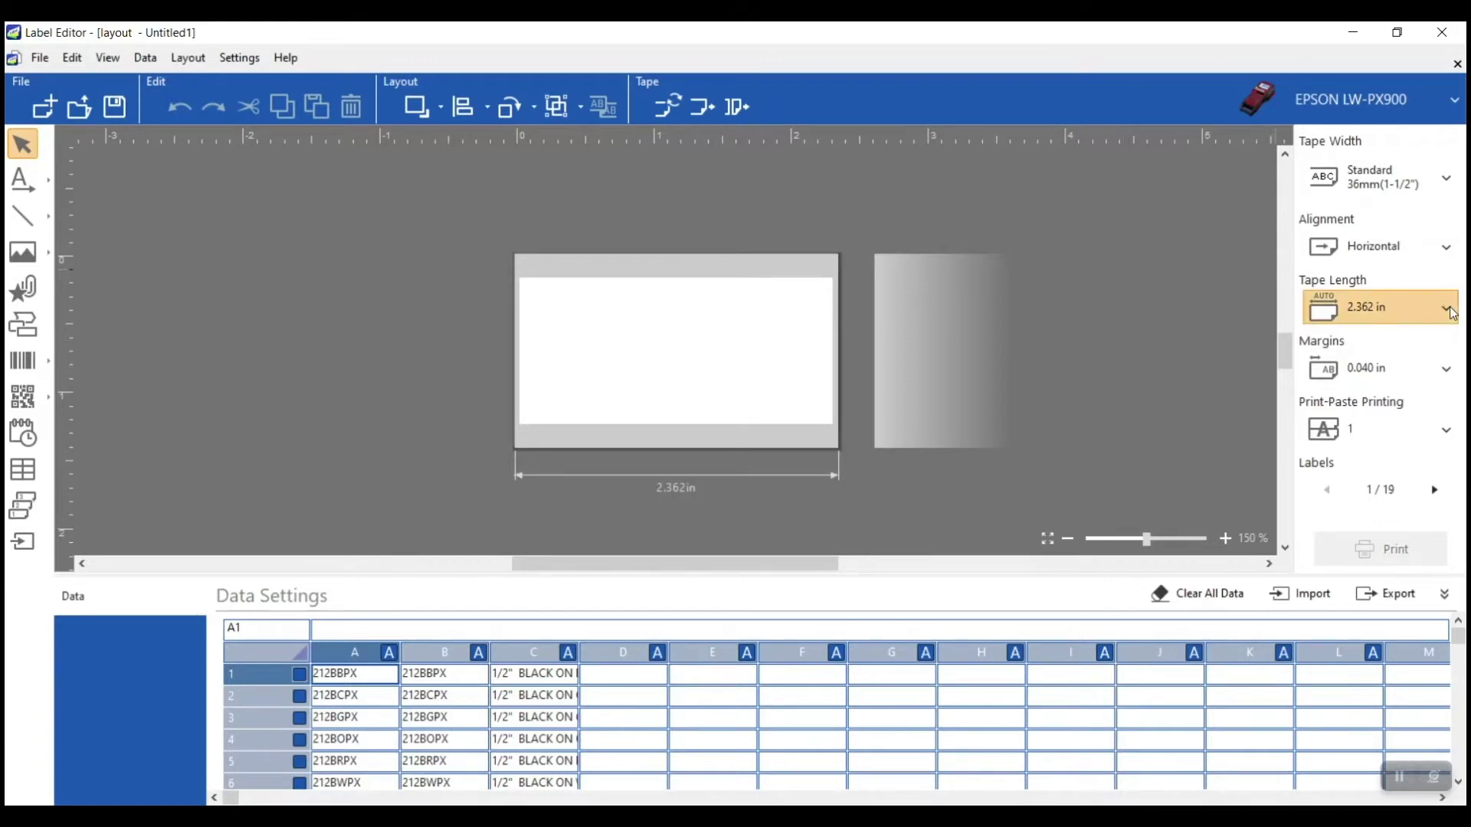
{"action": "left_click", "coordinate": [1403, 424]}
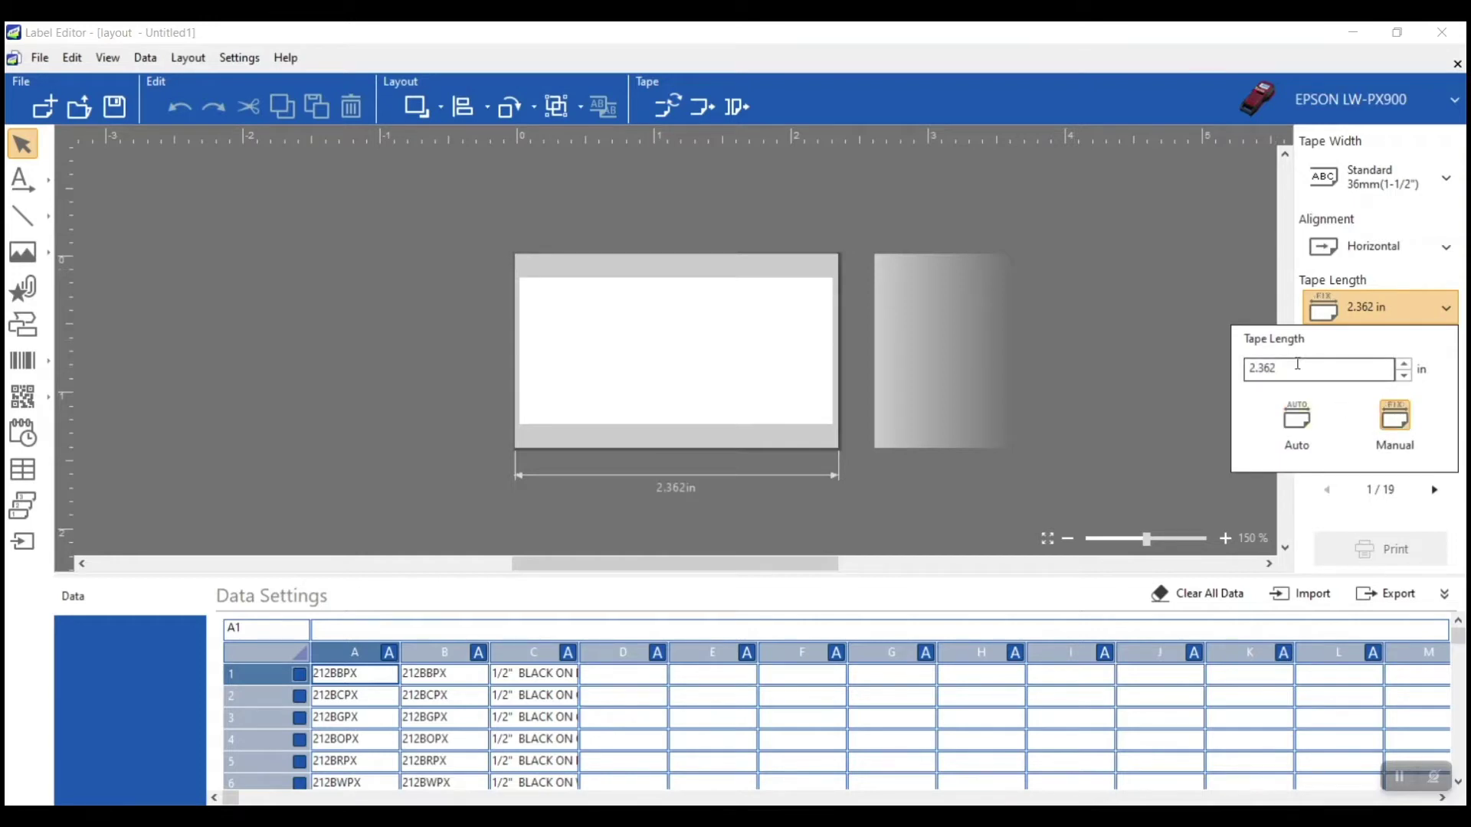
{"action": "left_click_drag", "start_coordinate": [1297, 365], "coordinate": [1159, 368]}
{"action": "type", "text": "2.5"}
{"action": "key", "text": "Return"}
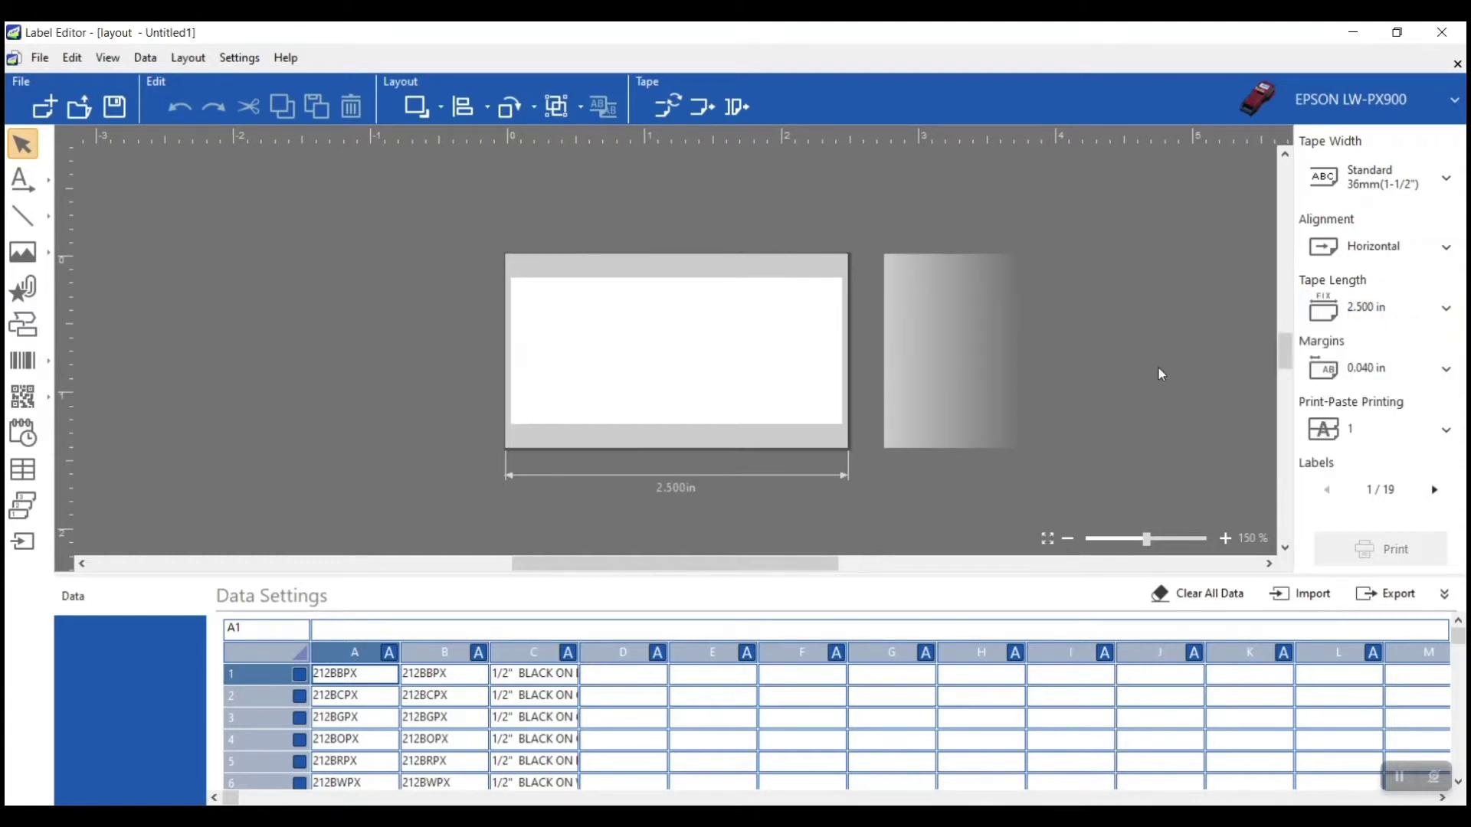
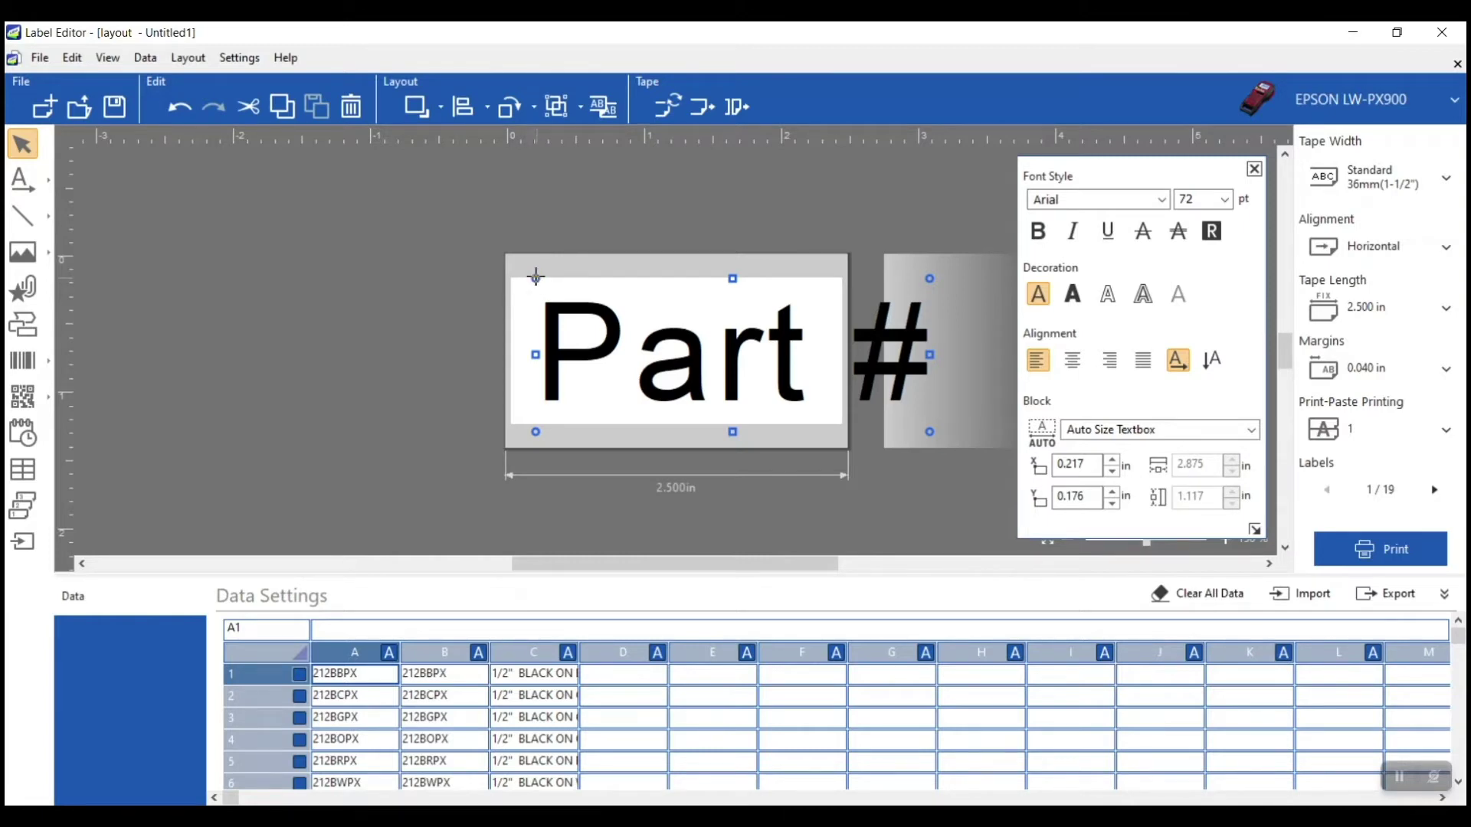
- Move the "Part #" text to the upper-left corner of the label and set its font size to 12 pt
{"action": "left_click_drag", "start_coordinate": [536, 277], "coordinate": [718, 343]}
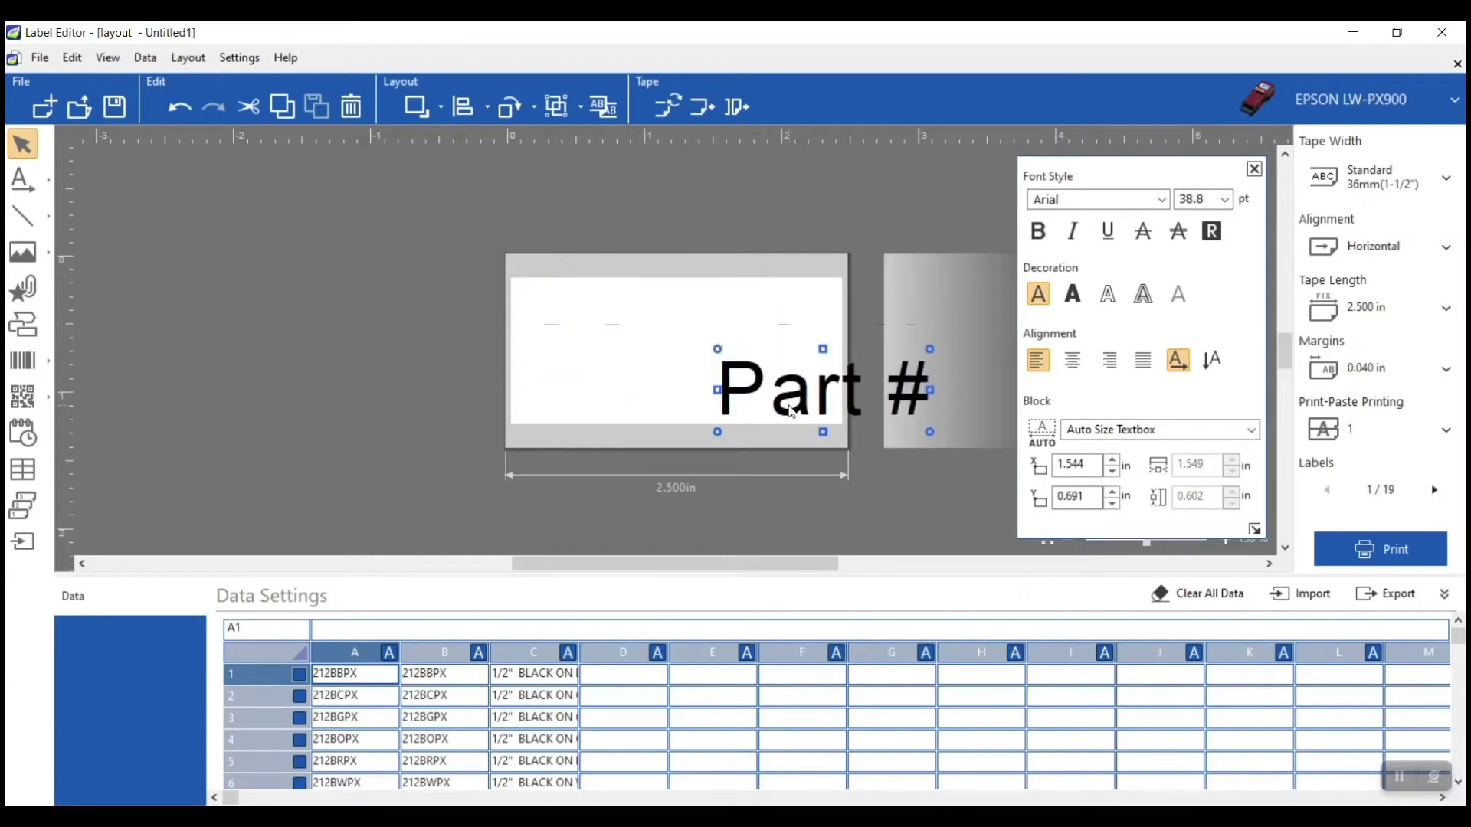
{"action": "left_click_drag", "start_coordinate": [788, 408], "coordinate": [595, 347]}
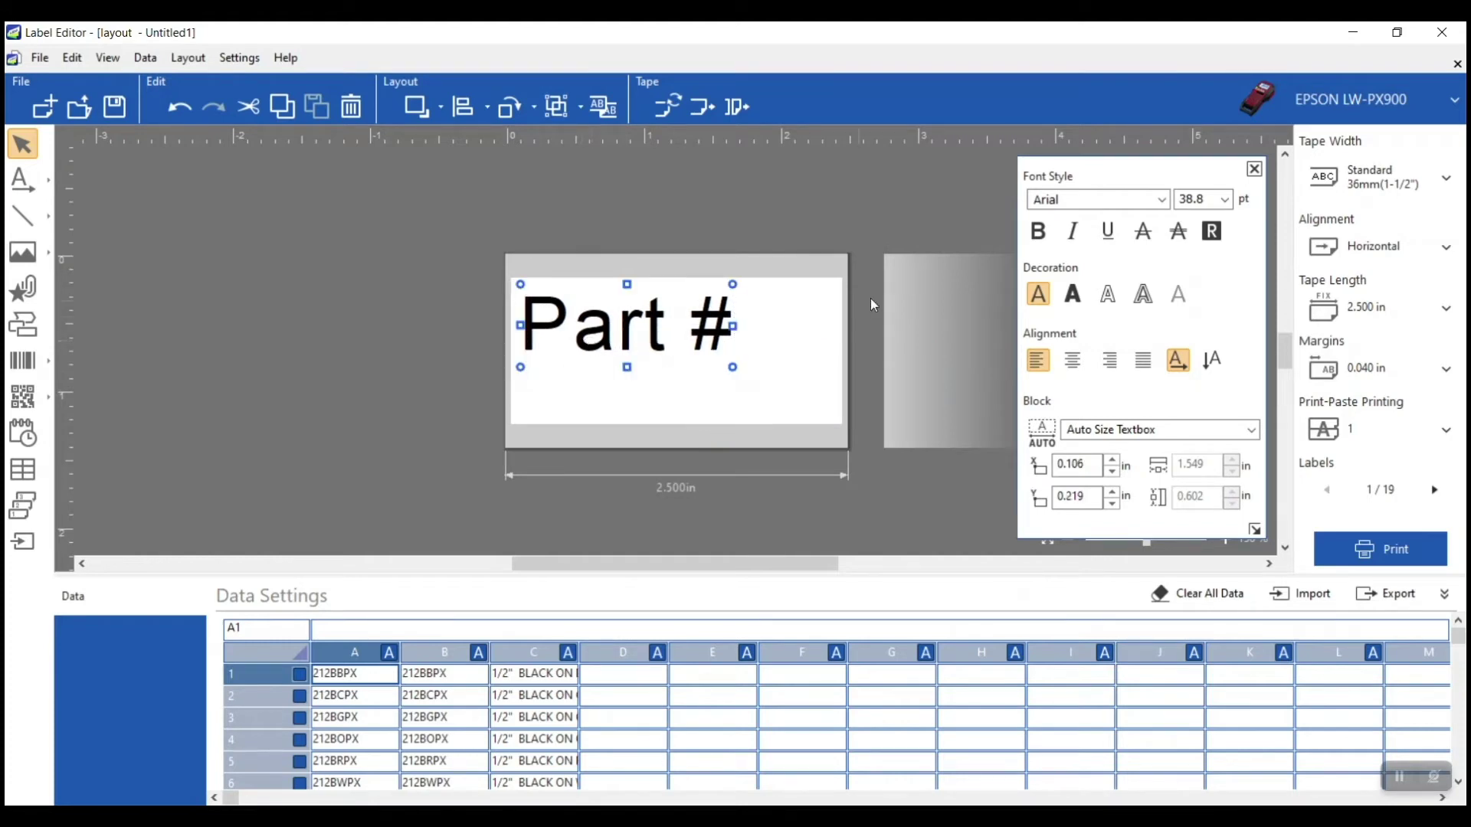
{"action": "double_click", "coordinate": [1211, 197]}
{"action": "key", "text": "BackSpace"}
{"action": "type", "text": "12"}
{"action": "key", "text": "Return"}
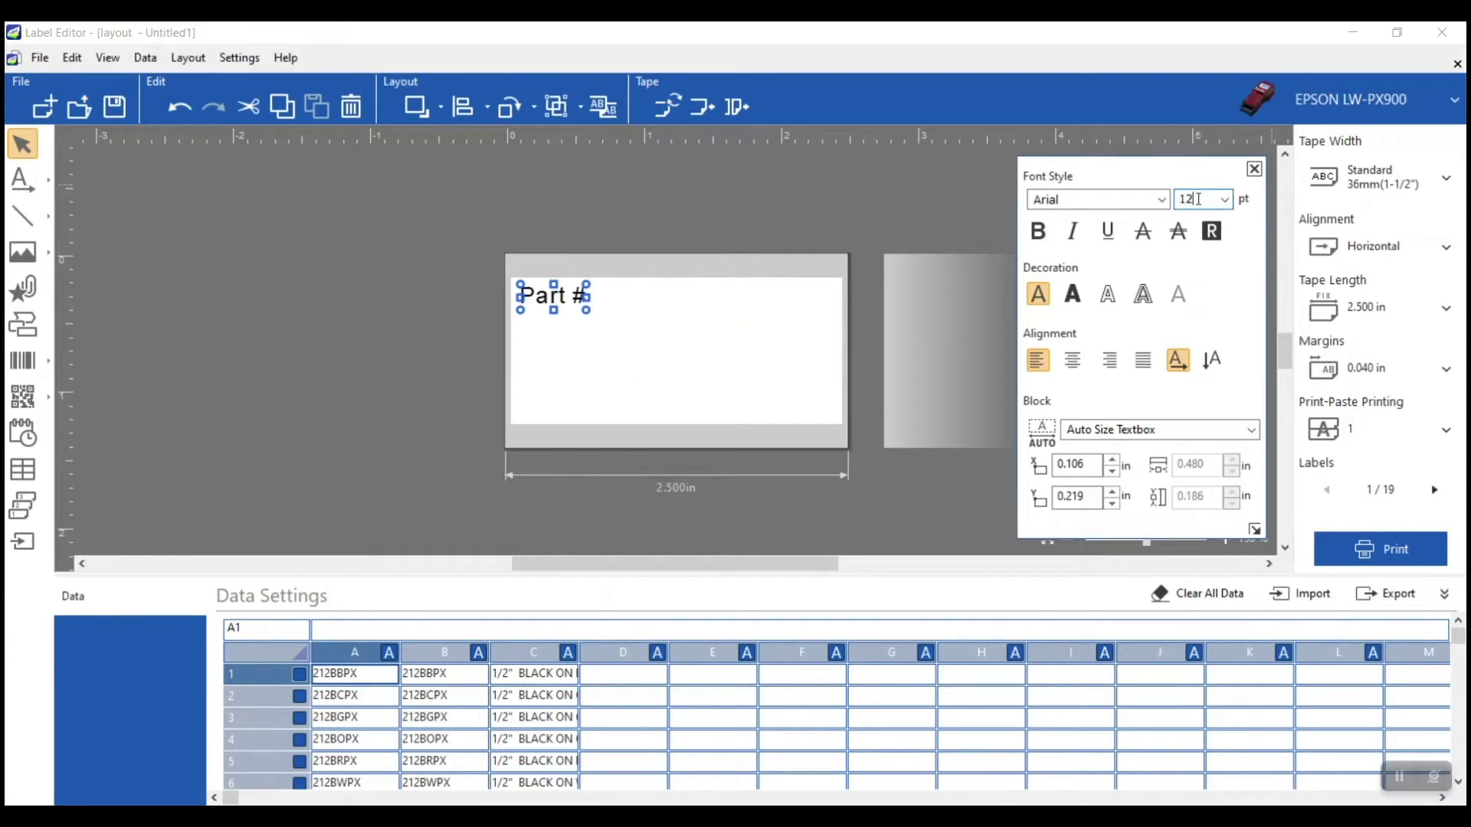
{"action": "left_click", "coordinate": [681, 335]}
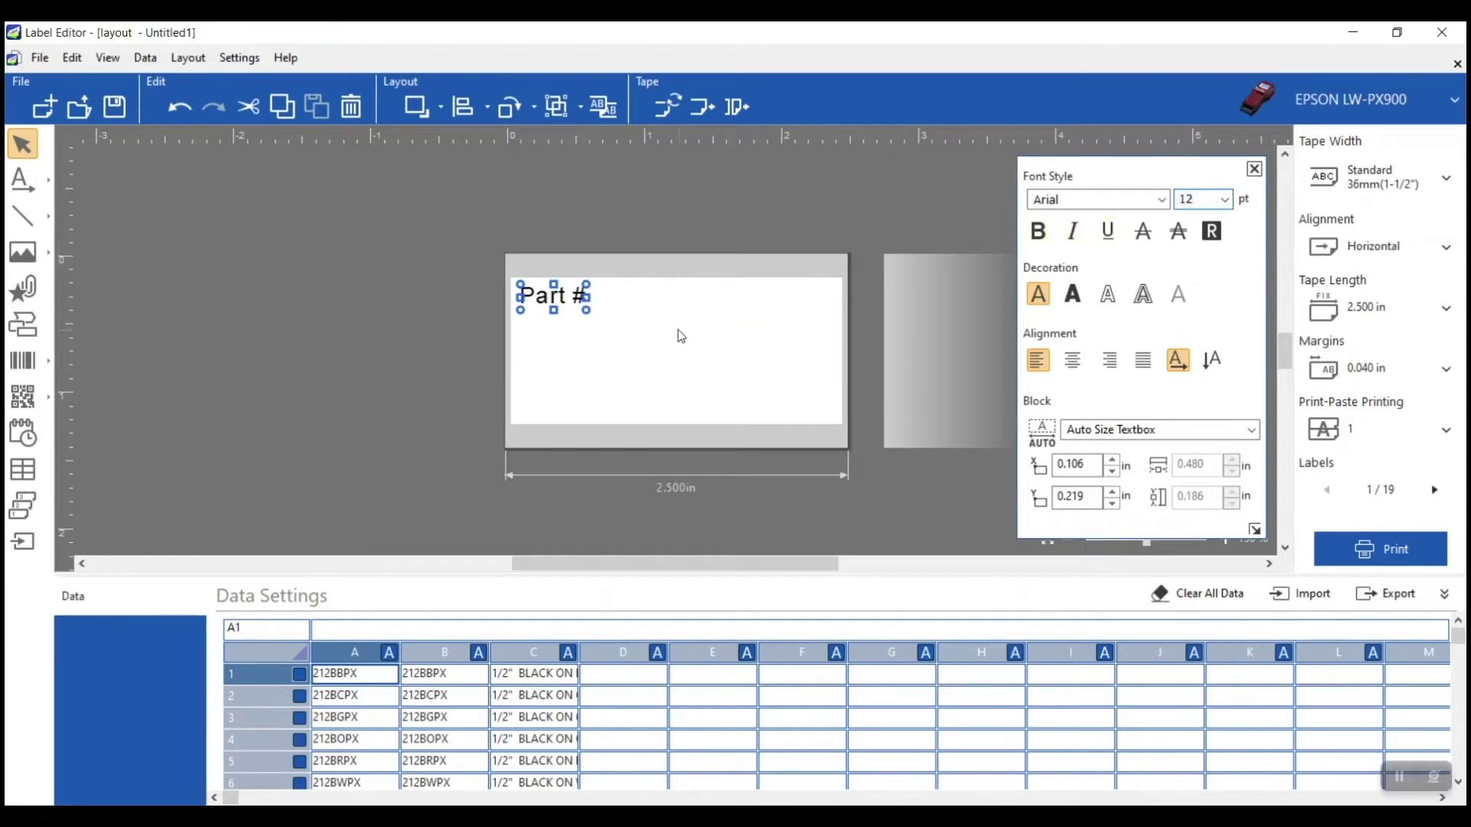
- Duplicate the "Part #" text and place the copy directly below the original
{"action": "left_click", "coordinate": [570, 308]}
{"action": "right_click", "coordinate": [564, 308]}
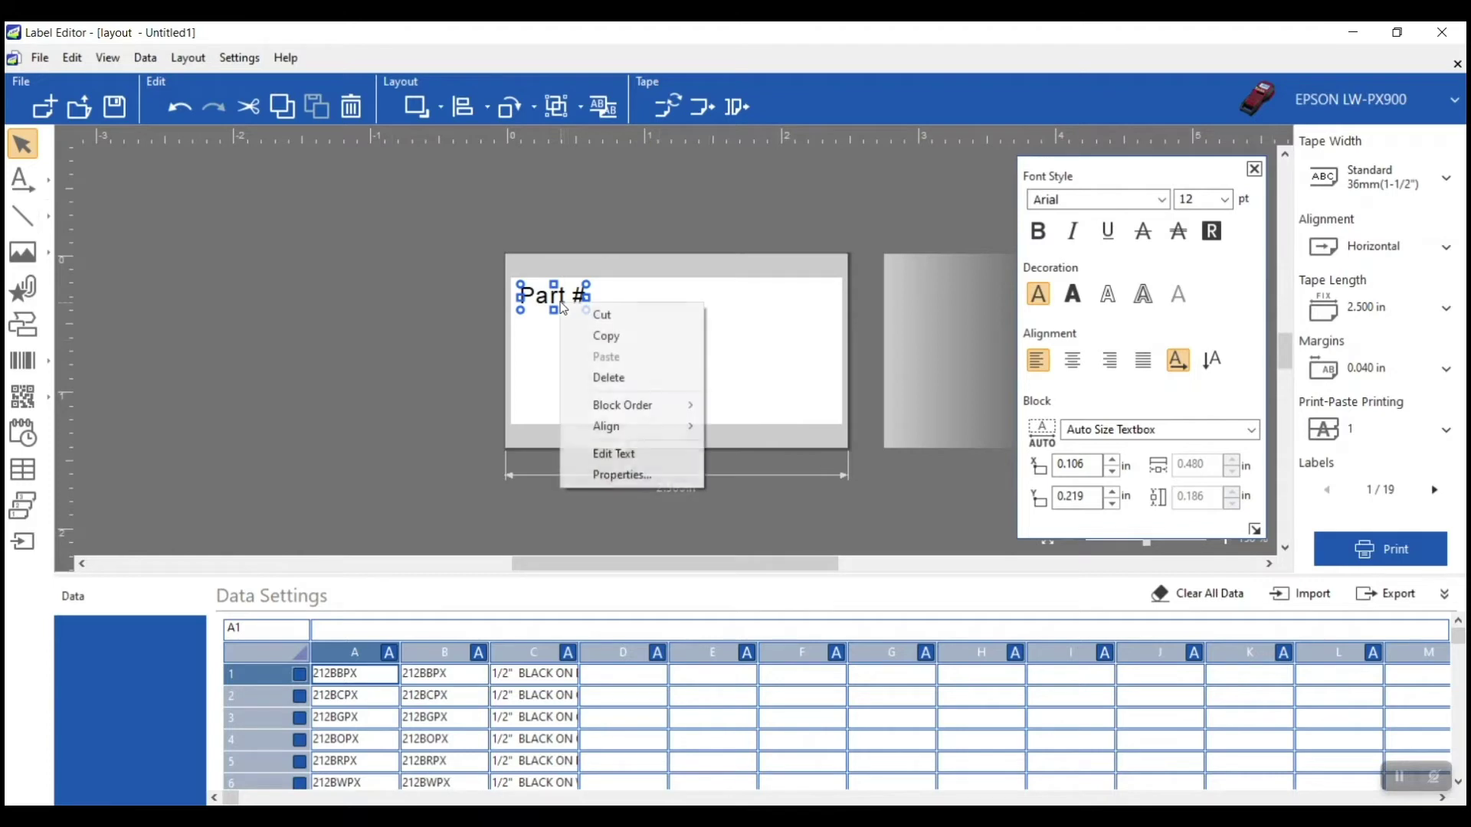
{"action": "left_click", "coordinate": [609, 342]}
{"action": "right_click", "coordinate": [587, 346]}
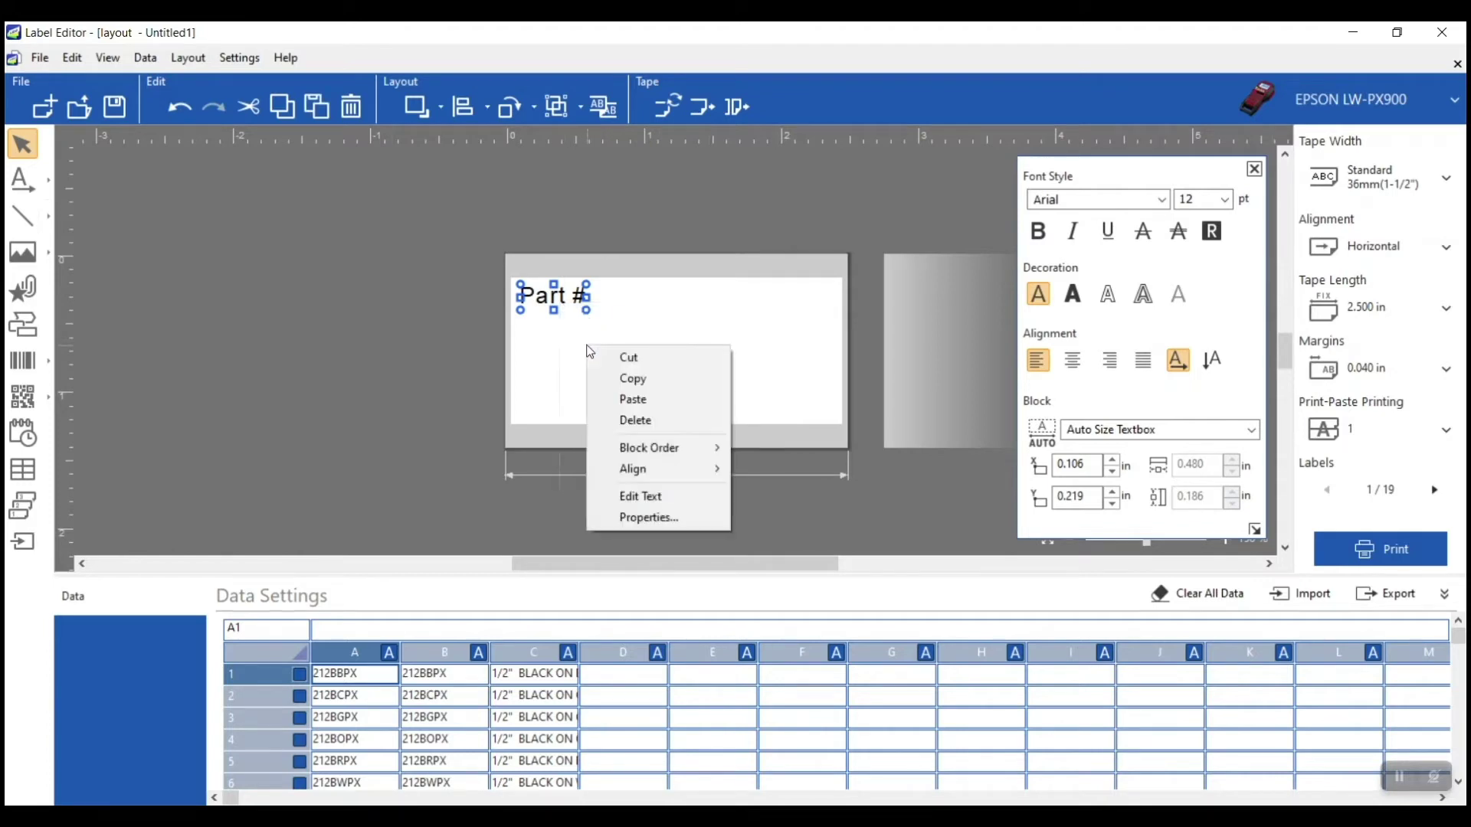
{"action": "left_click", "coordinate": [617, 399]}
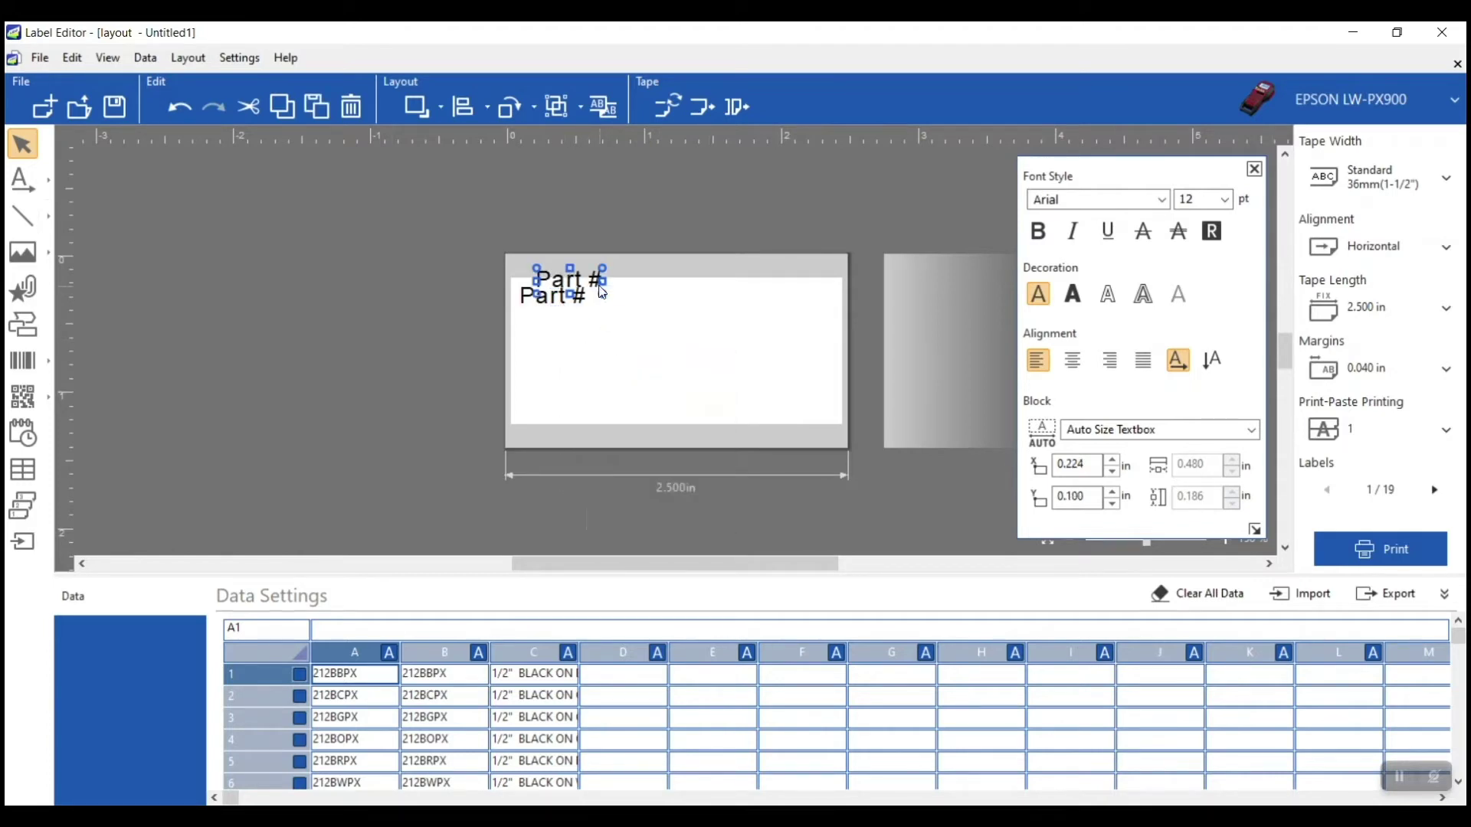
{"action": "left_click_drag", "start_coordinate": [603, 294], "coordinate": [576, 334]}
- Replace the wording of the lower "Part #" copy with "Desc:"
{"action": "double_click", "coordinate": [577, 334]}
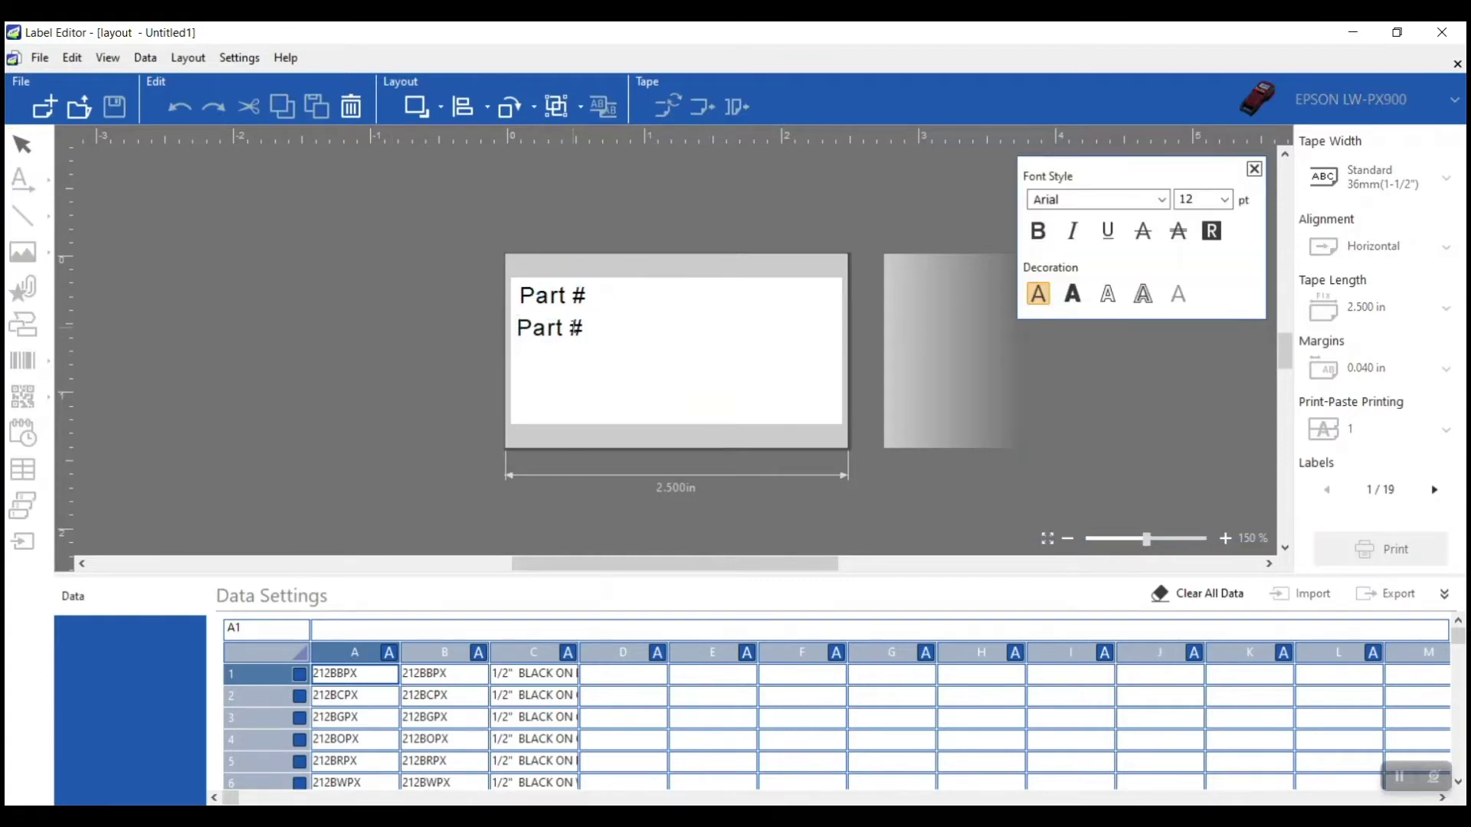
{"action": "key", "text": "Delete"}
{"action": "key", "text": "Delete"}
{"action": "key", "text": "Delete"}
{"action": "key", "text": "Delete"}
{"action": "key", "text": "Delete"}
{"action": "key", "text": "Delete"}
{"action": "type", "text": "Desc"}
{"action": "key", "text": "Escape"}
- Make the "Part #" text bold and nudge it and the "Desc:" text into line with each other
{"action": "left_click", "coordinate": [563, 296]}
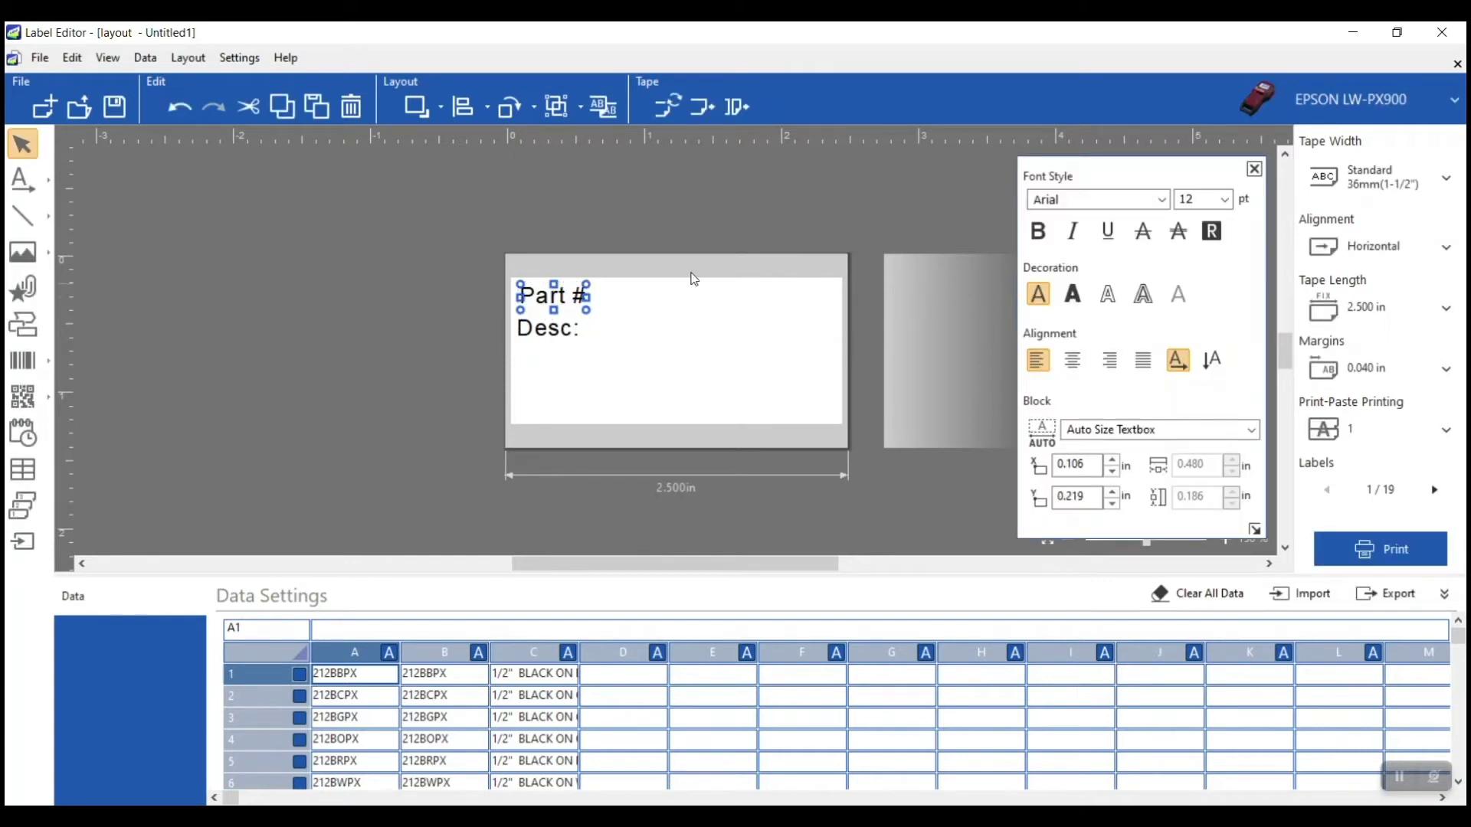
{"action": "left_click", "coordinate": [1040, 232]}
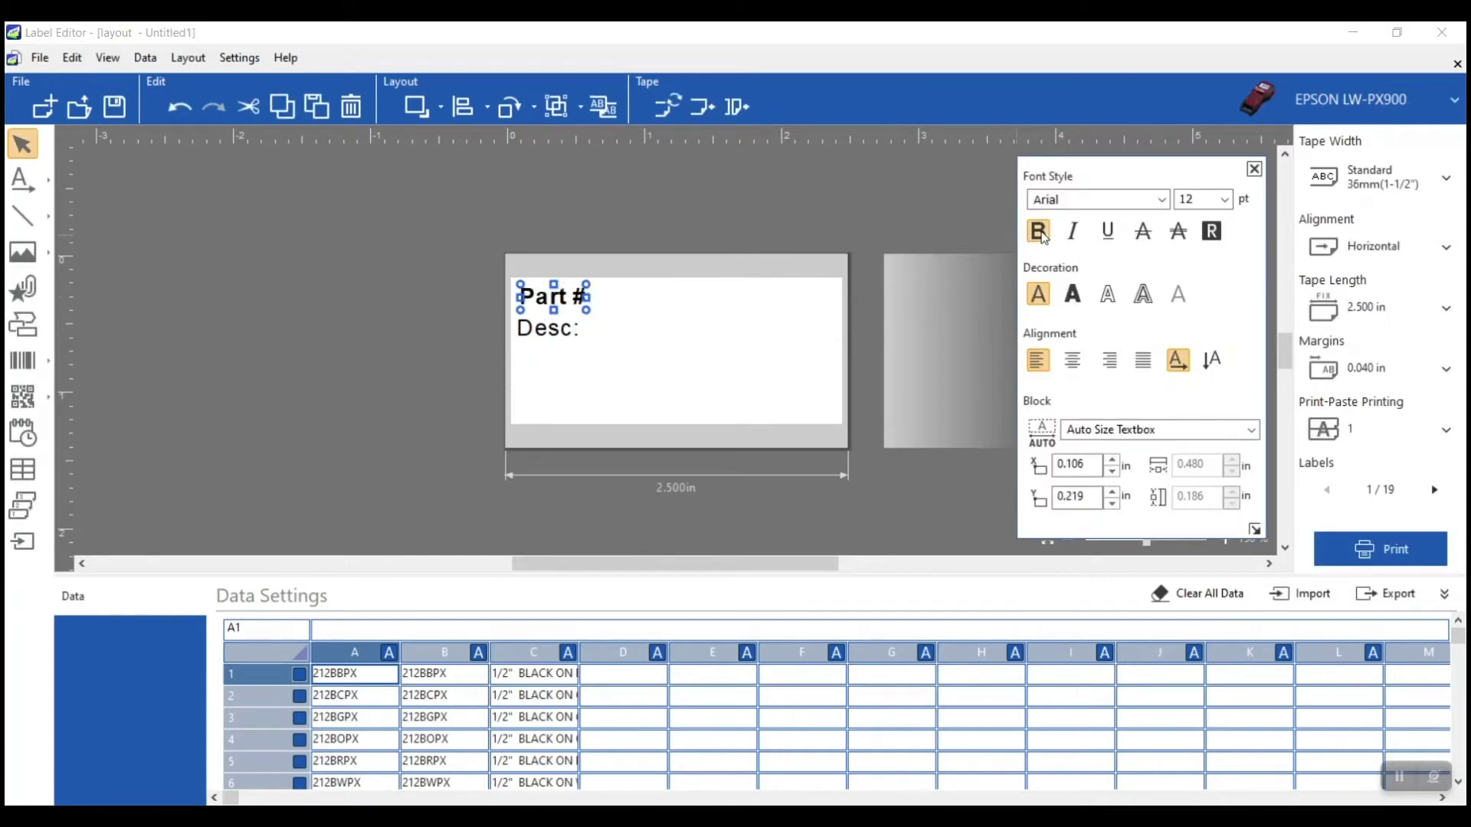
{"action": "left_click", "coordinate": [571, 338]}
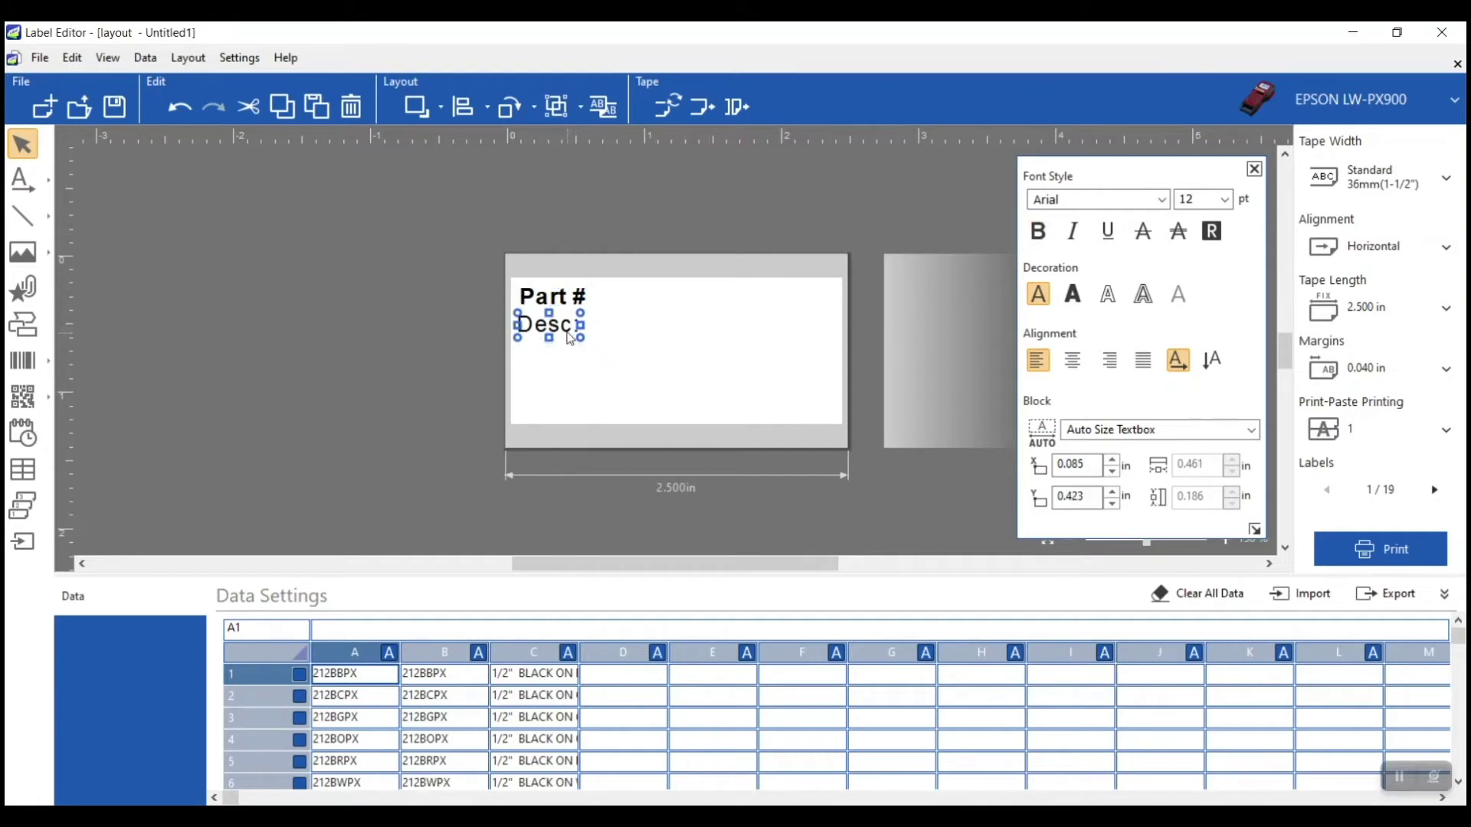
{"action": "left_click", "coordinate": [554, 299]}
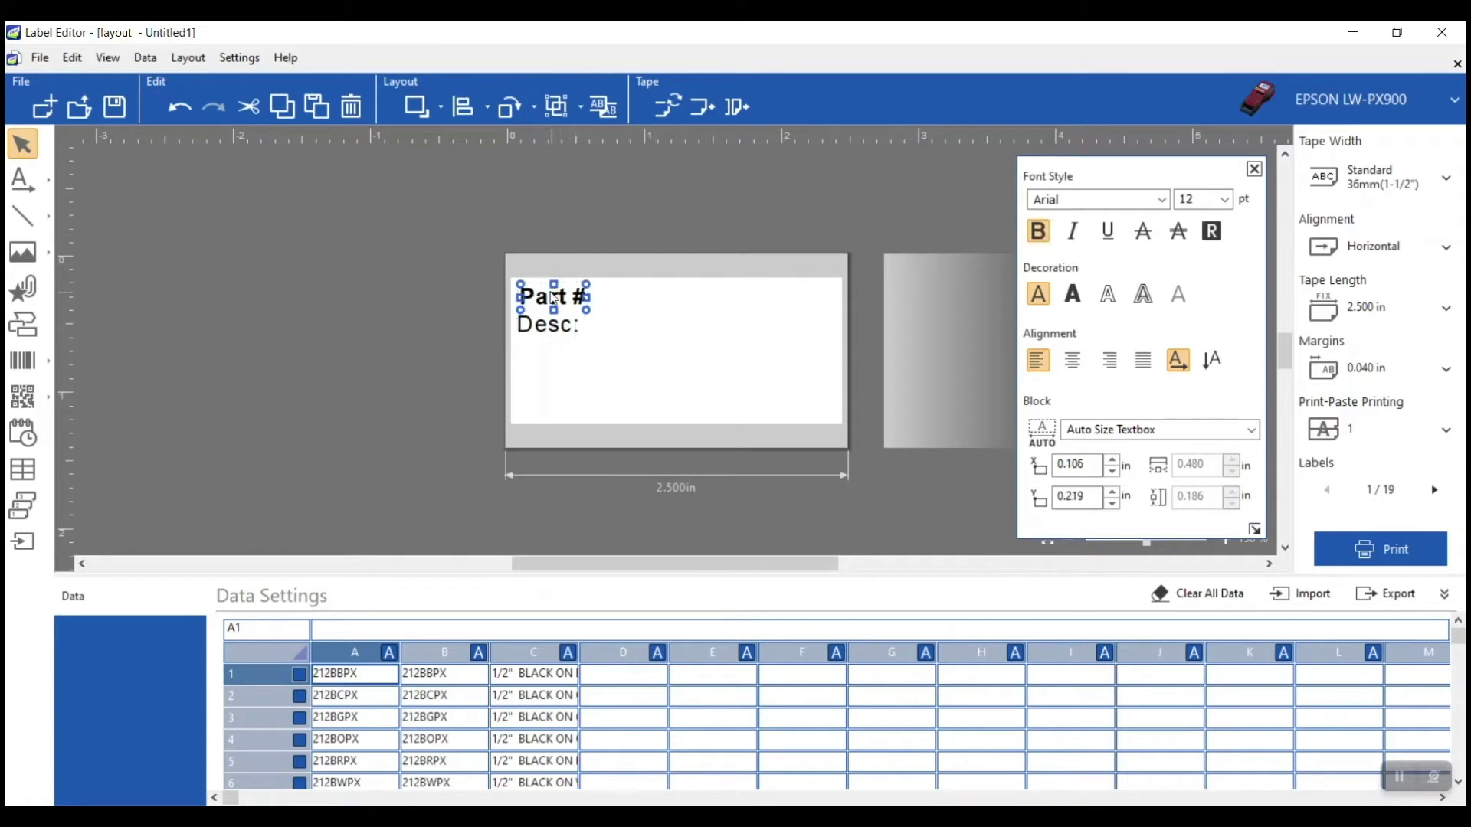
{"action": "left_click_drag", "start_coordinate": [553, 298], "coordinate": [552, 295]}
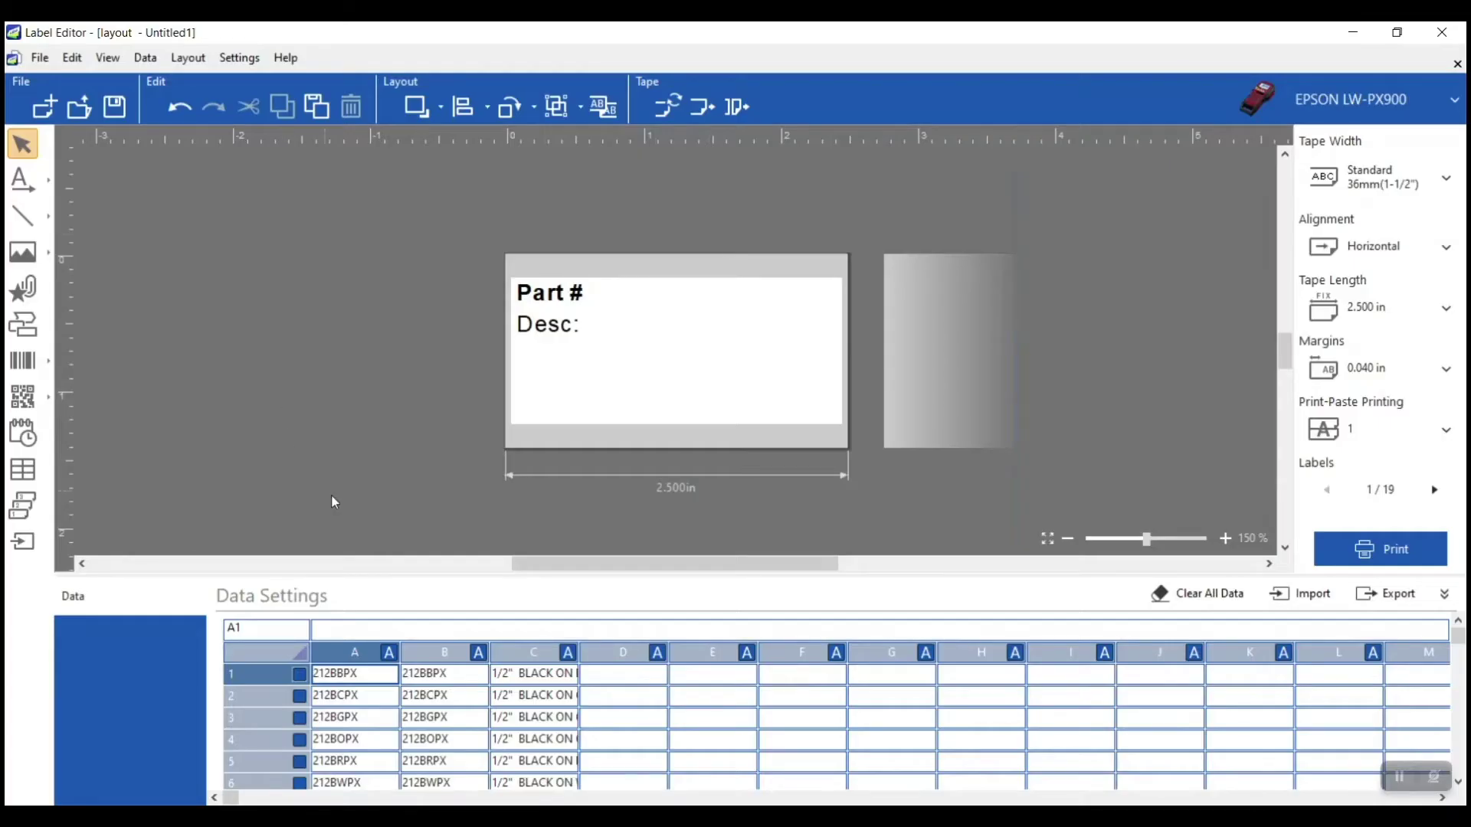
- Place the column A data field beside "Part #" and enlarge its text box to about 1.82 by 0.34 in
{"action": "left_click", "coordinate": [368, 655]}
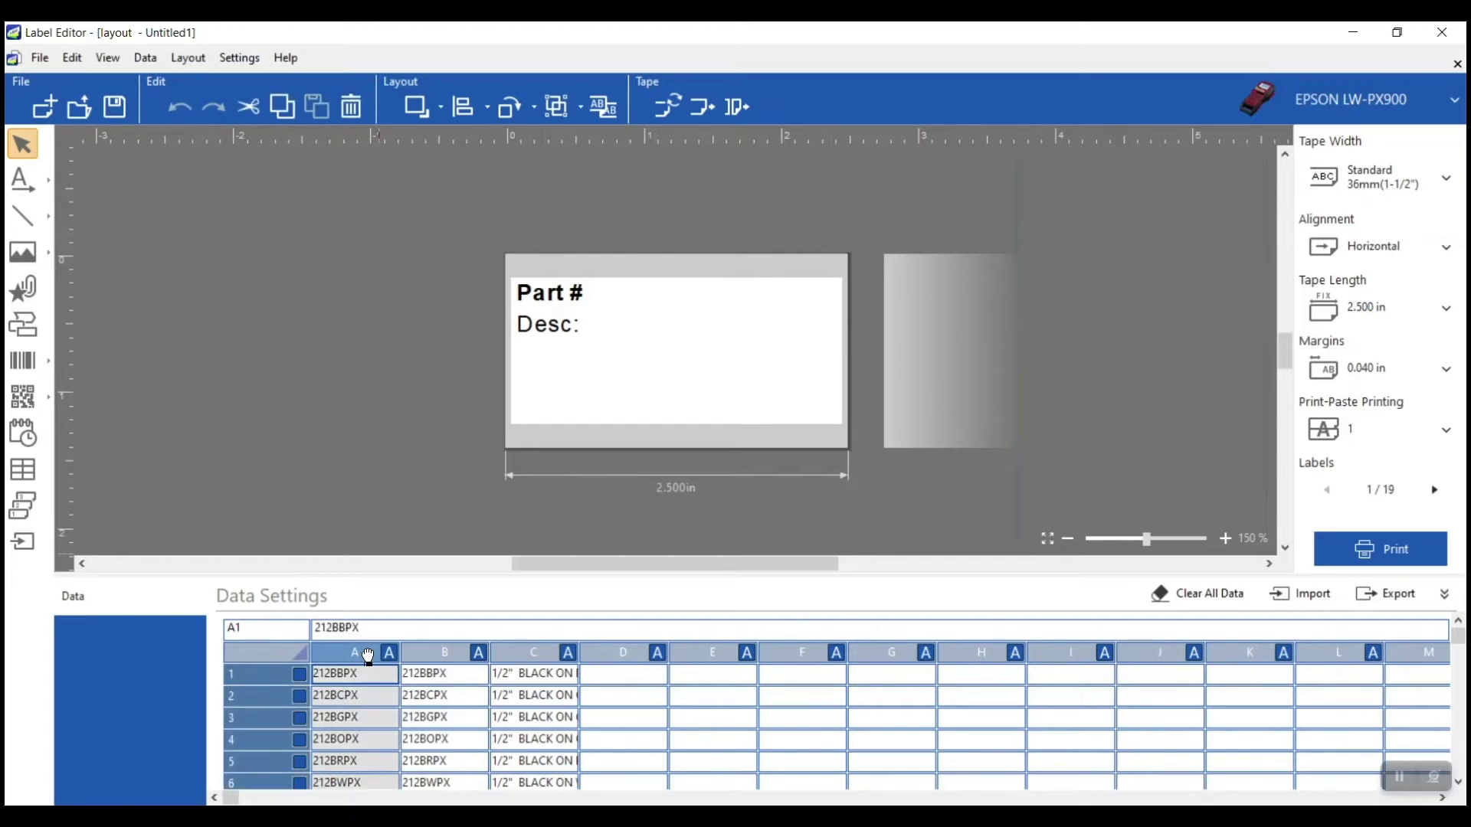
{"action": "left_click_drag", "start_coordinate": [368, 656], "coordinate": [706, 325]}
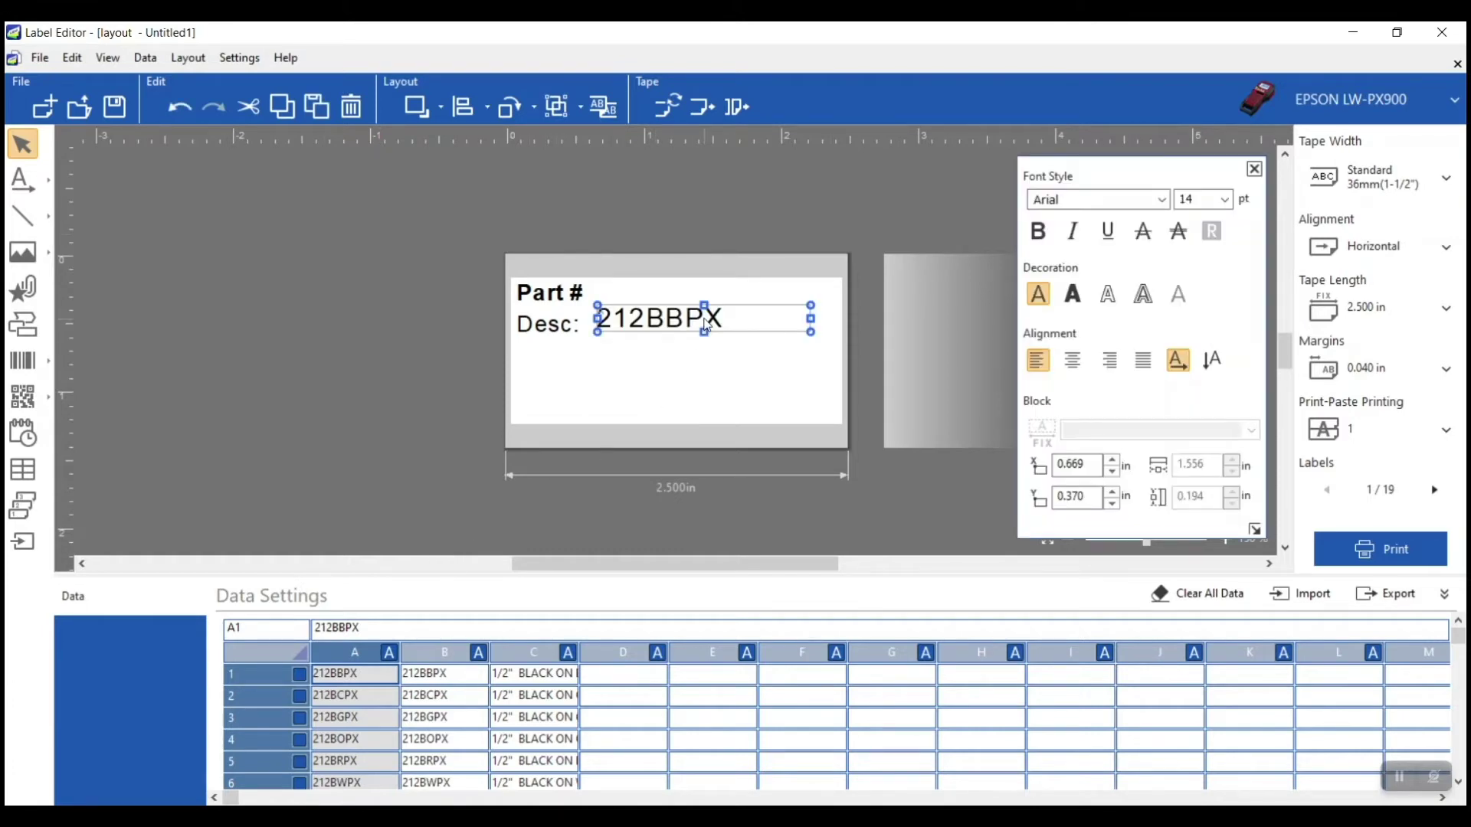
{"action": "left_click_drag", "start_coordinate": [707, 324], "coordinate": [699, 301]}
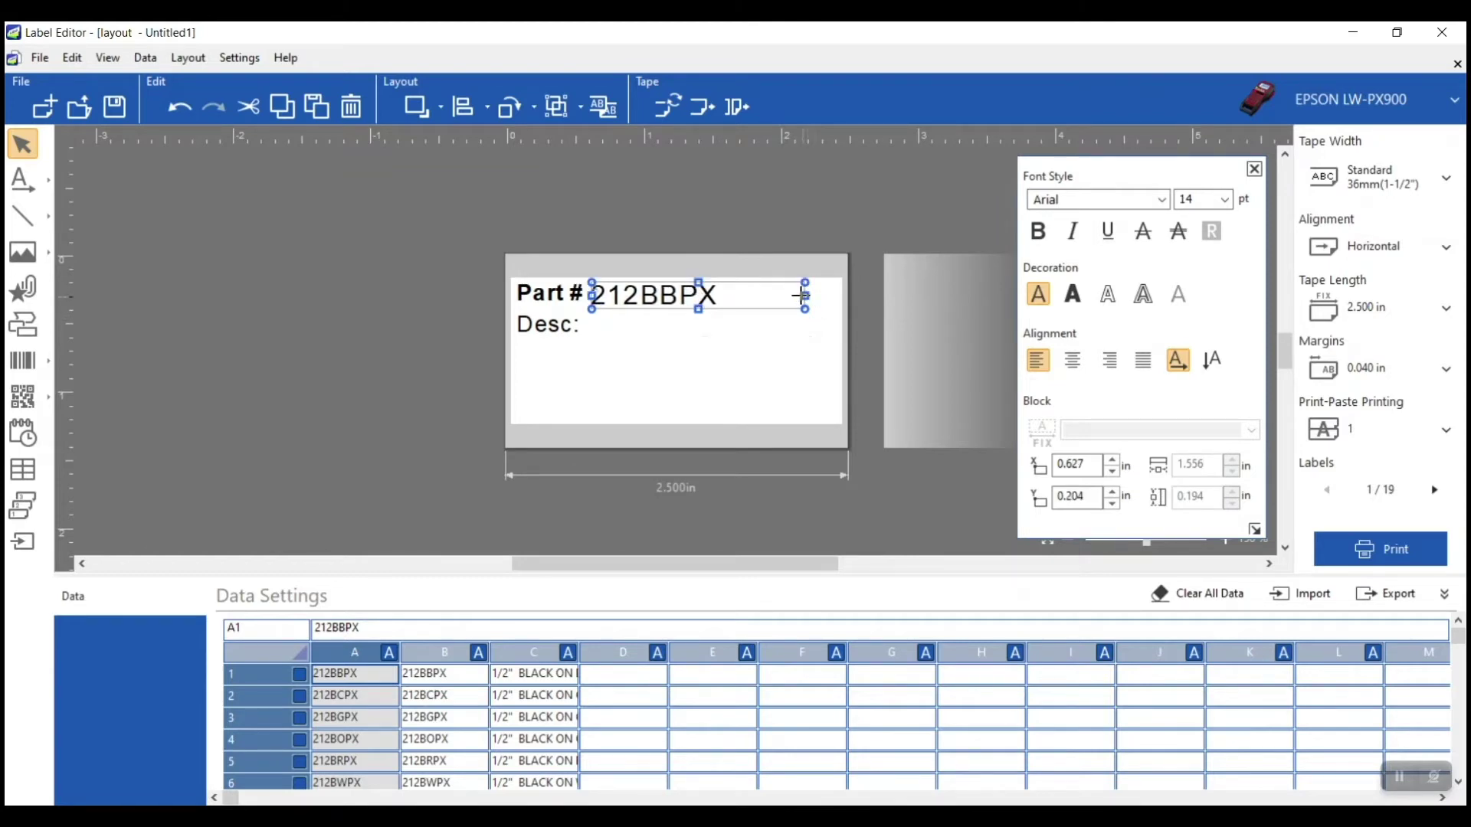
{"action": "left_click_drag", "start_coordinate": [805, 295], "coordinate": [840, 295]}
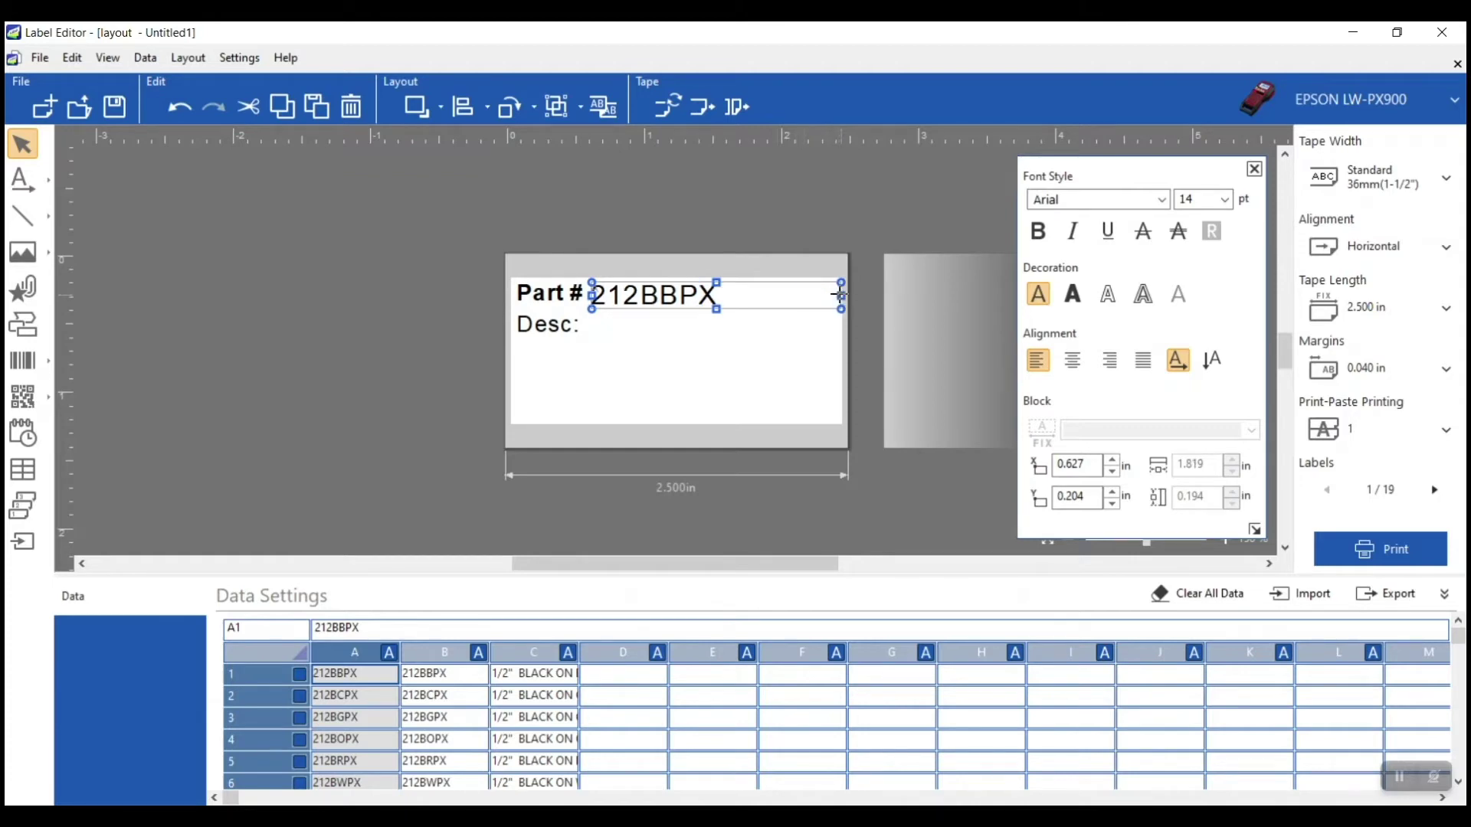
{"action": "left_click_drag", "start_coordinate": [841, 309], "coordinate": [840, 328]}
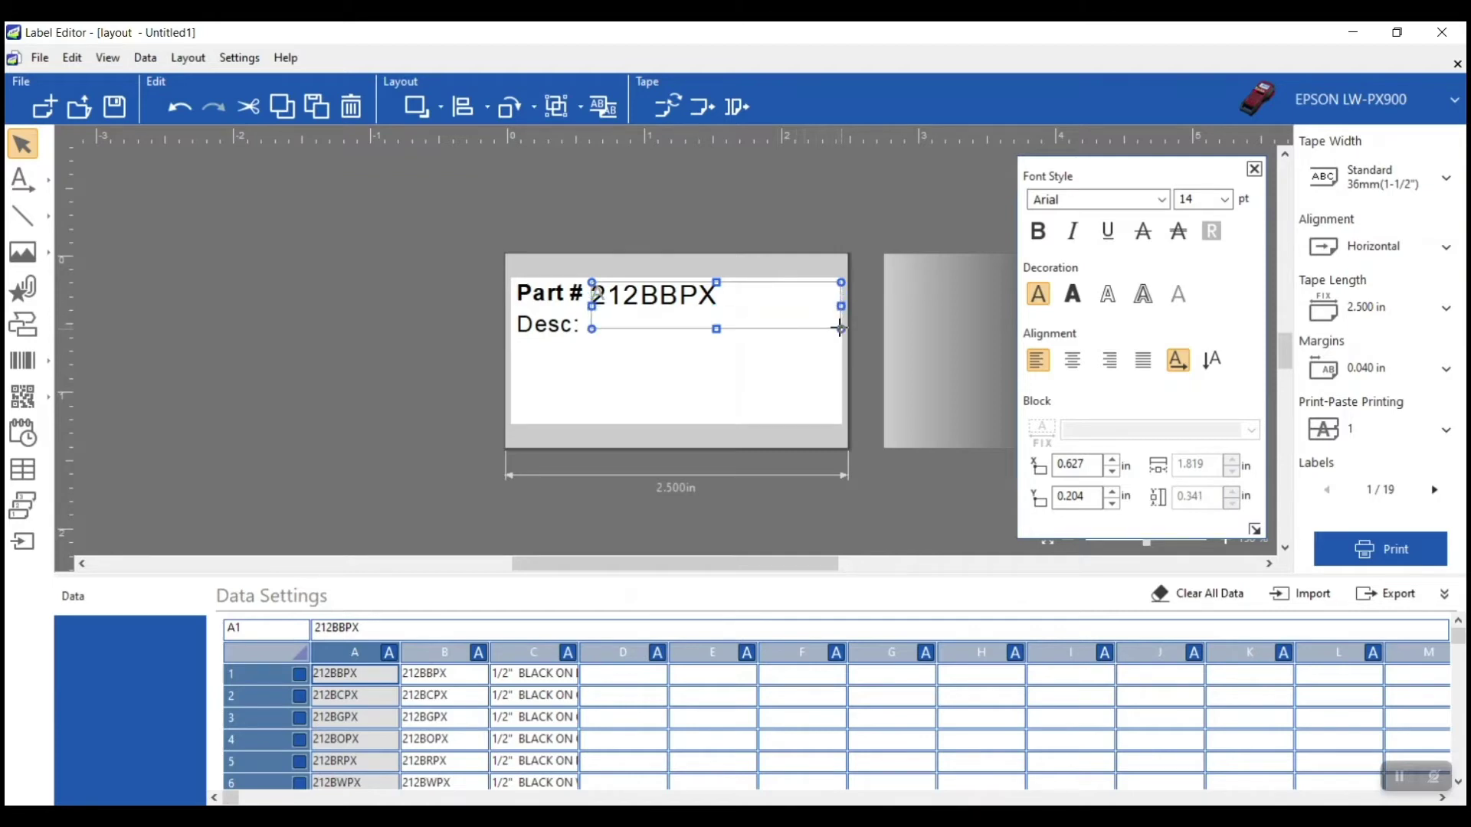
- Make the column A part number field bold and set its font size to 22 pt
{"action": "left_click", "coordinate": [1039, 233]}
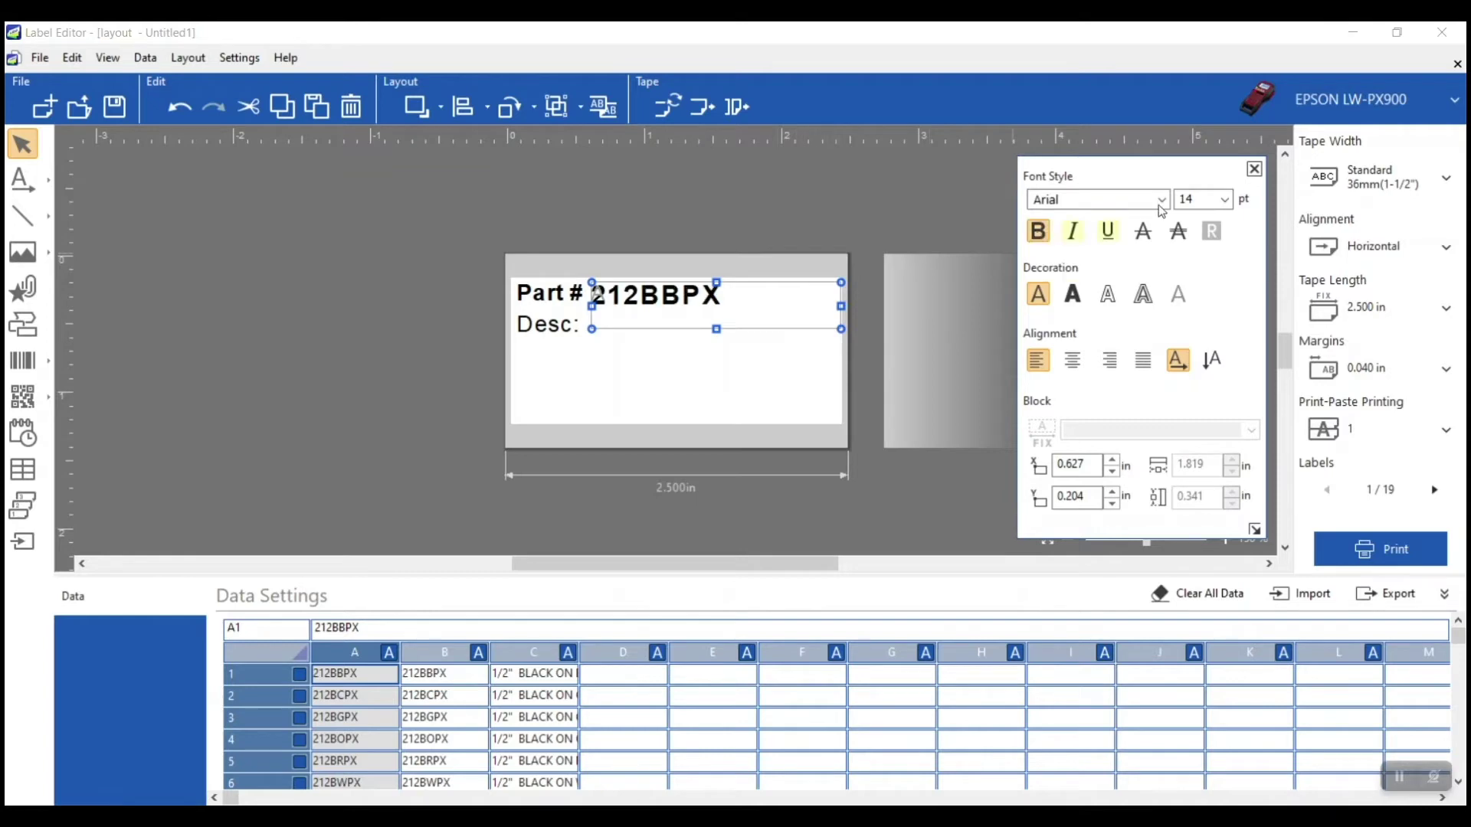
{"action": "left_click", "coordinate": [1226, 197]}
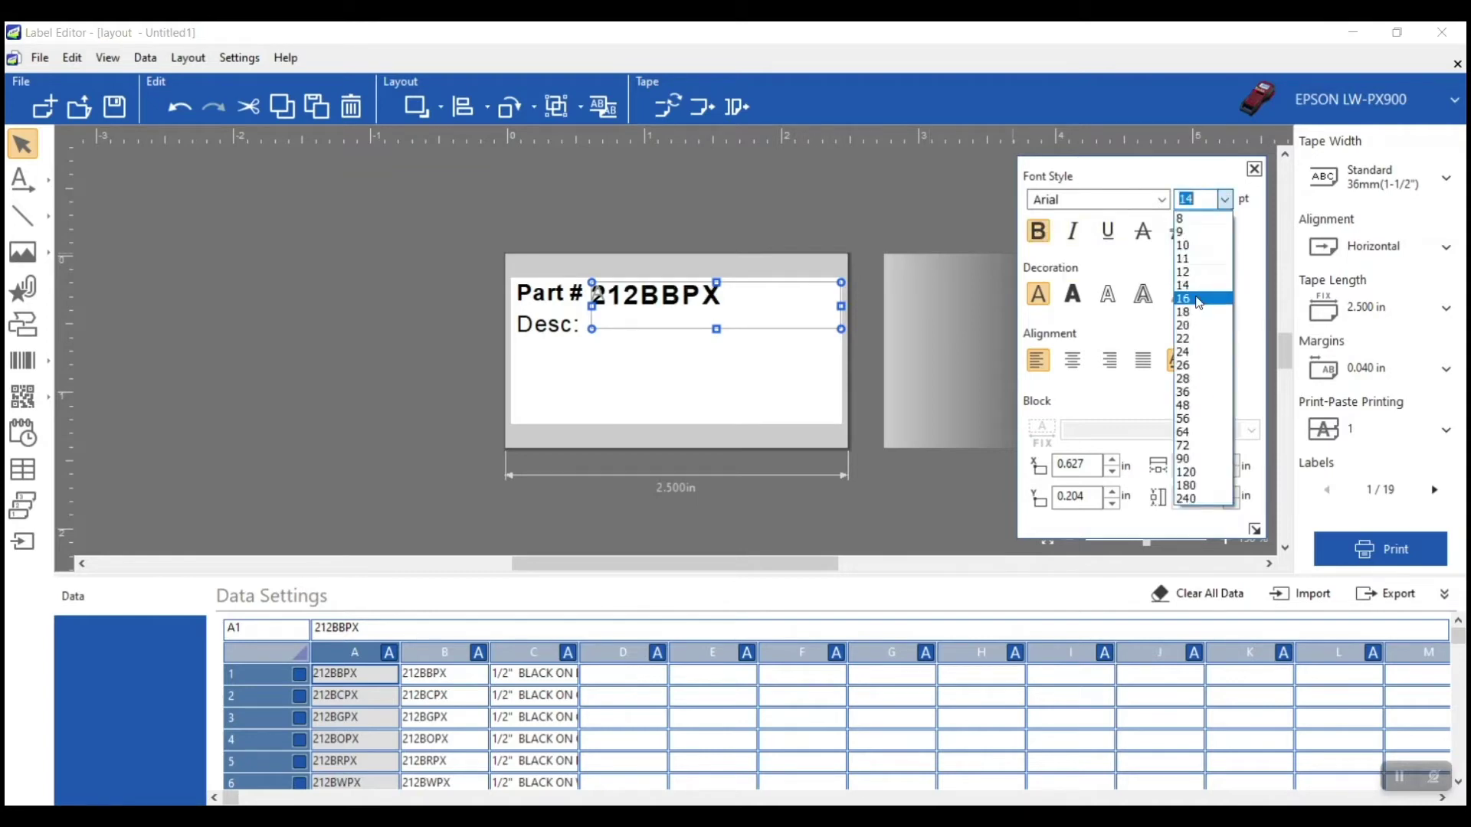
{"action": "key", "text": "Escape"}
{"action": "type", "text": "22"}
{"action": "key", "text": "Return"}
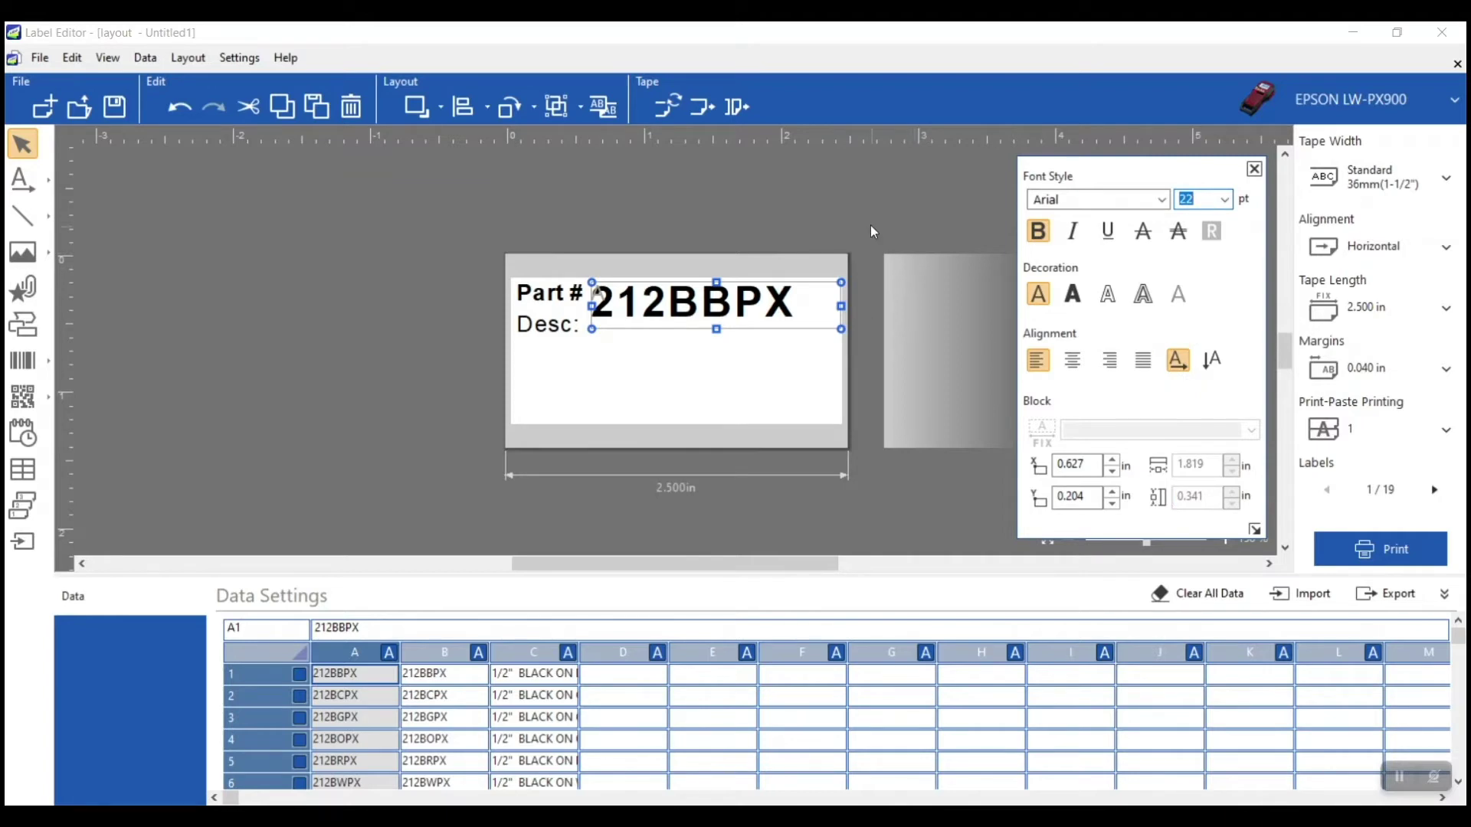
- Show the label for data row 3 and enlarge the Data Settings table area to reveal more rows
{"action": "left_click", "coordinate": [762, 192]}
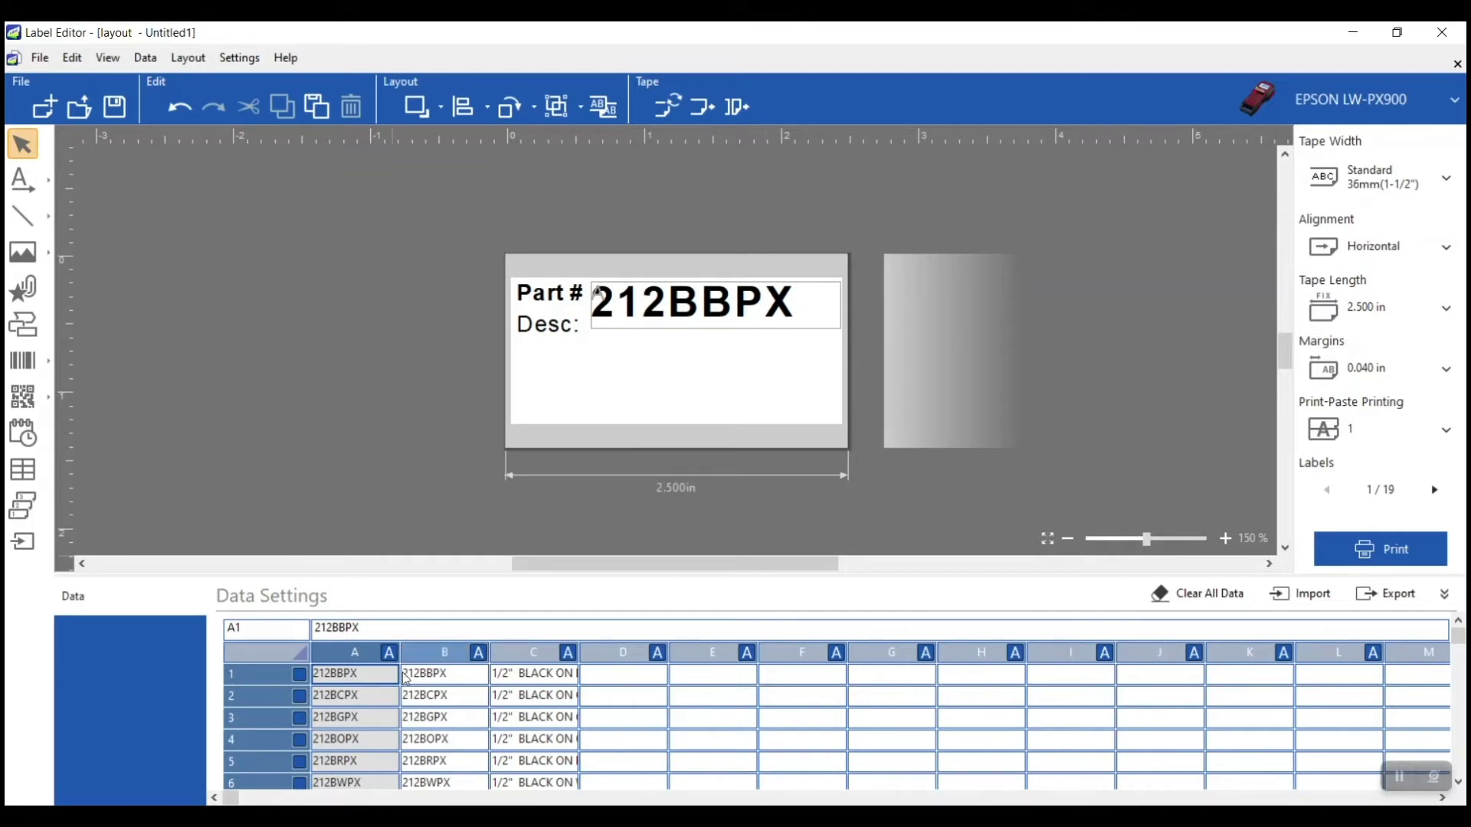
{"action": "left_click", "coordinate": [334, 719]}
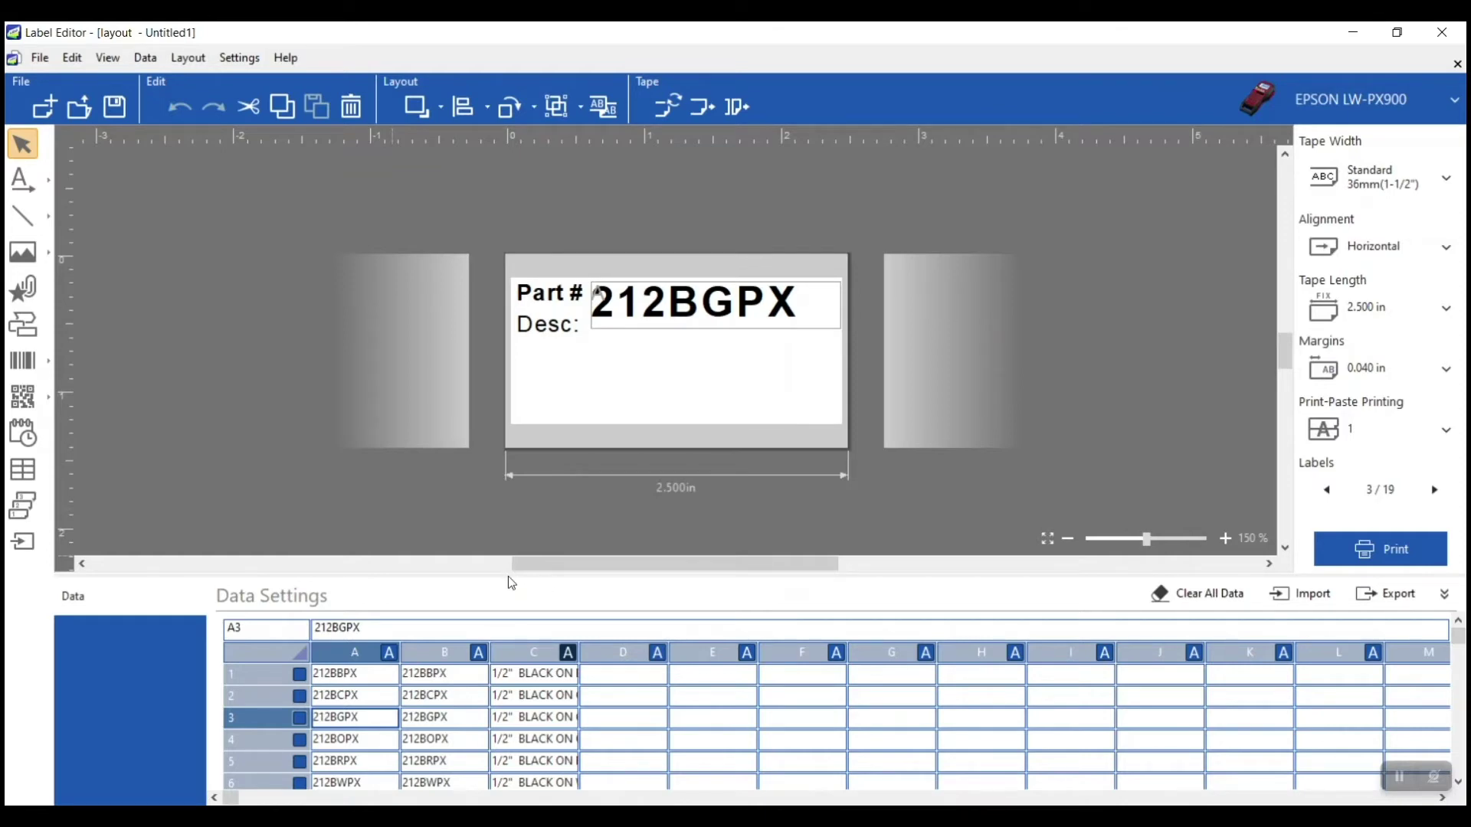
{"action": "left_click_drag", "start_coordinate": [509, 576], "coordinate": [505, 440]}
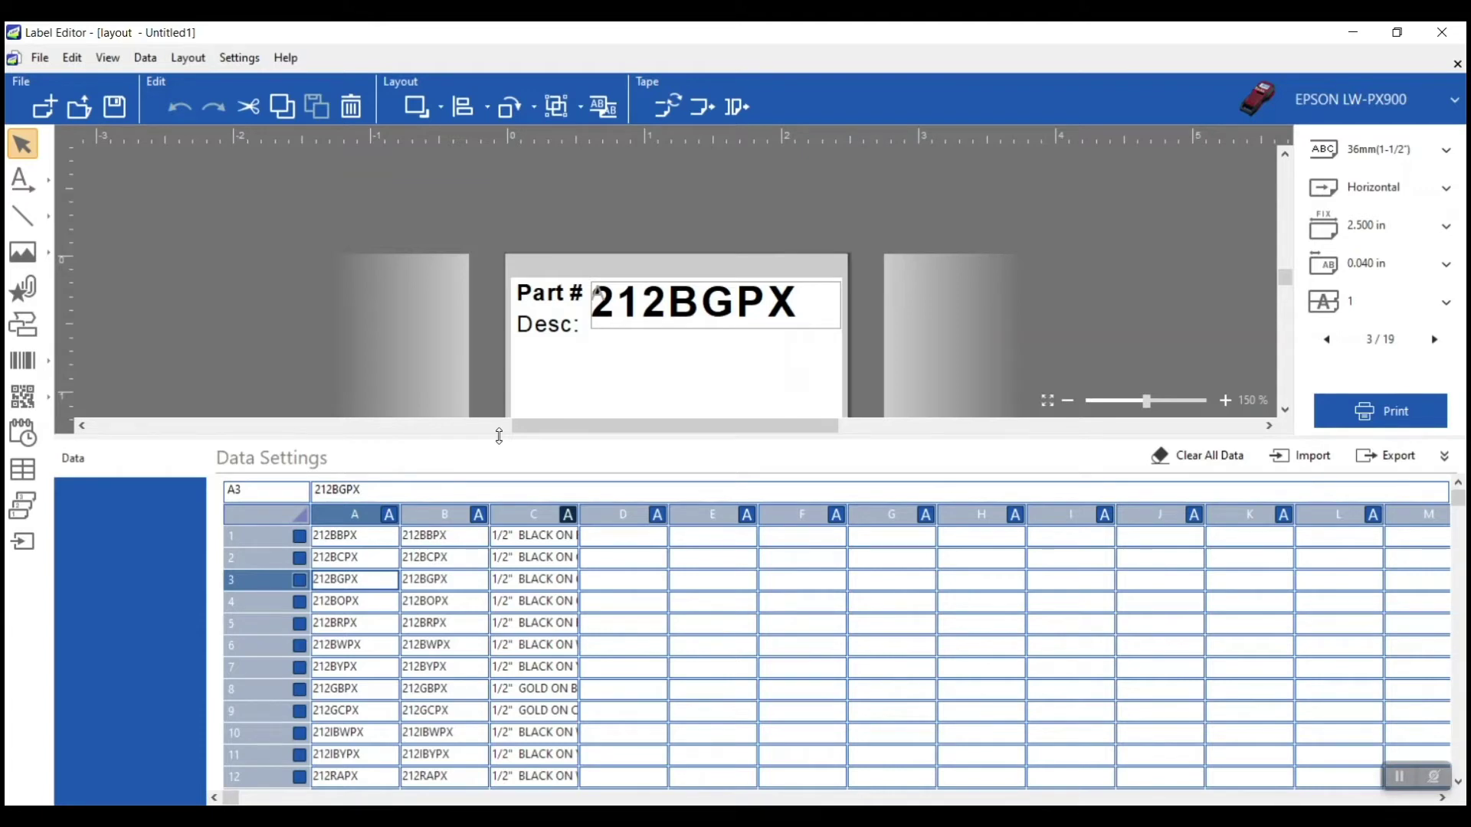
{"action": "left_click_drag", "start_coordinate": [499, 436], "coordinate": [499, 446]}
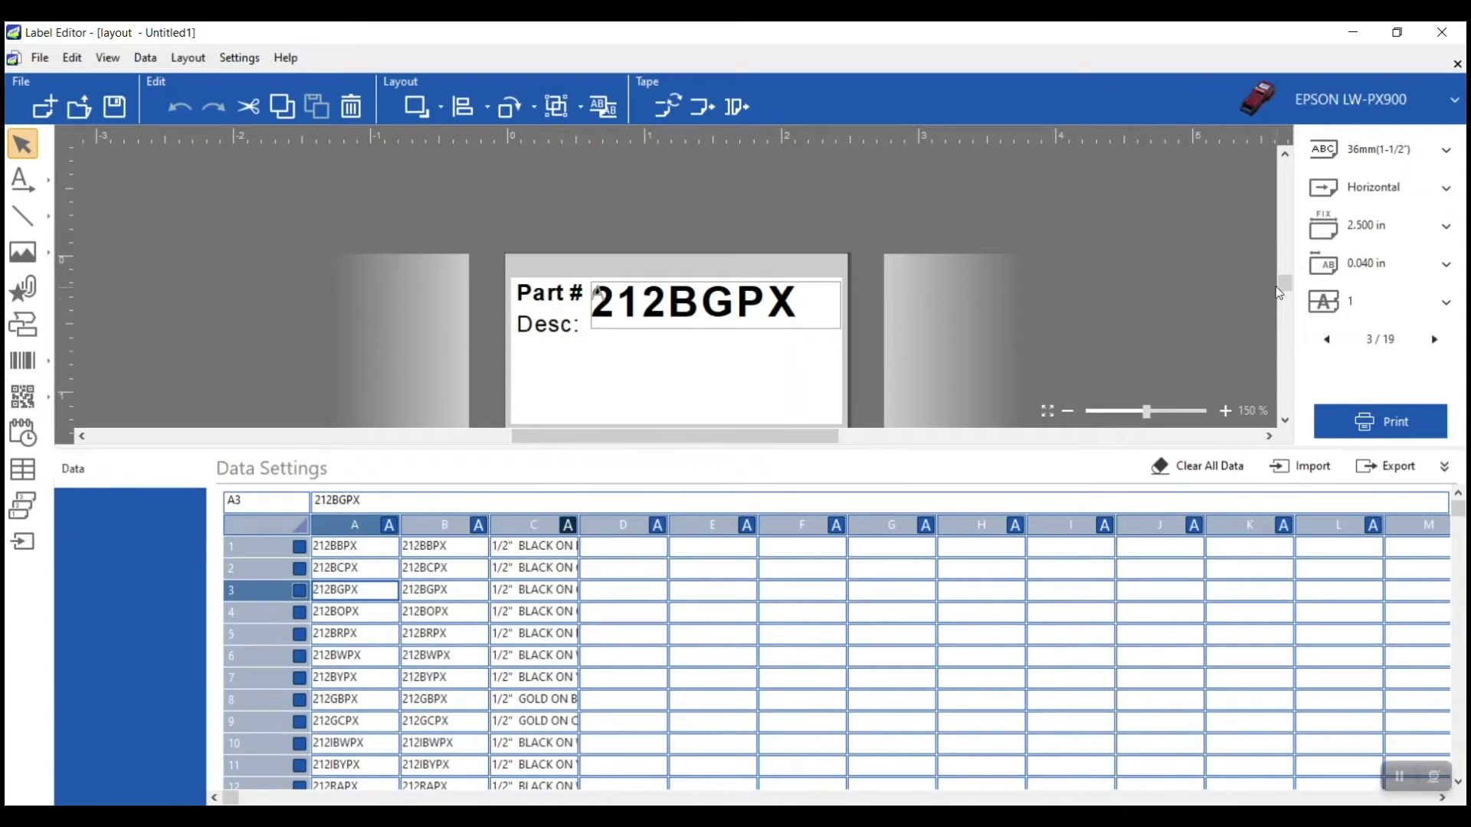
- Widen data column C so that more of each part description fits
{"action": "scroll", "coordinate": [1287, 285], "scroll_direction": "up", "scroll_amount": 1}
{"action": "scroll", "coordinate": [1288, 280], "scroll_direction": "down", "scroll_amount": 4}
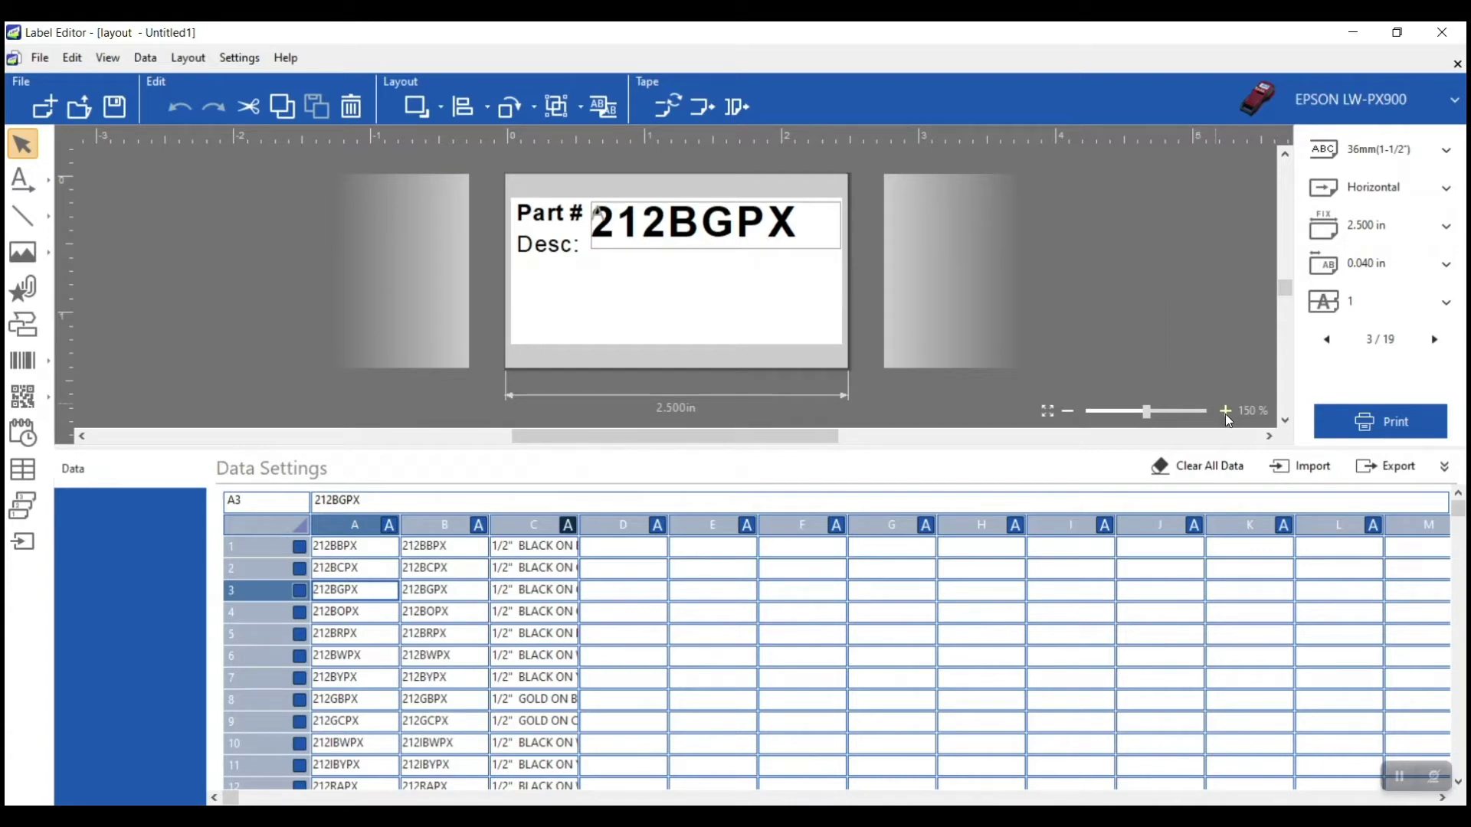
{"action": "left_click", "coordinate": [1225, 412]}
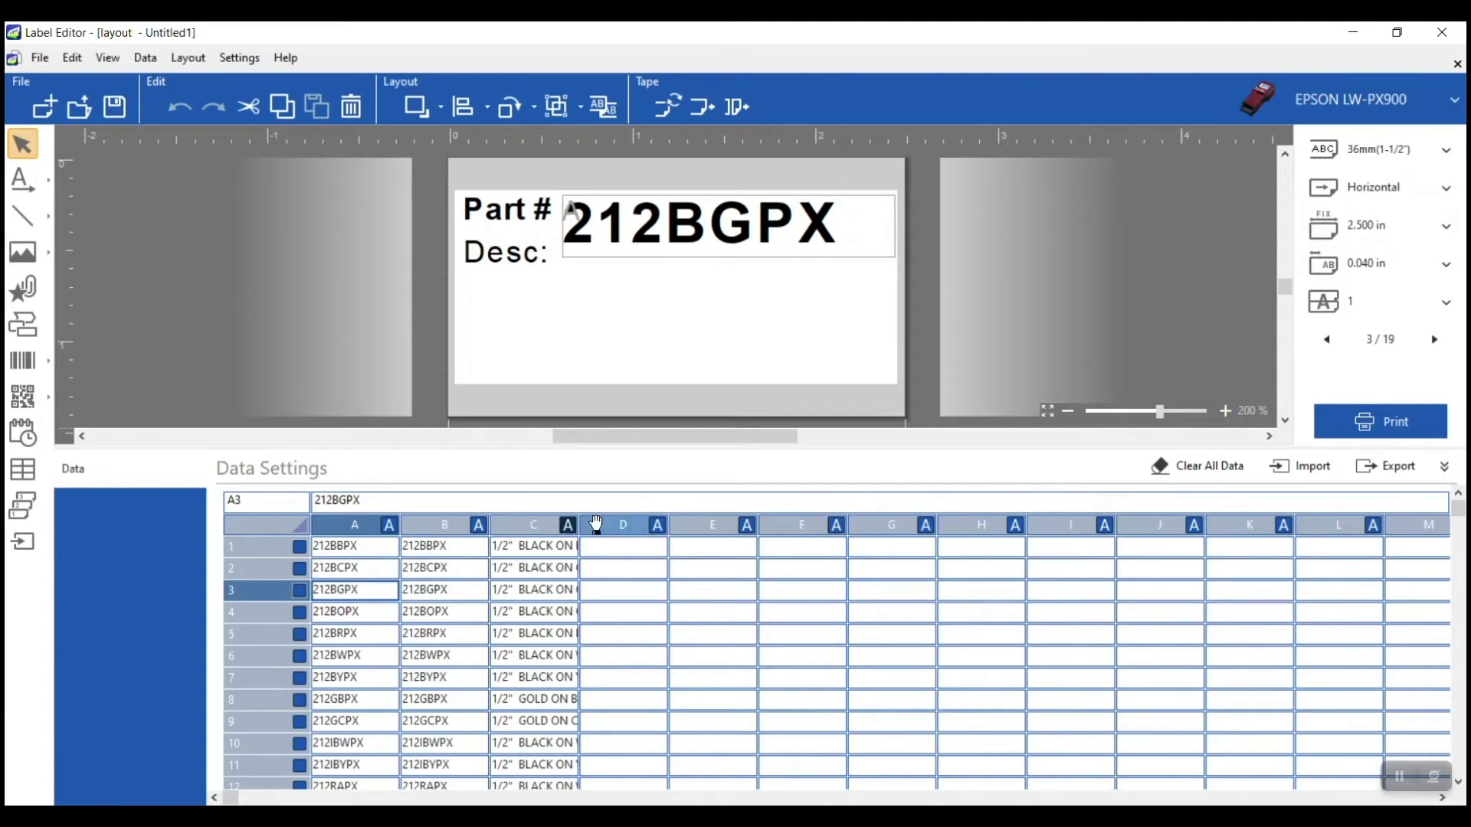
{"action": "left_click_drag", "start_coordinate": [579, 531], "coordinate": [694, 531]}
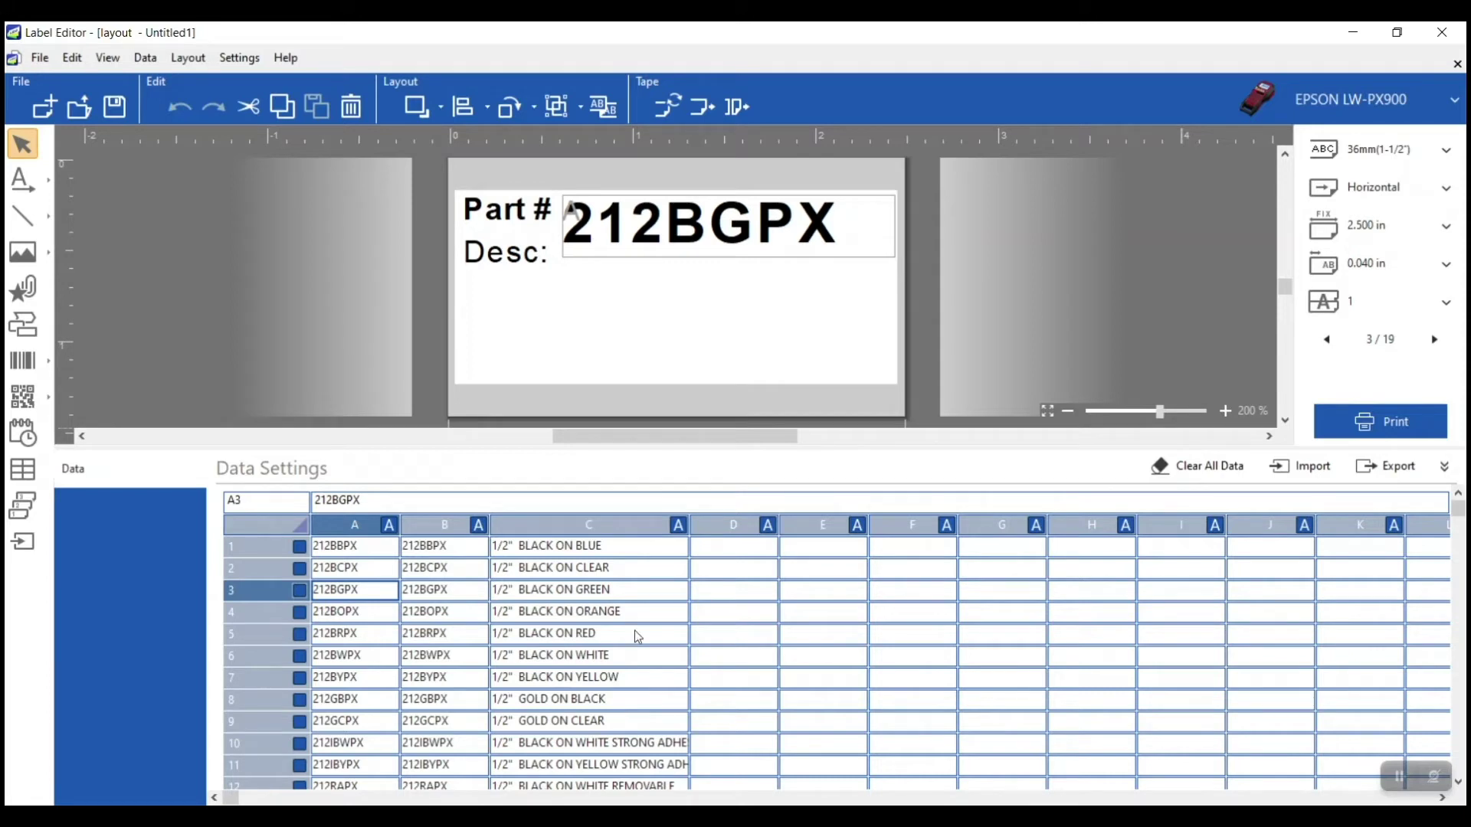
- Place the column C description field below "Desc:" and nudge it up to a Y position of 0.620 in
{"action": "left_click", "coordinate": [619, 527]}
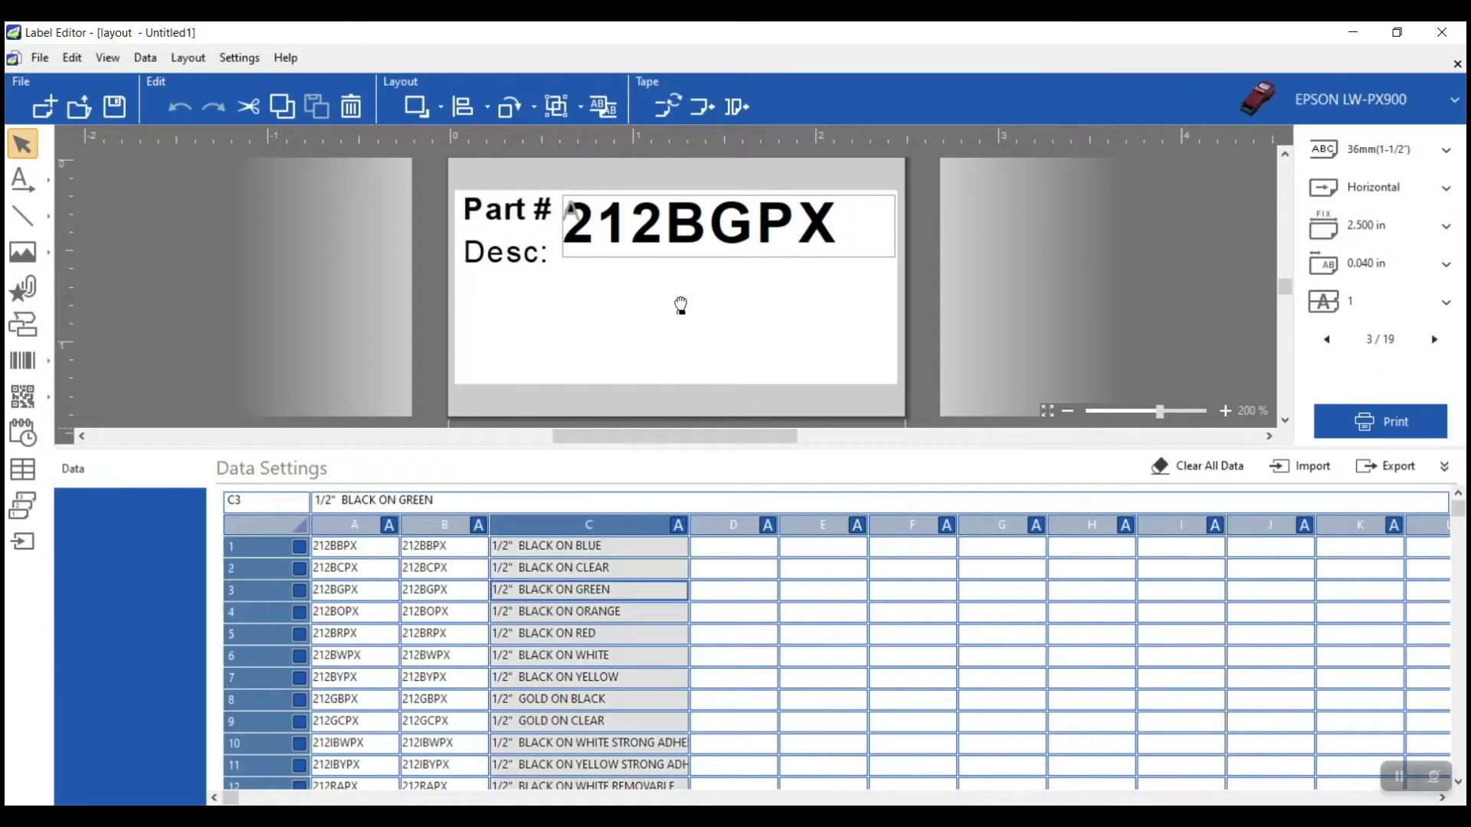
{"action": "left_click_drag", "start_coordinate": [681, 300], "coordinate": [682, 303]}
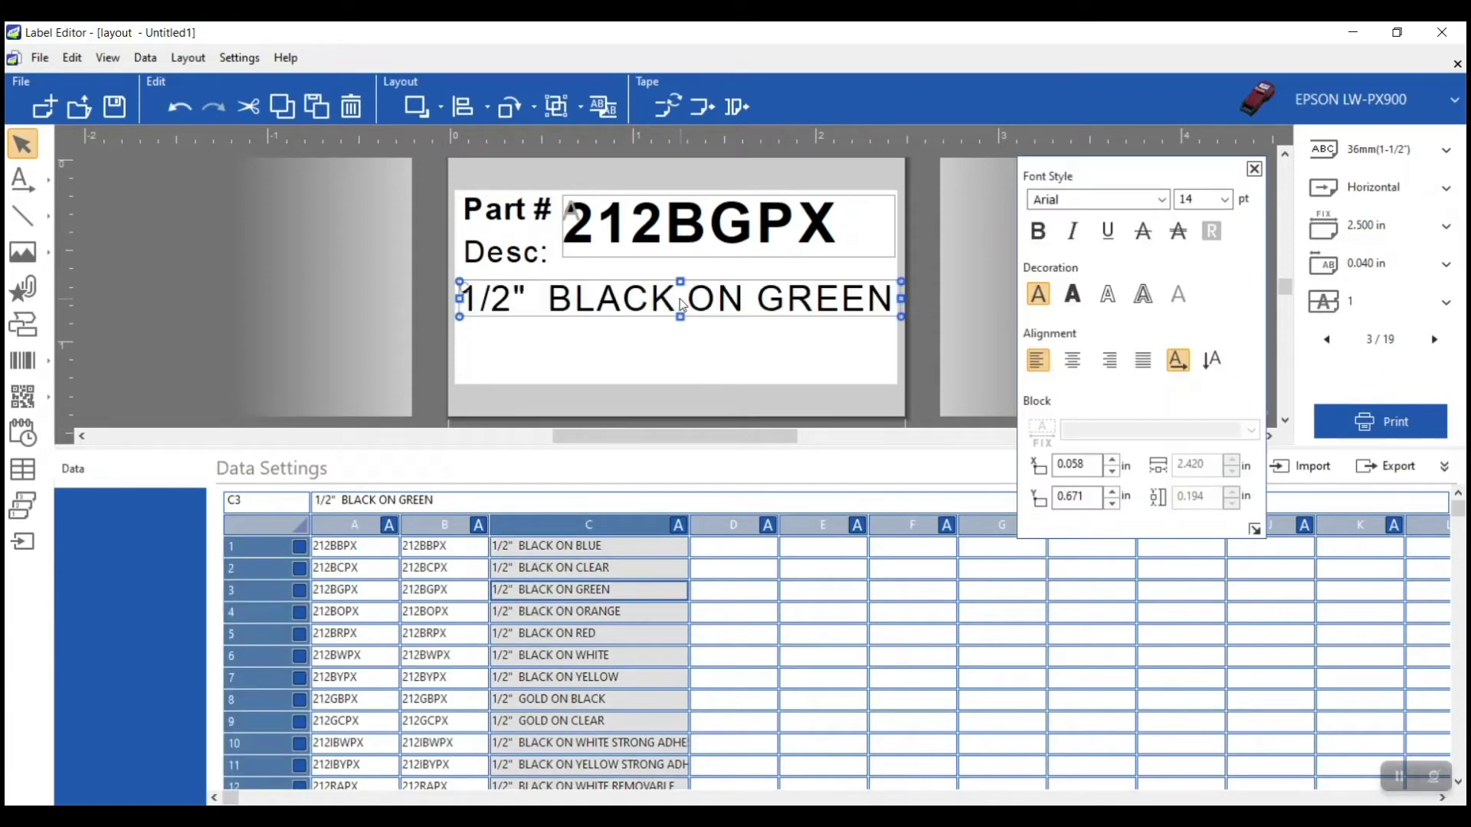
{"action": "key", "text": "Up"}
{"action": "key", "text": "Up"}
{"action": "key", "text": "Up"}
{"action": "key", "text": "Up"}
{"action": "key", "text": "Up"}
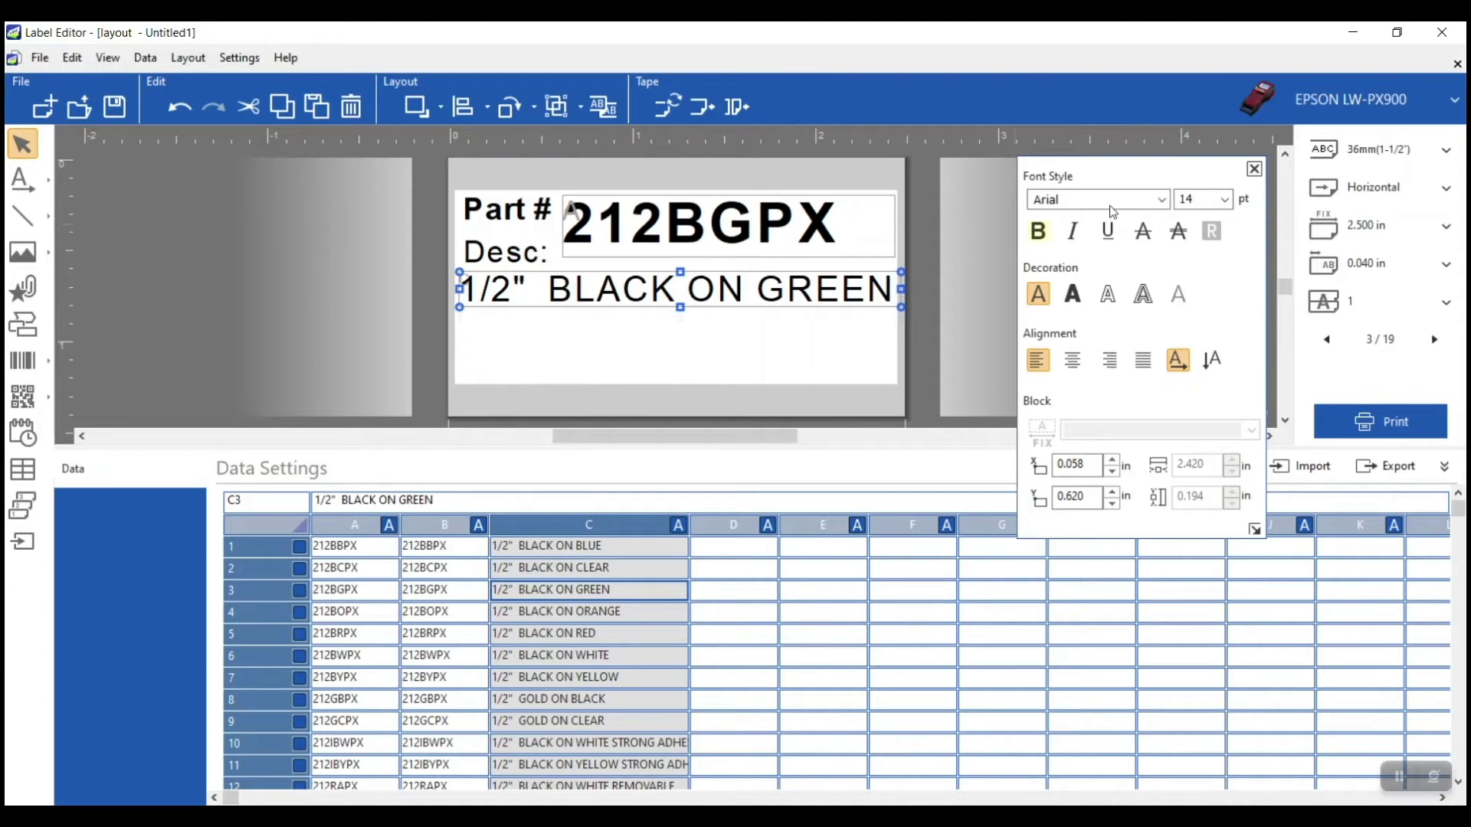
- Set the column C description field to 12 pt, narrow its box to about 2.38 in and center its text
{"action": "left_click", "coordinate": [1226, 199]}
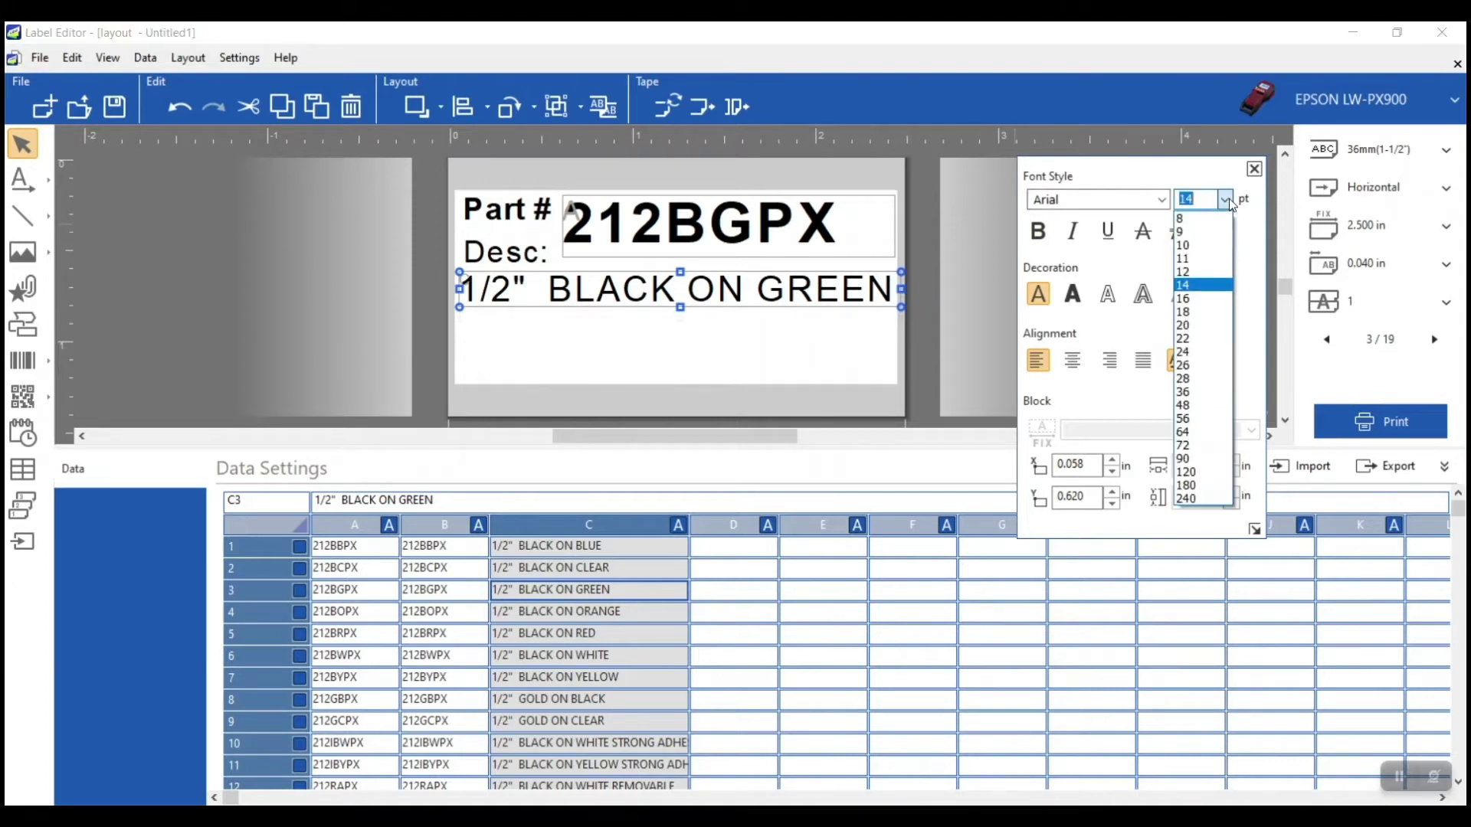
{"action": "left_click", "coordinate": [1199, 273]}
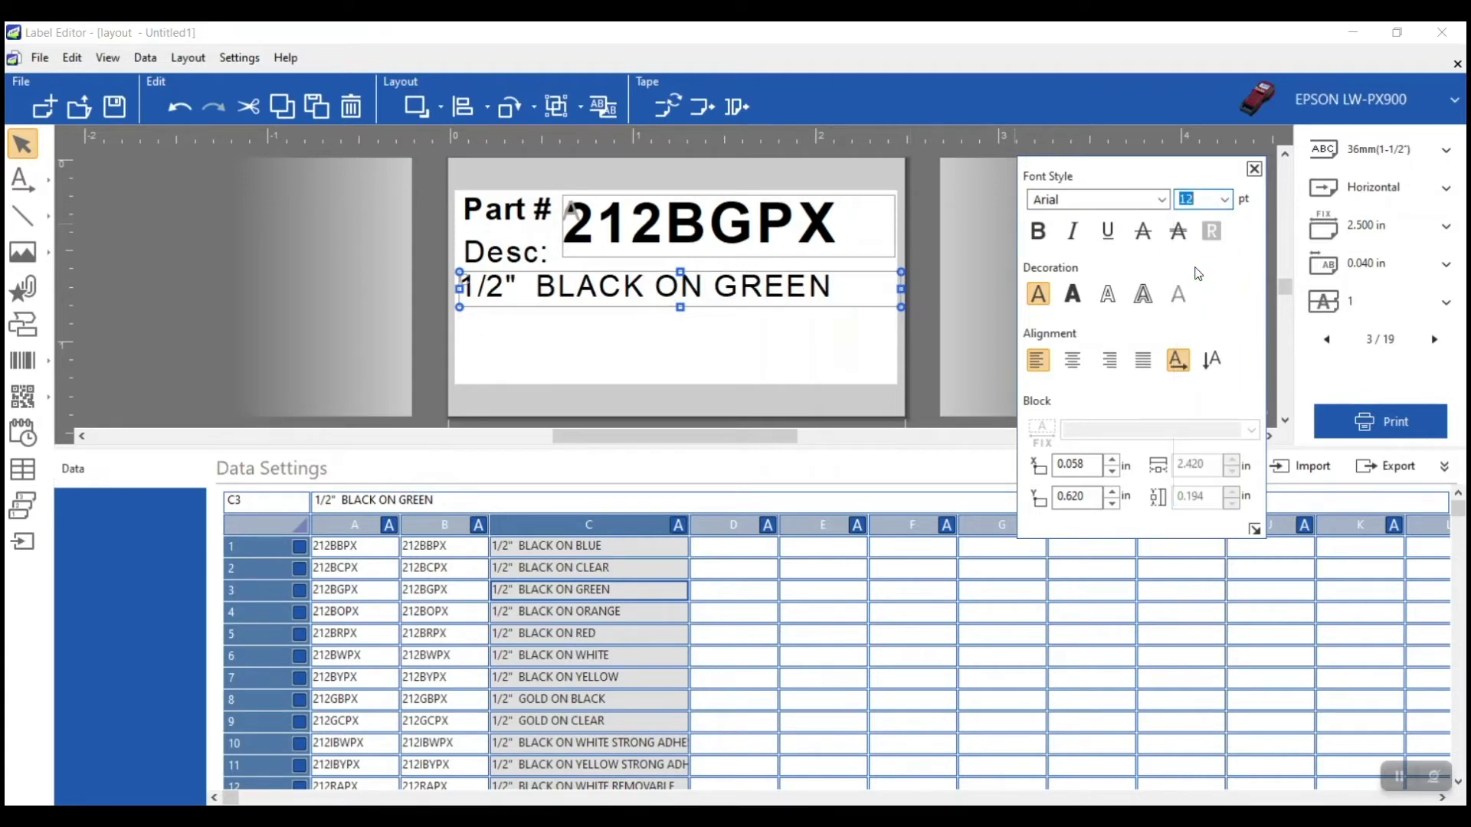
{"action": "left_click", "coordinate": [898, 289]}
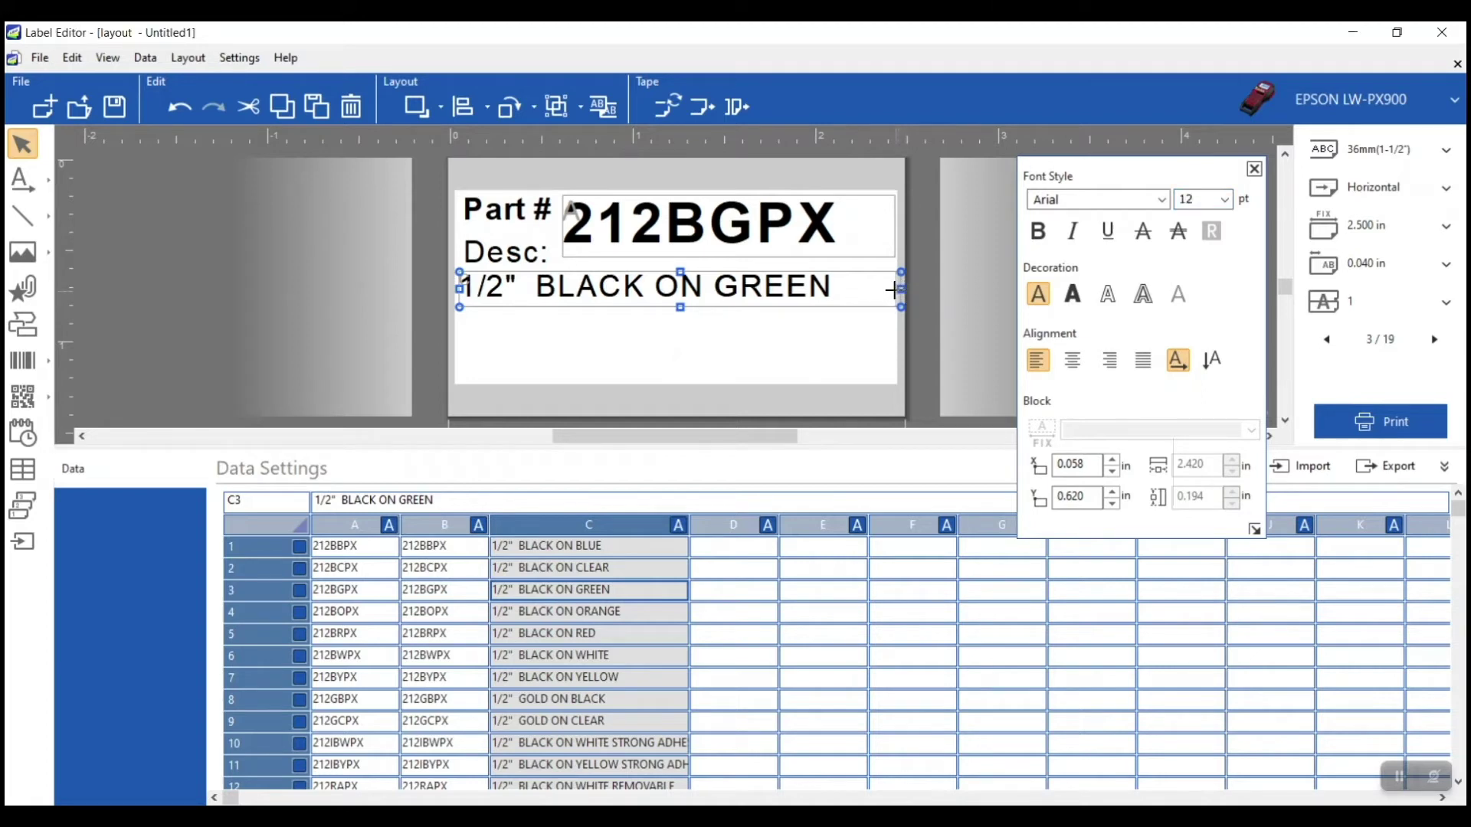
{"action": "left_click_drag", "start_coordinate": [892, 290], "coordinate": [894, 290]}
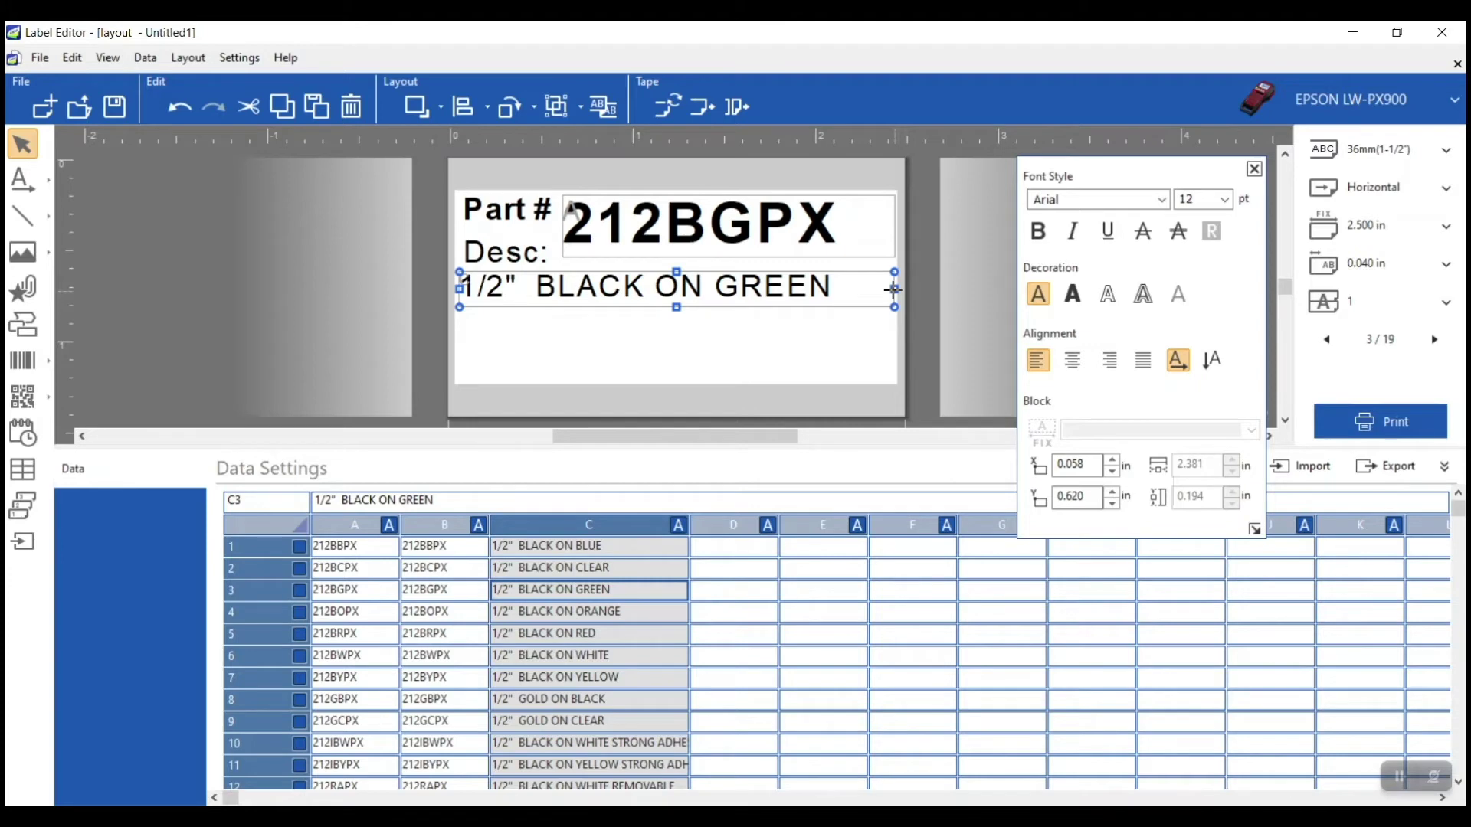
{"action": "left_click", "coordinate": [1073, 362]}
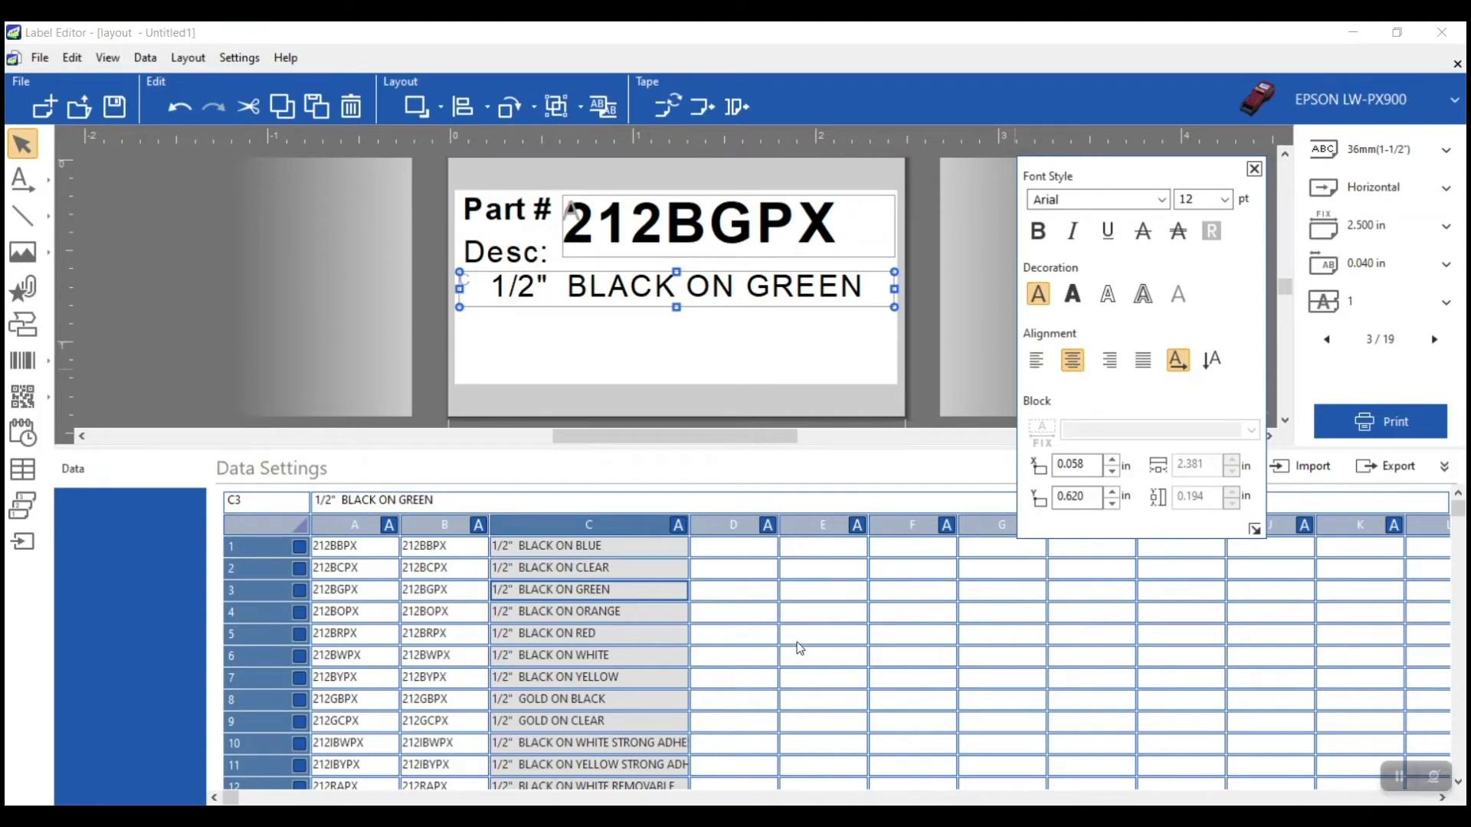
- Show the label for data row 6 and set column B's attribute to a CODE39 barcode
{"action": "left_click", "coordinate": [579, 663]}
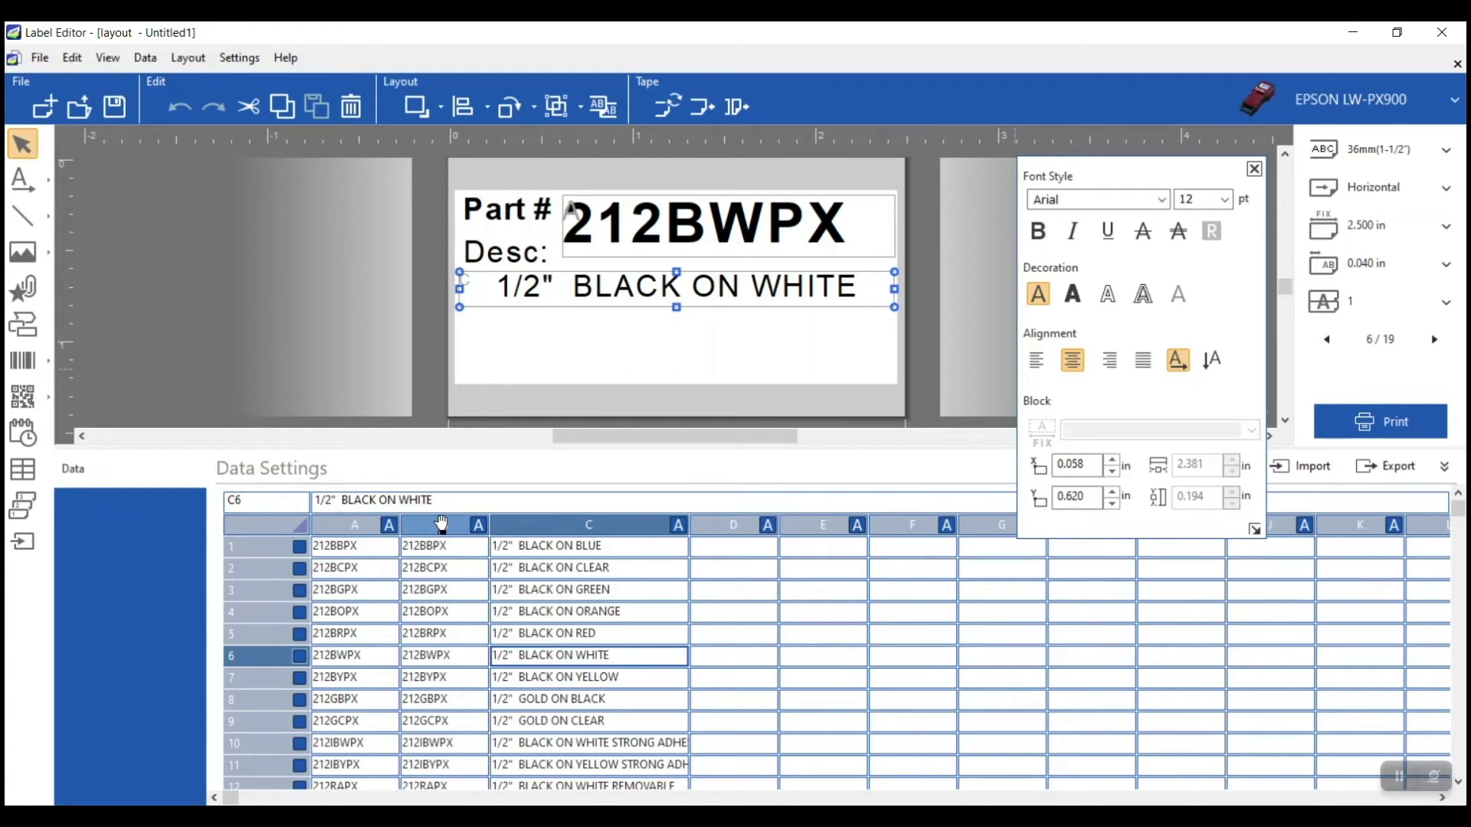
{"action": "right_click", "coordinate": [479, 534]}
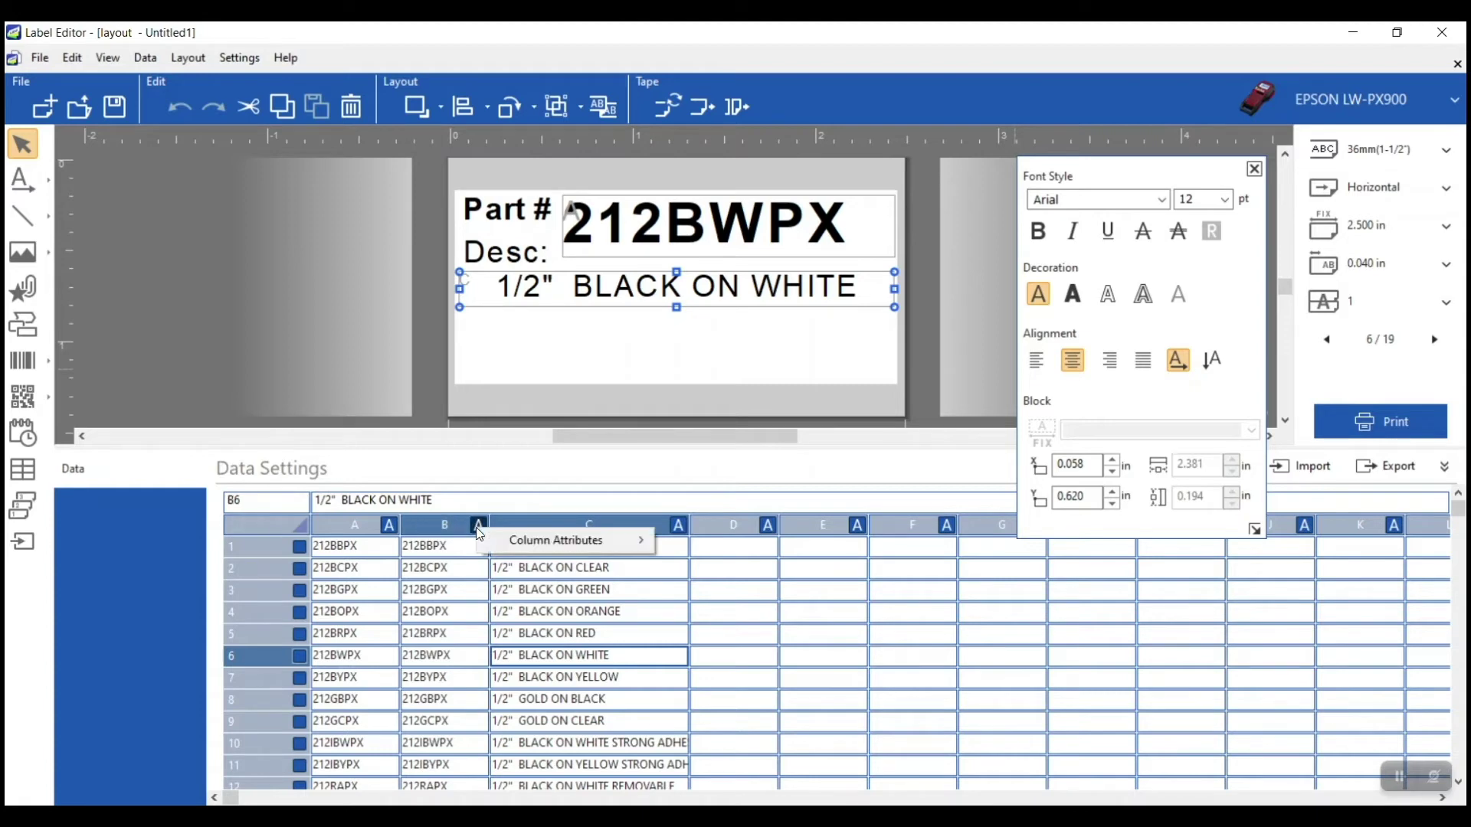
{"action": "mouse_move", "coordinate": [496, 545]}
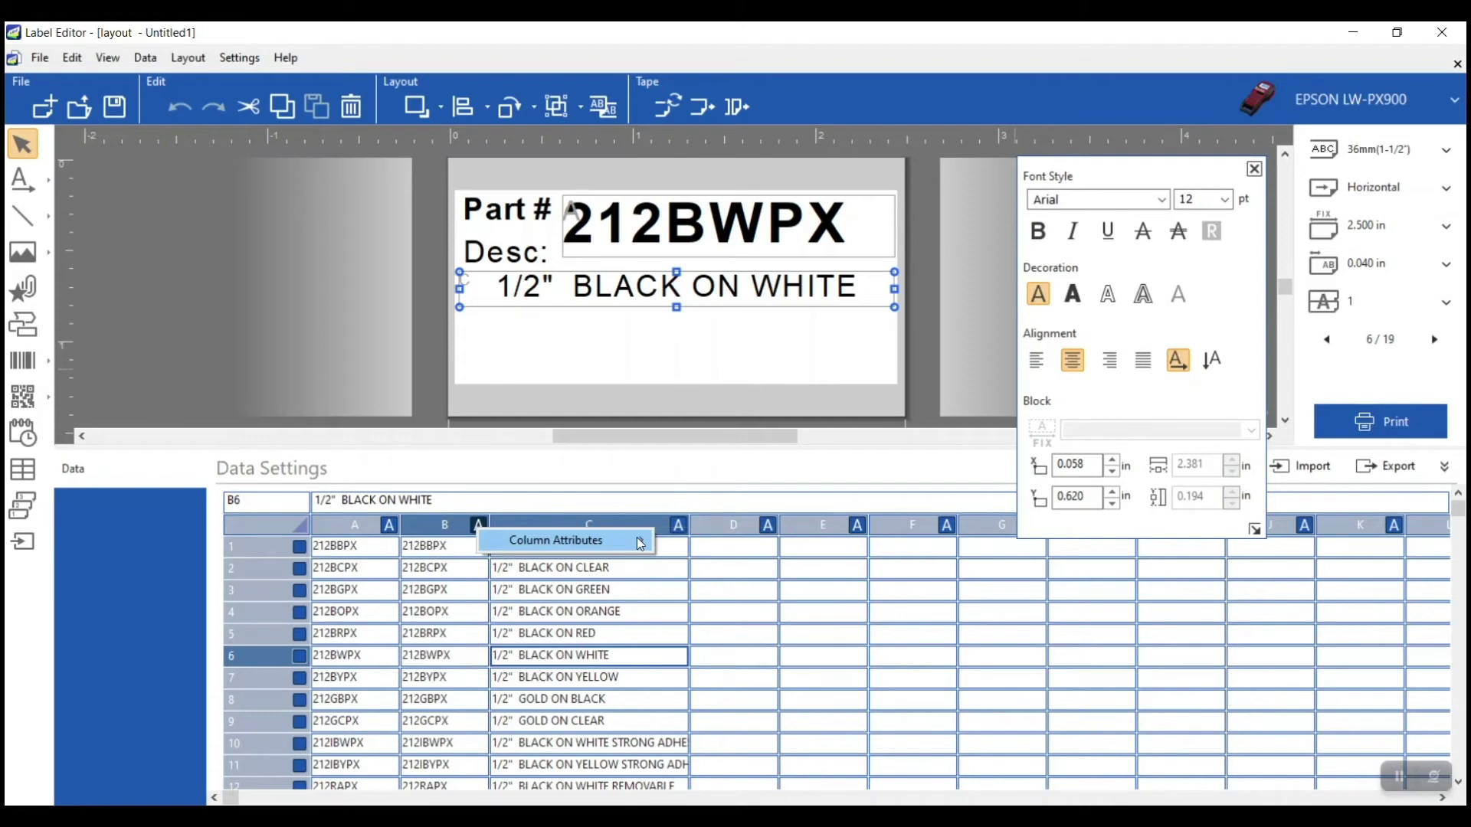
{"action": "mouse_move", "coordinate": [708, 584]}
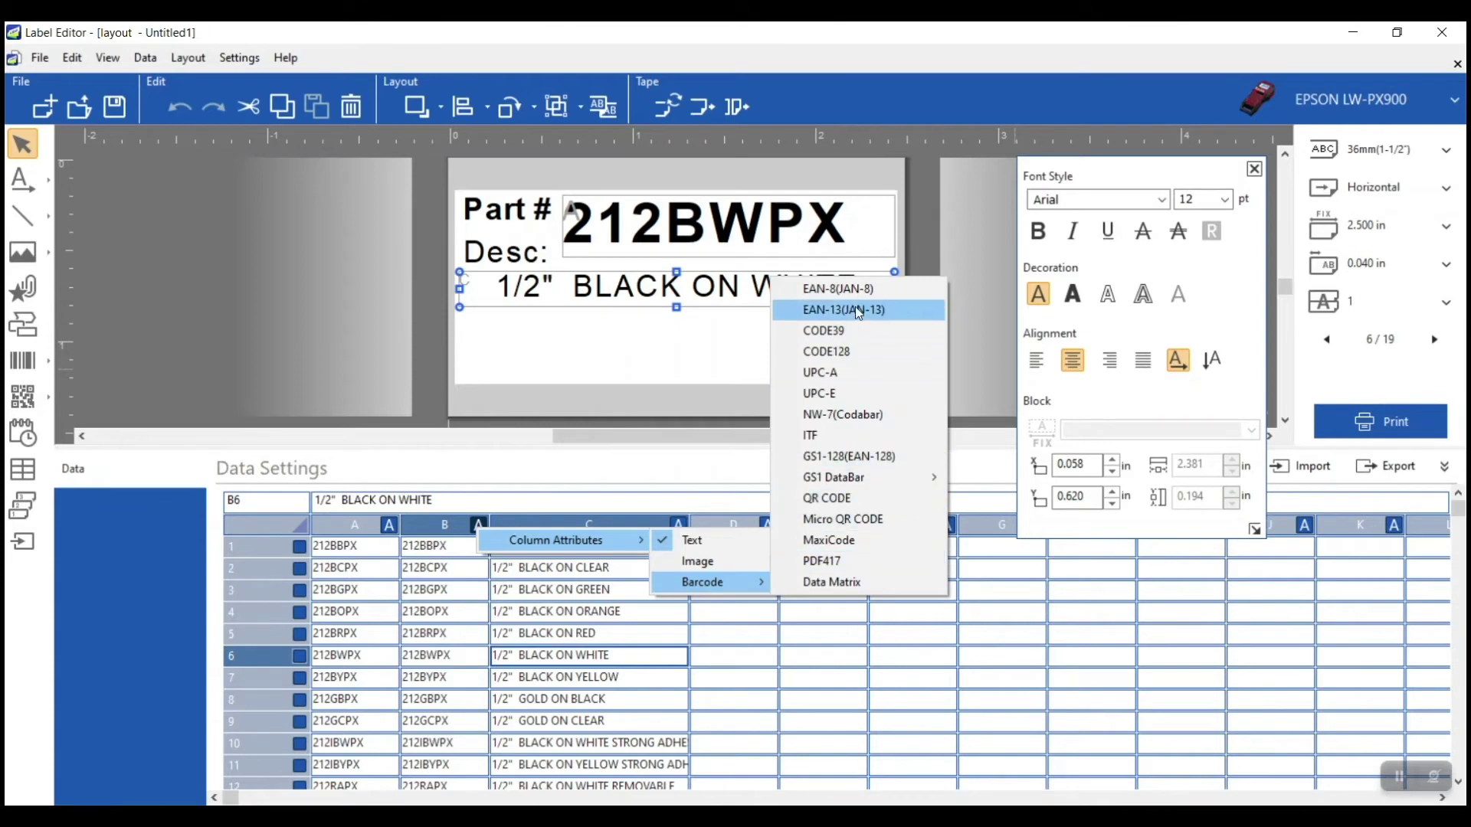
{"action": "left_click", "coordinate": [856, 334]}
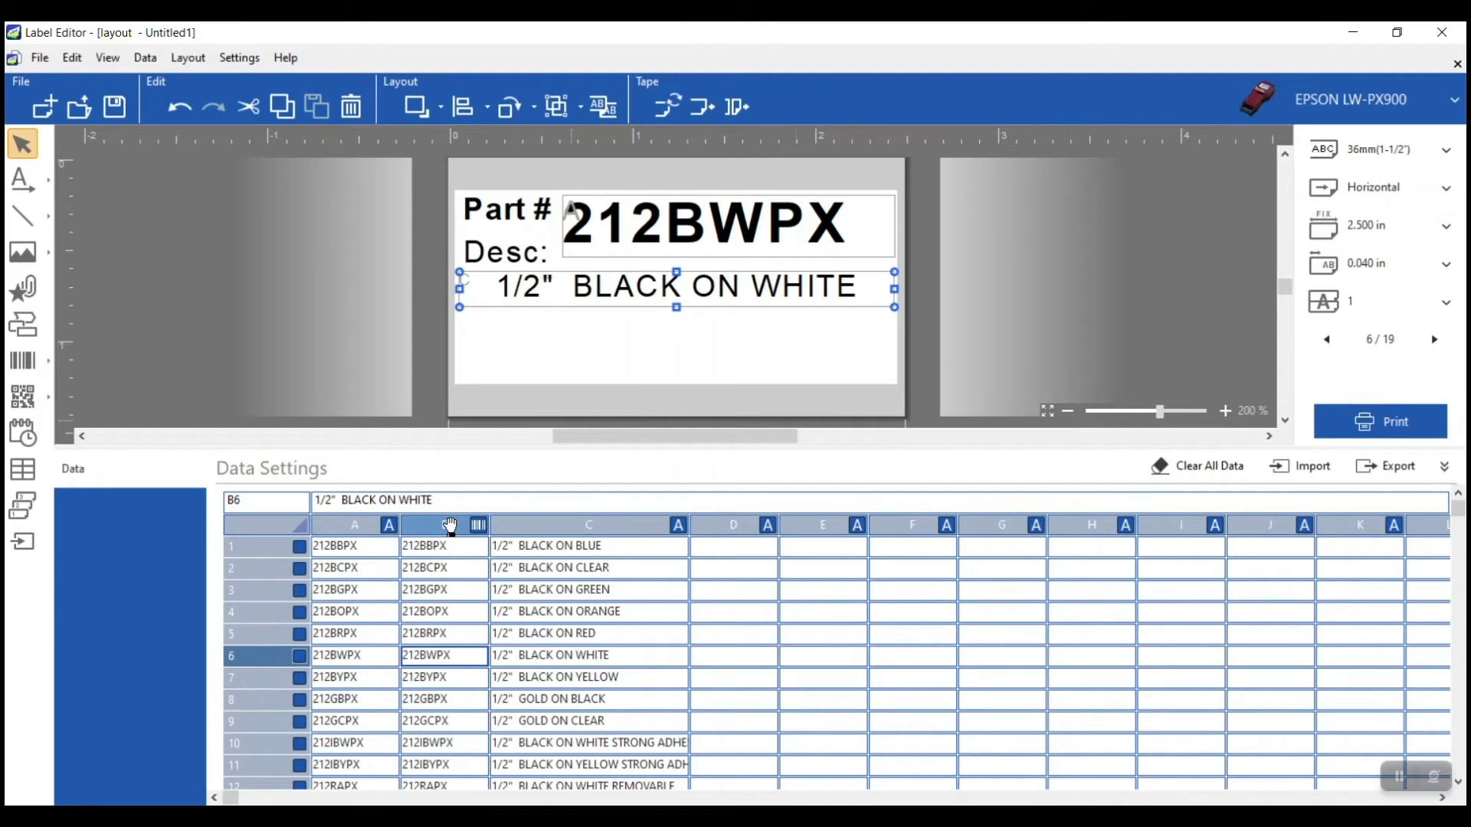
- Place the column B barcode below the description field and shrink it to about 2.09 by 0.58 in
{"action": "left_click", "coordinate": [451, 526]}
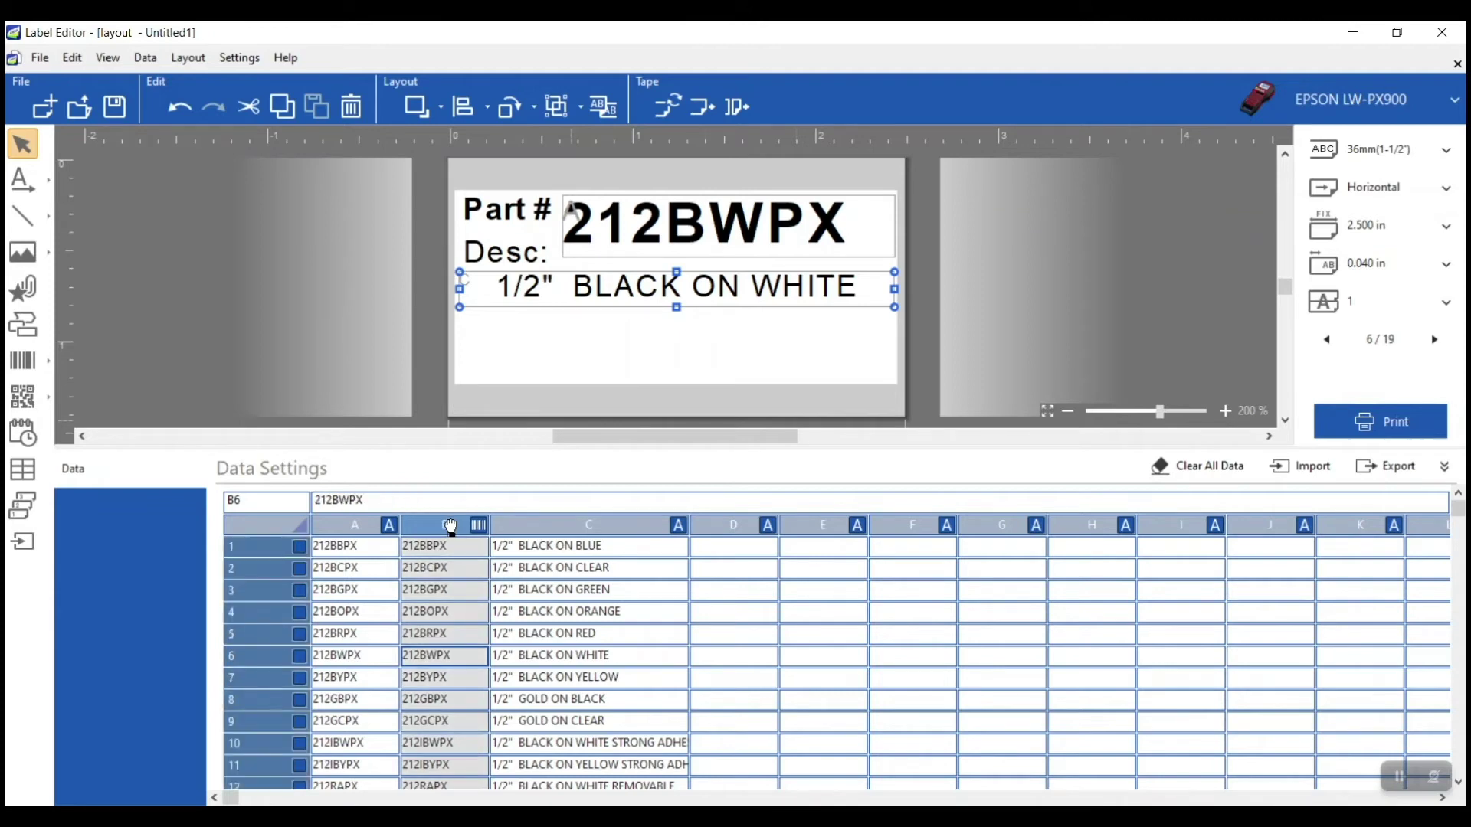
{"action": "left_click_drag", "start_coordinate": [622, 345], "coordinate": [625, 350]}
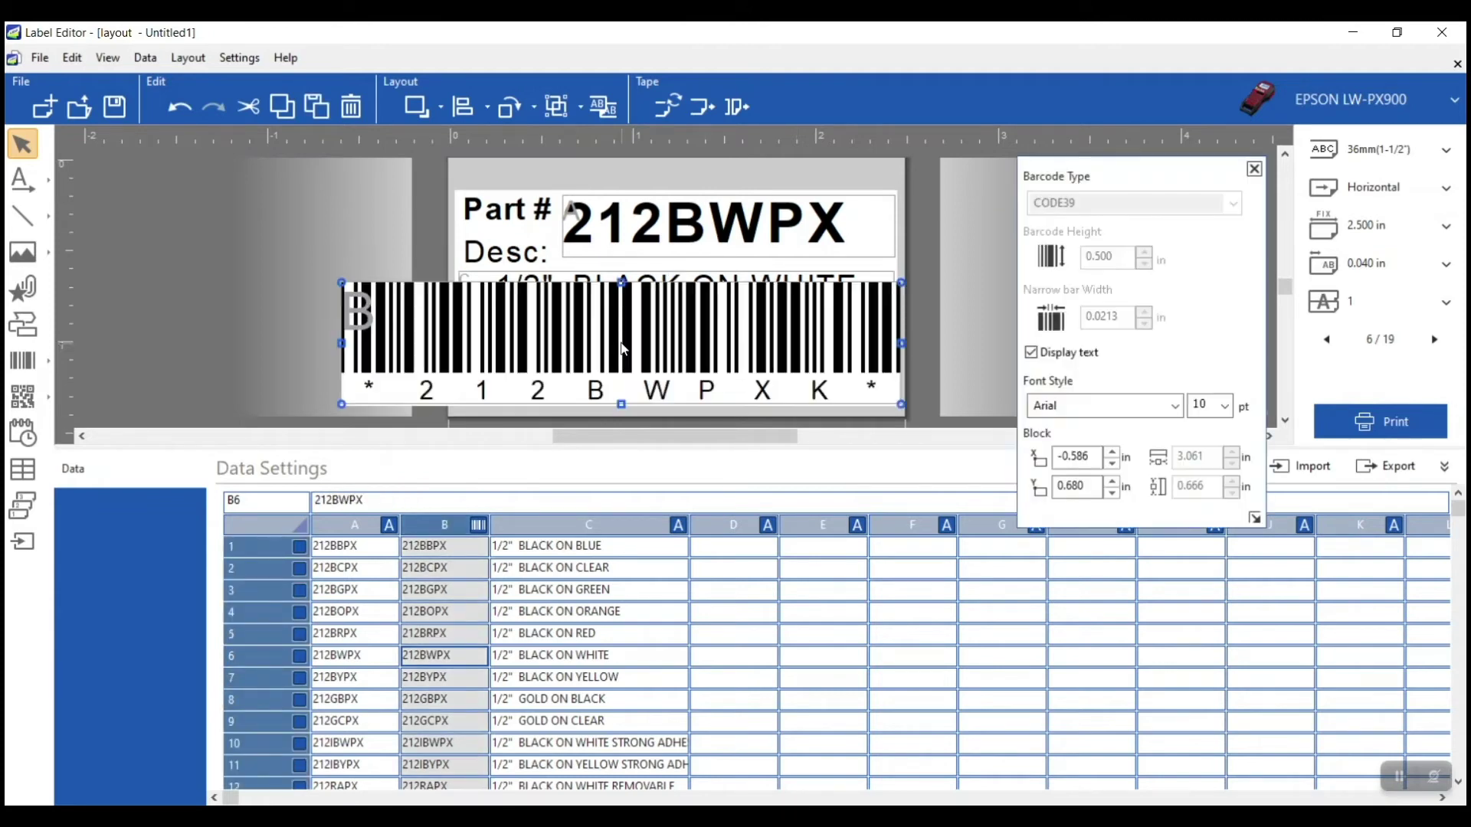
{"action": "left_click_drag", "start_coordinate": [625, 350], "coordinate": [710, 380]}
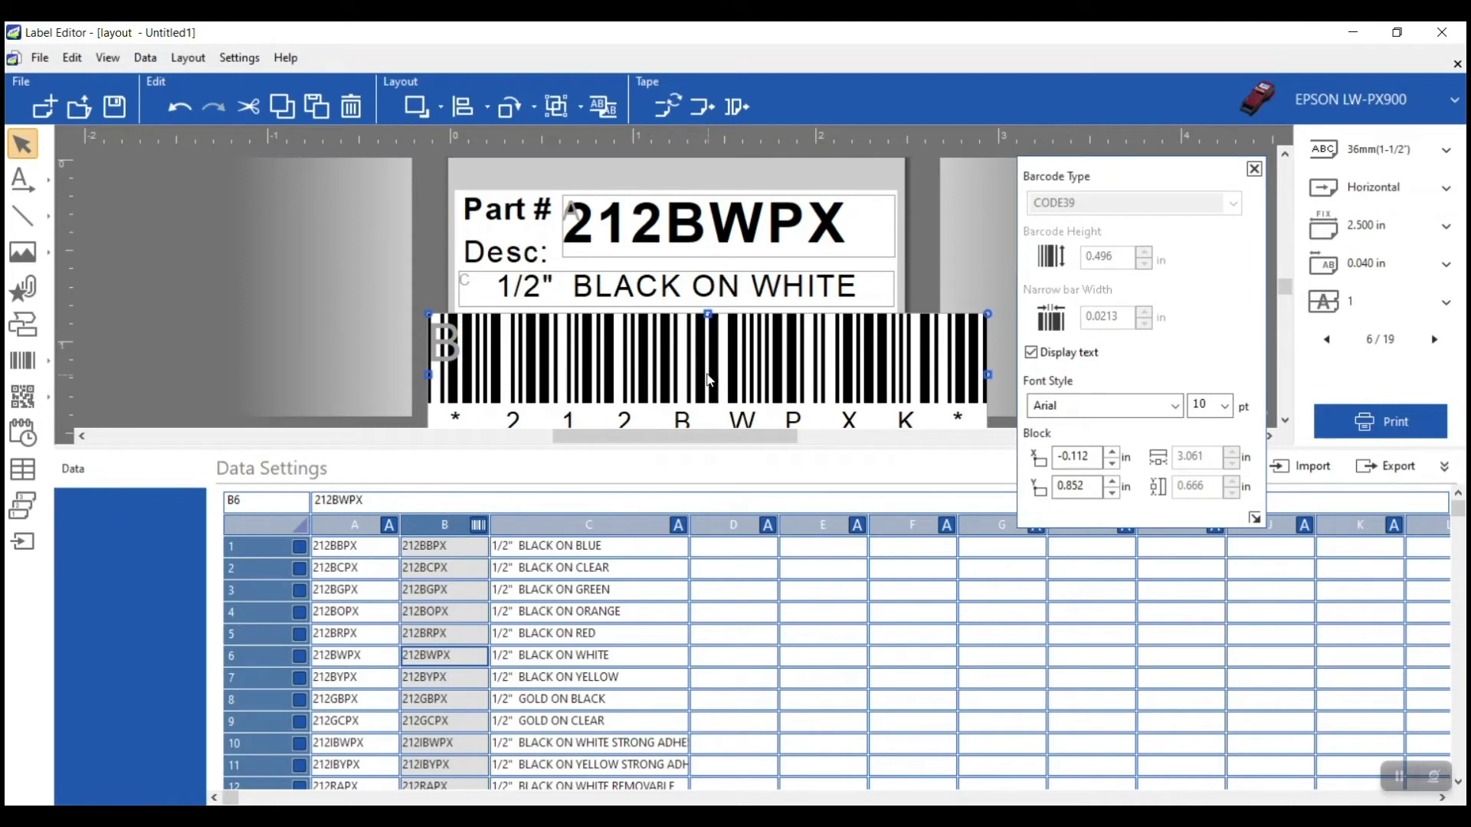
{"action": "left_click_drag", "start_coordinate": [988, 313], "coordinate": [813, 328]}
{"action": "left_click_drag", "start_coordinate": [721, 354], "coordinate": [758, 338]}
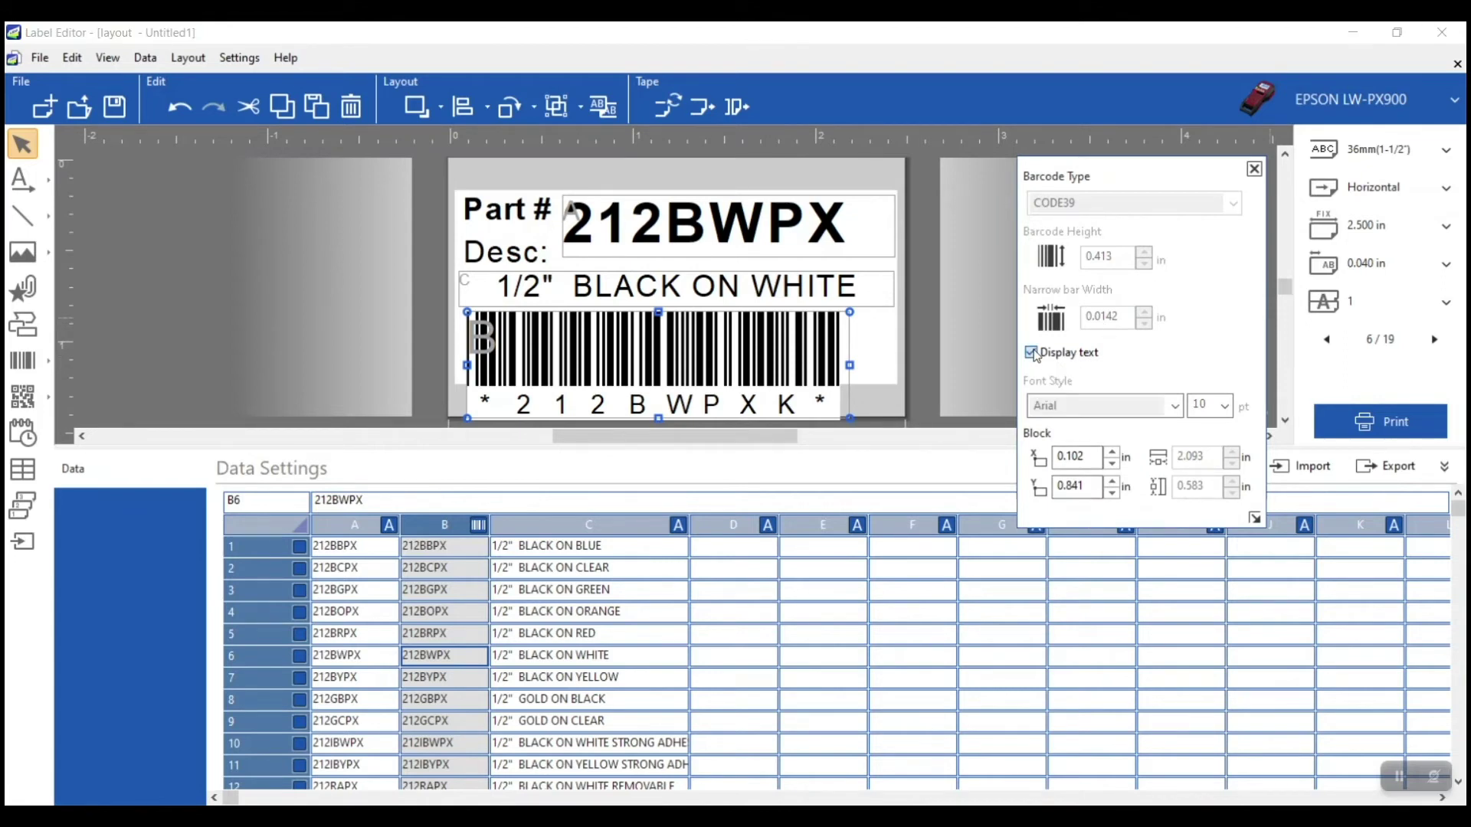
- Turn off the barcode's display text and resize the barcode to about 1.42 by 0.34 in within the label's printable area
{"action": "left_click", "coordinate": [1034, 353]}
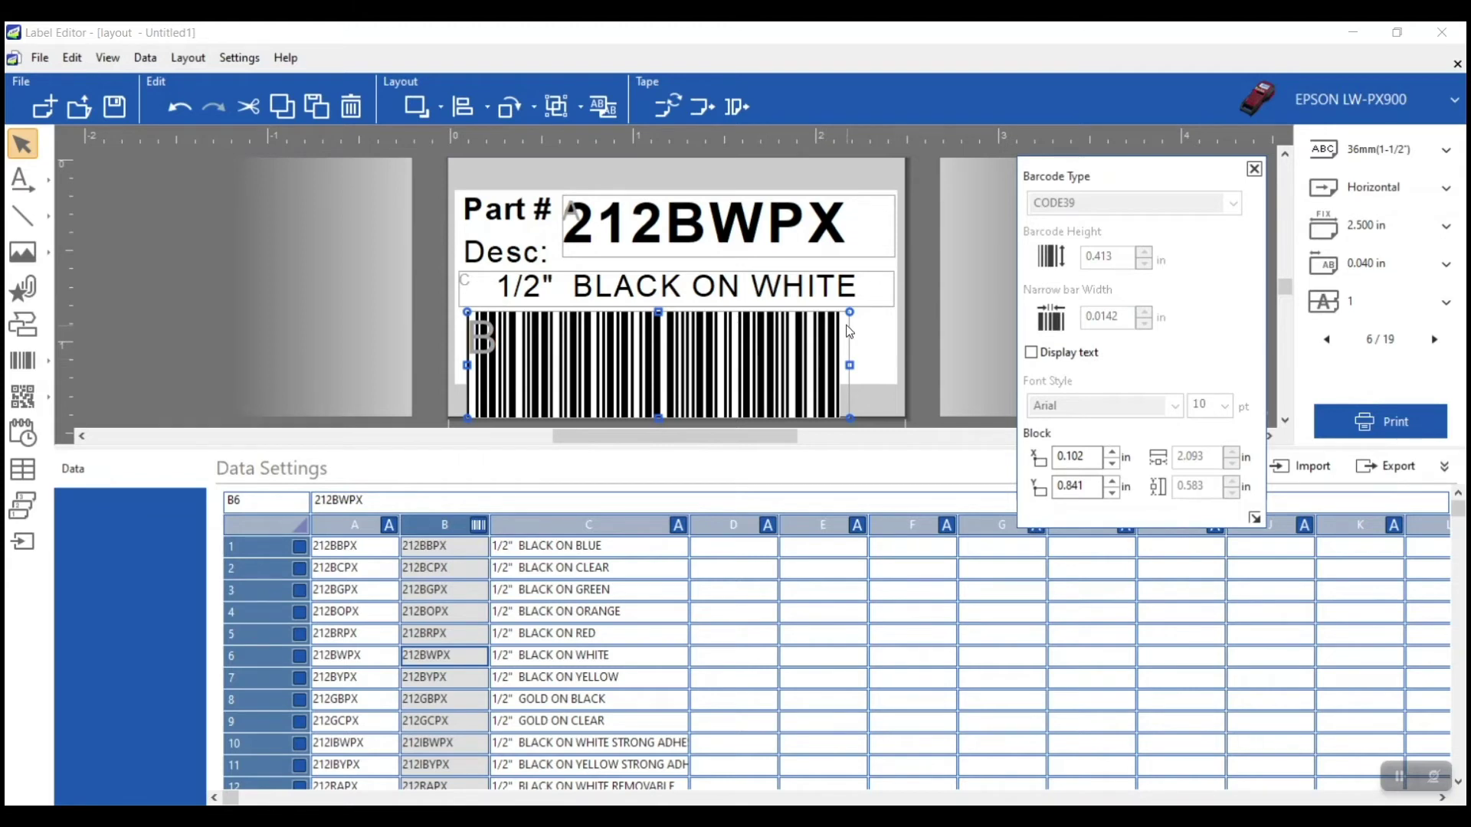
{"action": "left_click_drag", "start_coordinate": [849, 312], "coordinate": [749, 342]}
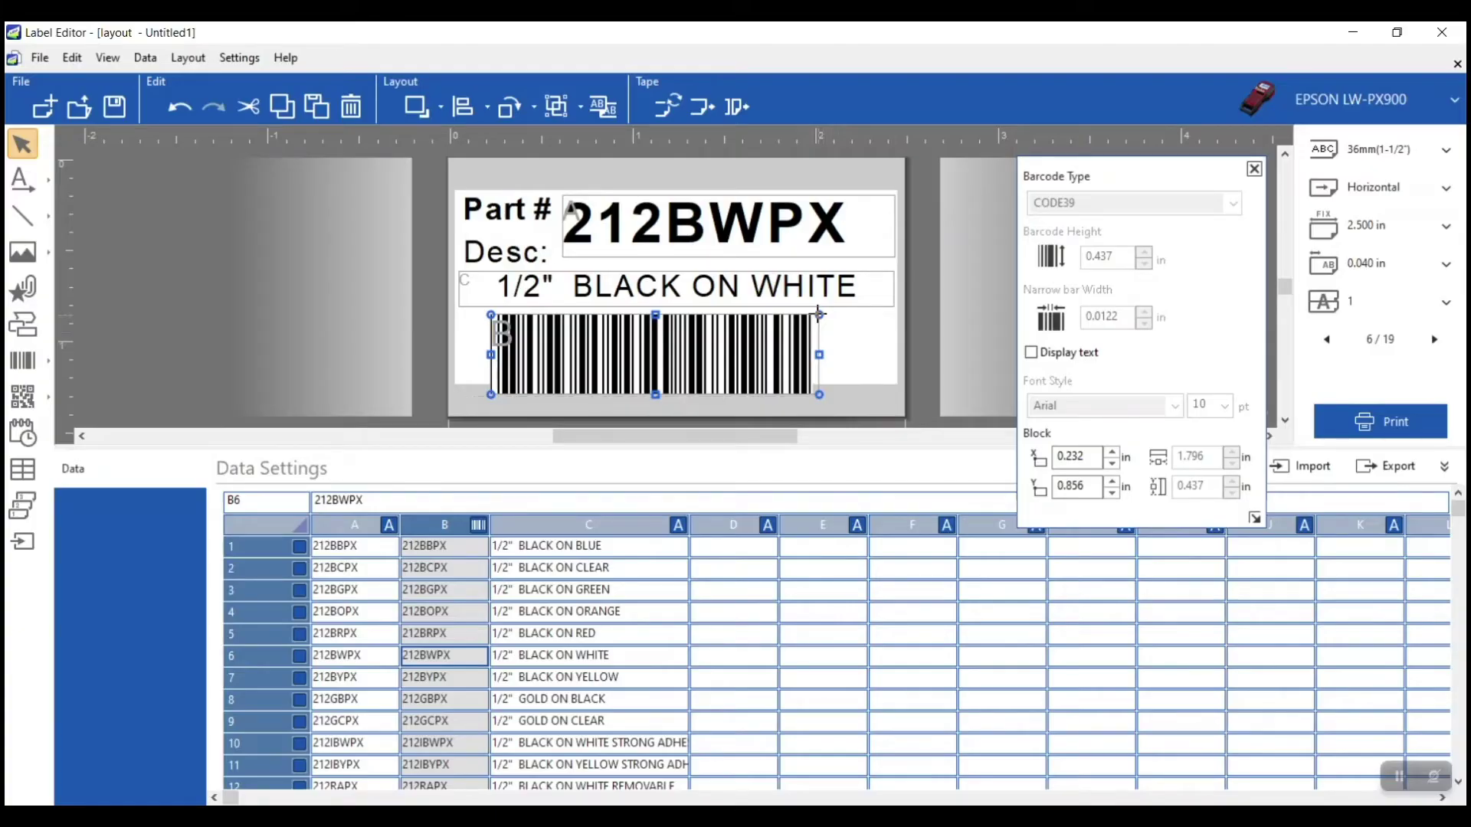
{"action": "left_click_drag", "start_coordinate": [819, 314], "coordinate": [590, 347]}
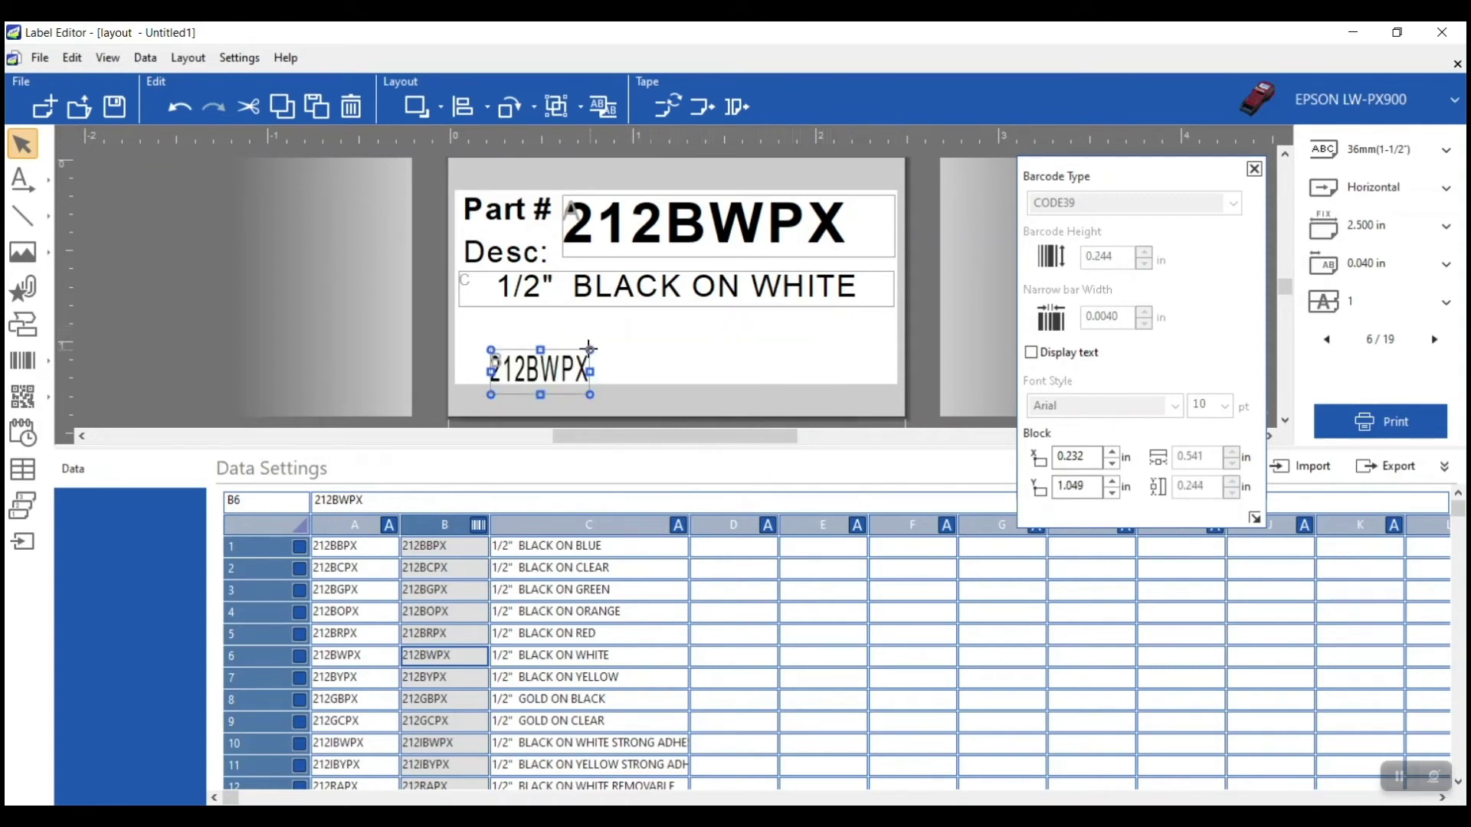
{"action": "left_click_drag", "start_coordinate": [589, 349], "coordinate": [564, 344]}
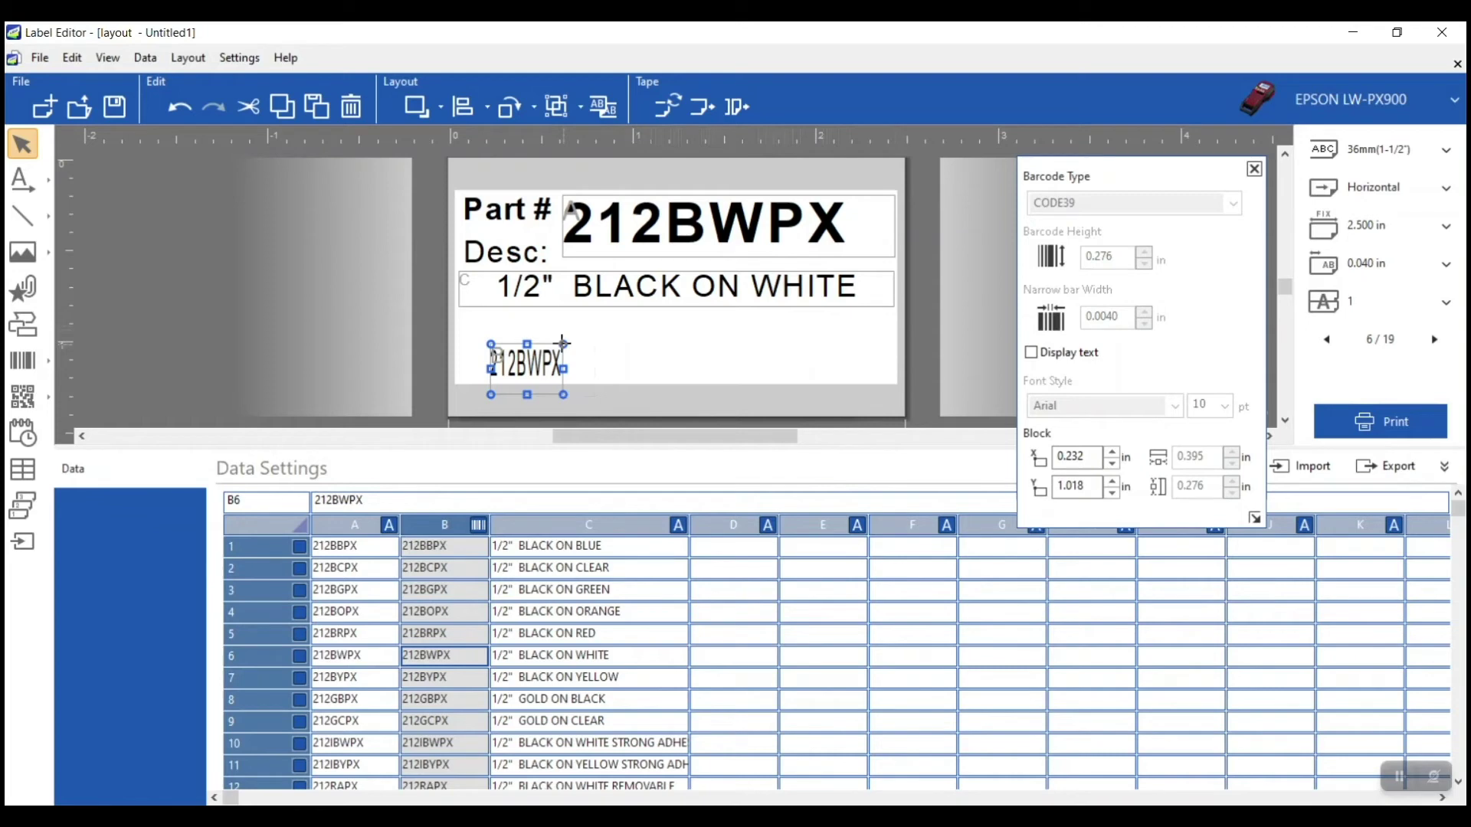
{"action": "left_click_drag", "start_coordinate": [563, 344], "coordinate": [769, 320]}
{"action": "left_click_drag", "start_coordinate": [671, 351], "coordinate": [690, 344]}
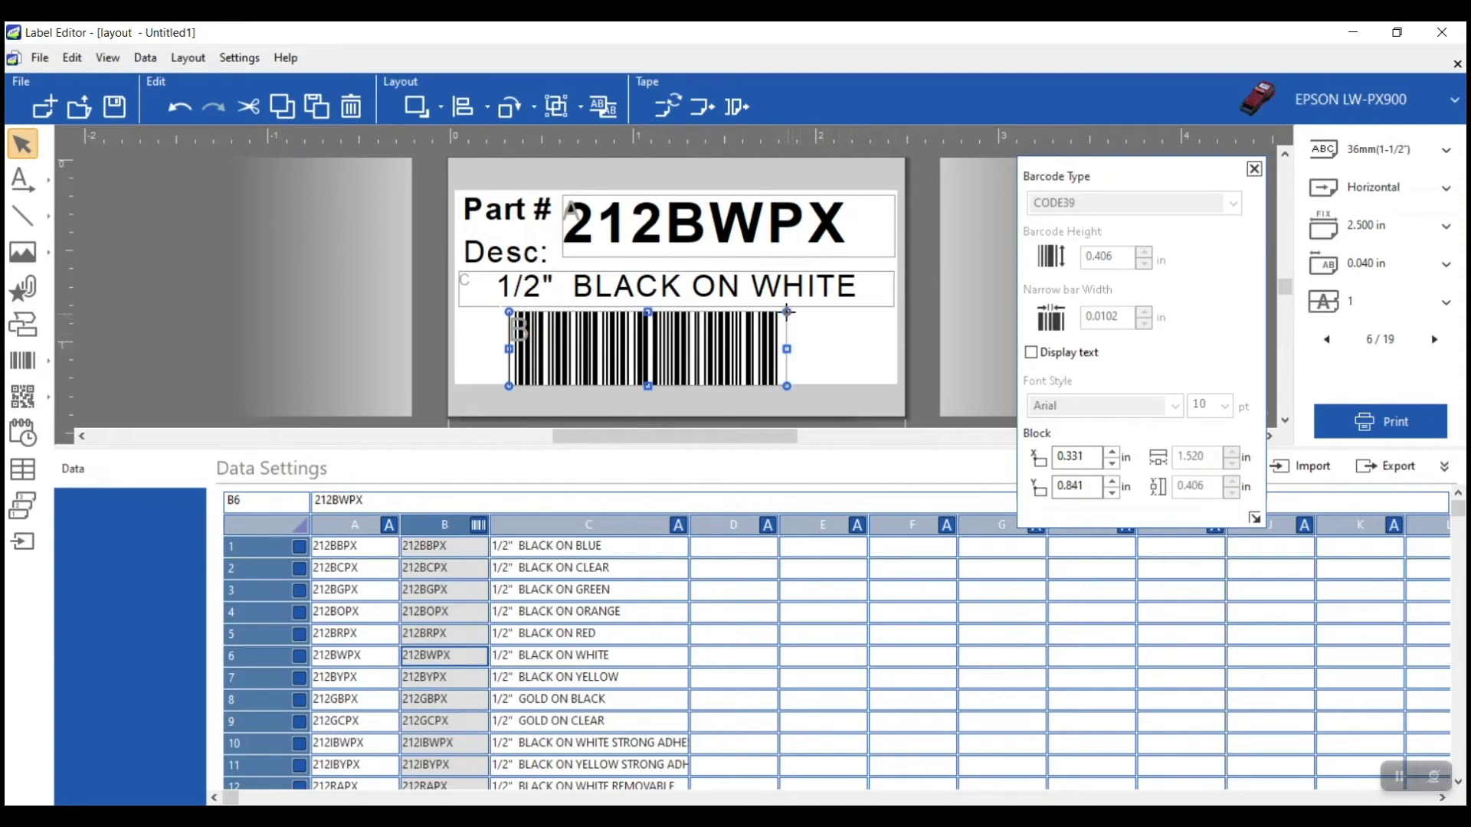
{"action": "left_click_drag", "start_coordinate": [787, 311], "coordinate": [725, 353]}
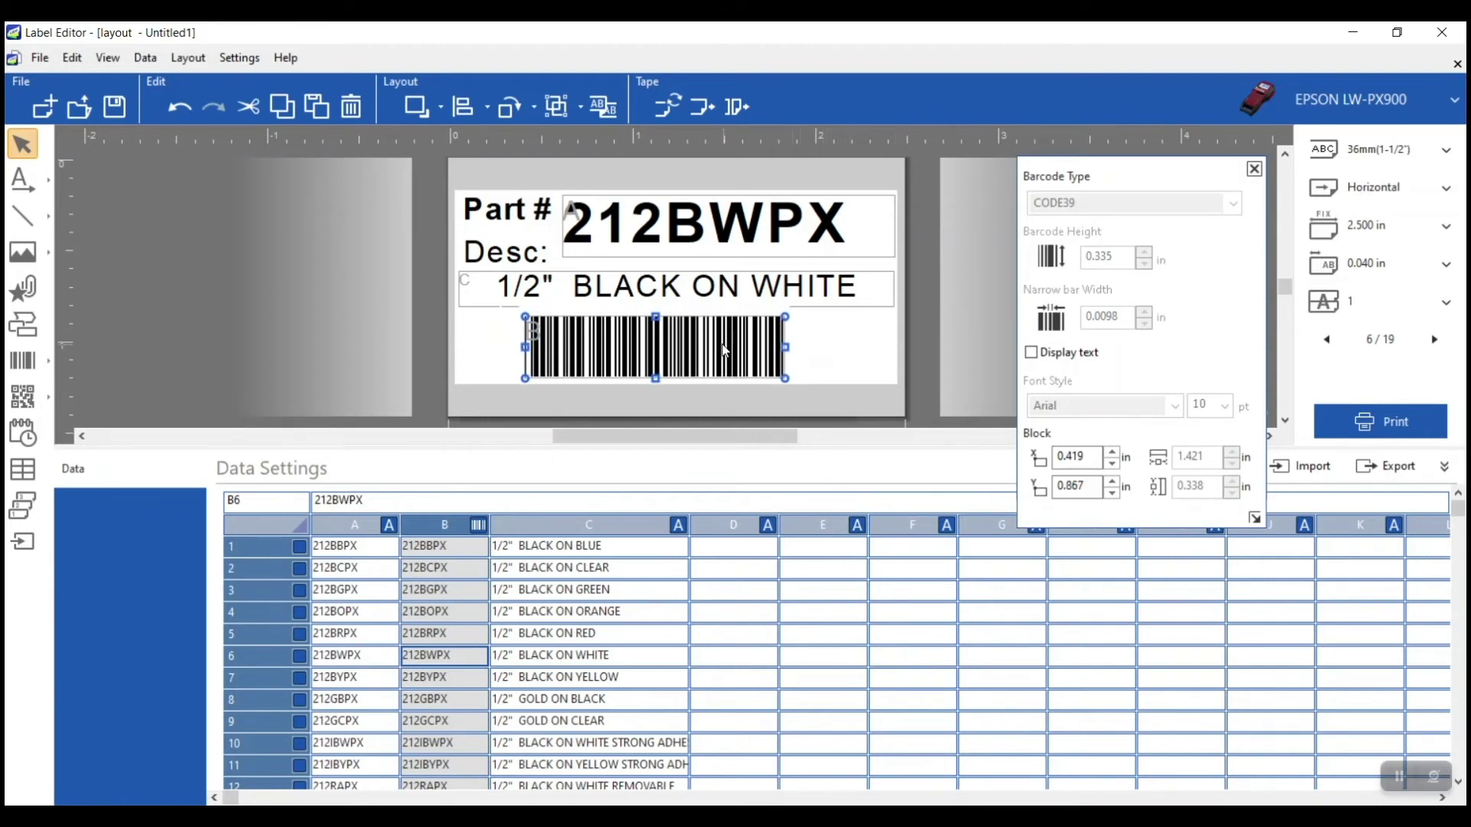
- Align the barcode to the middle of the label's length with the Center Vertically option
{"action": "left_click", "coordinate": [466, 370]}
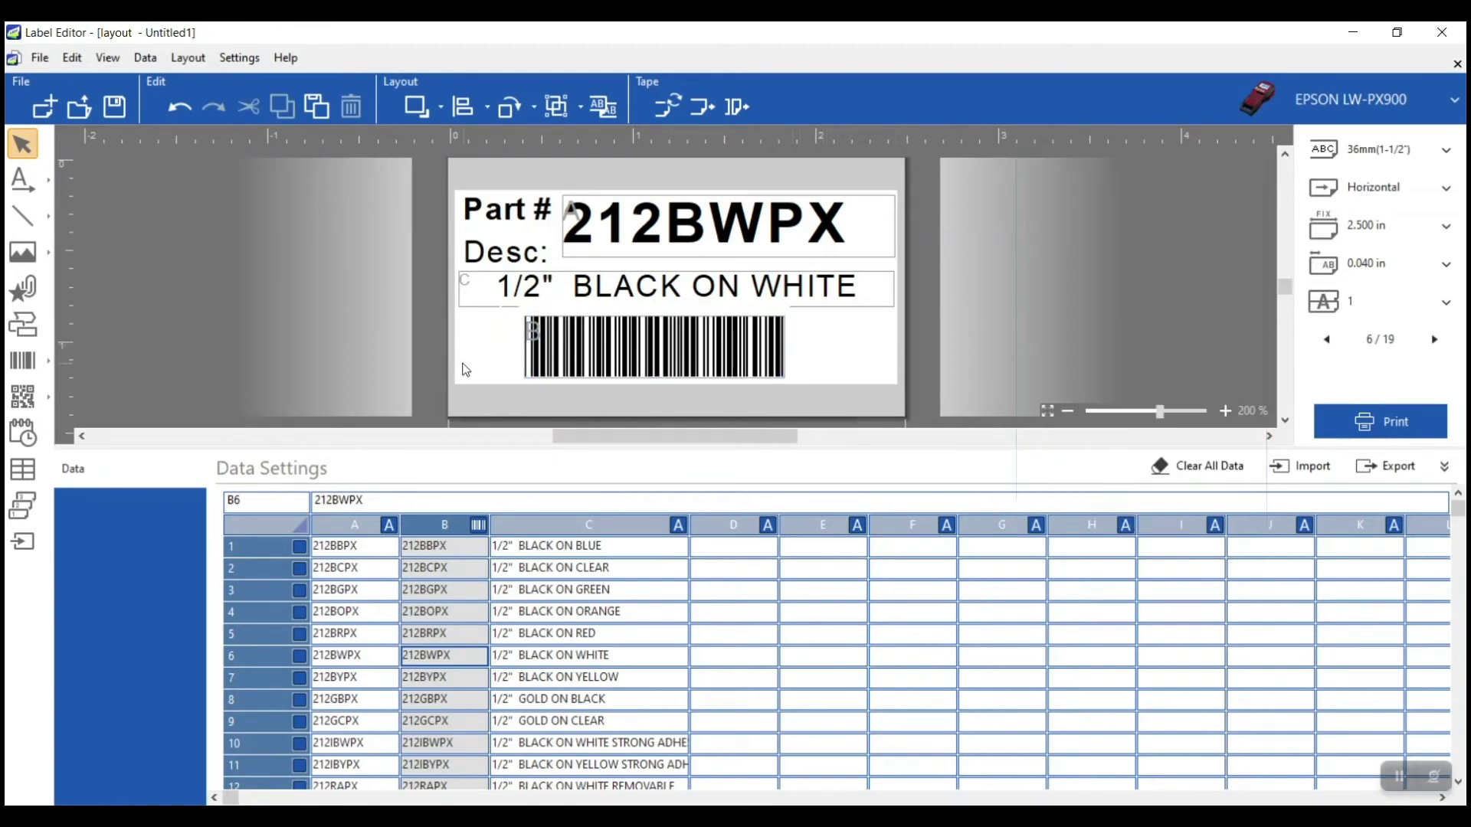
{"action": "left_click", "coordinate": [646, 374]}
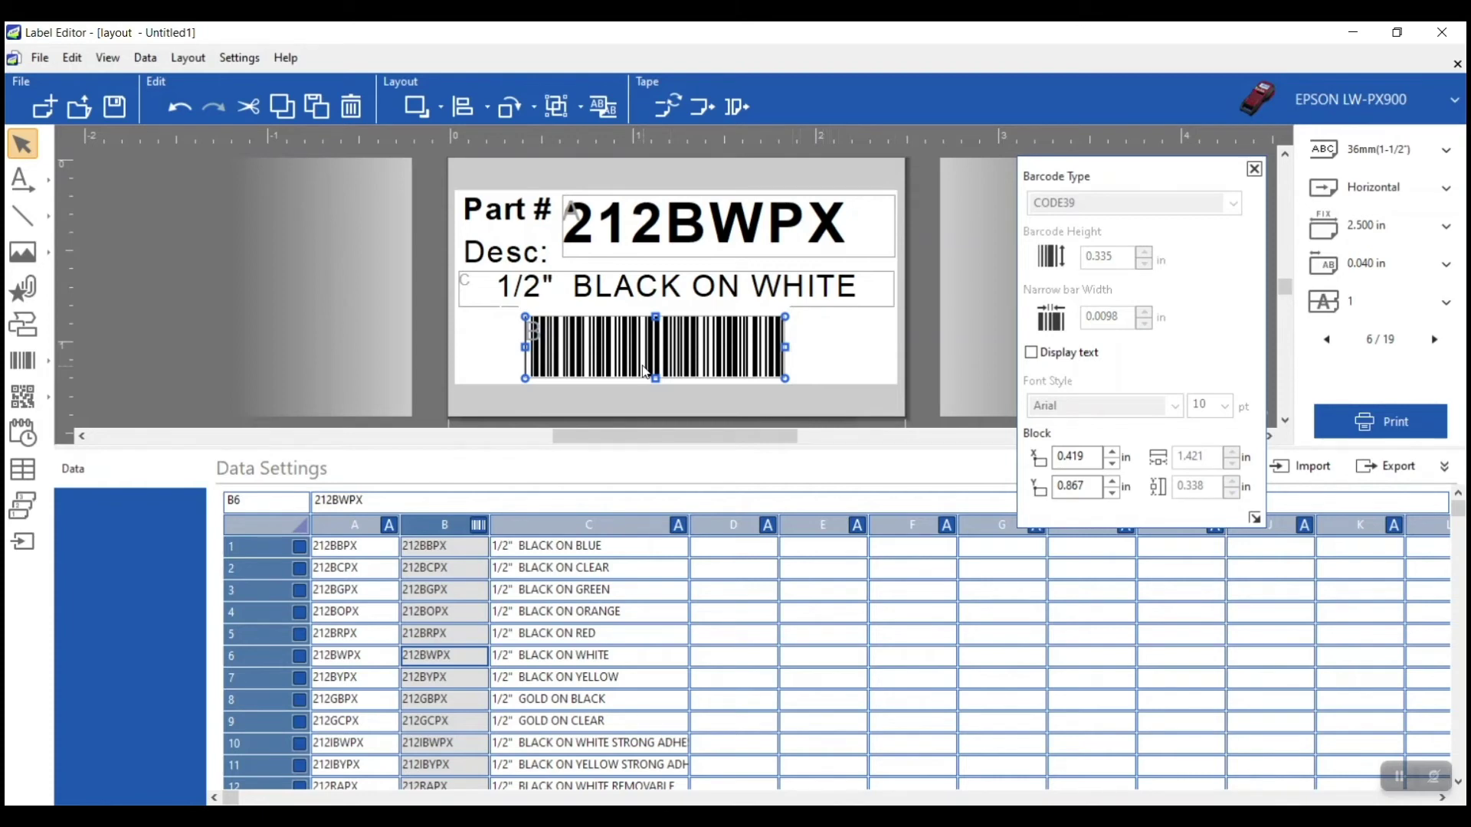
{"action": "left_click", "coordinate": [469, 112]}
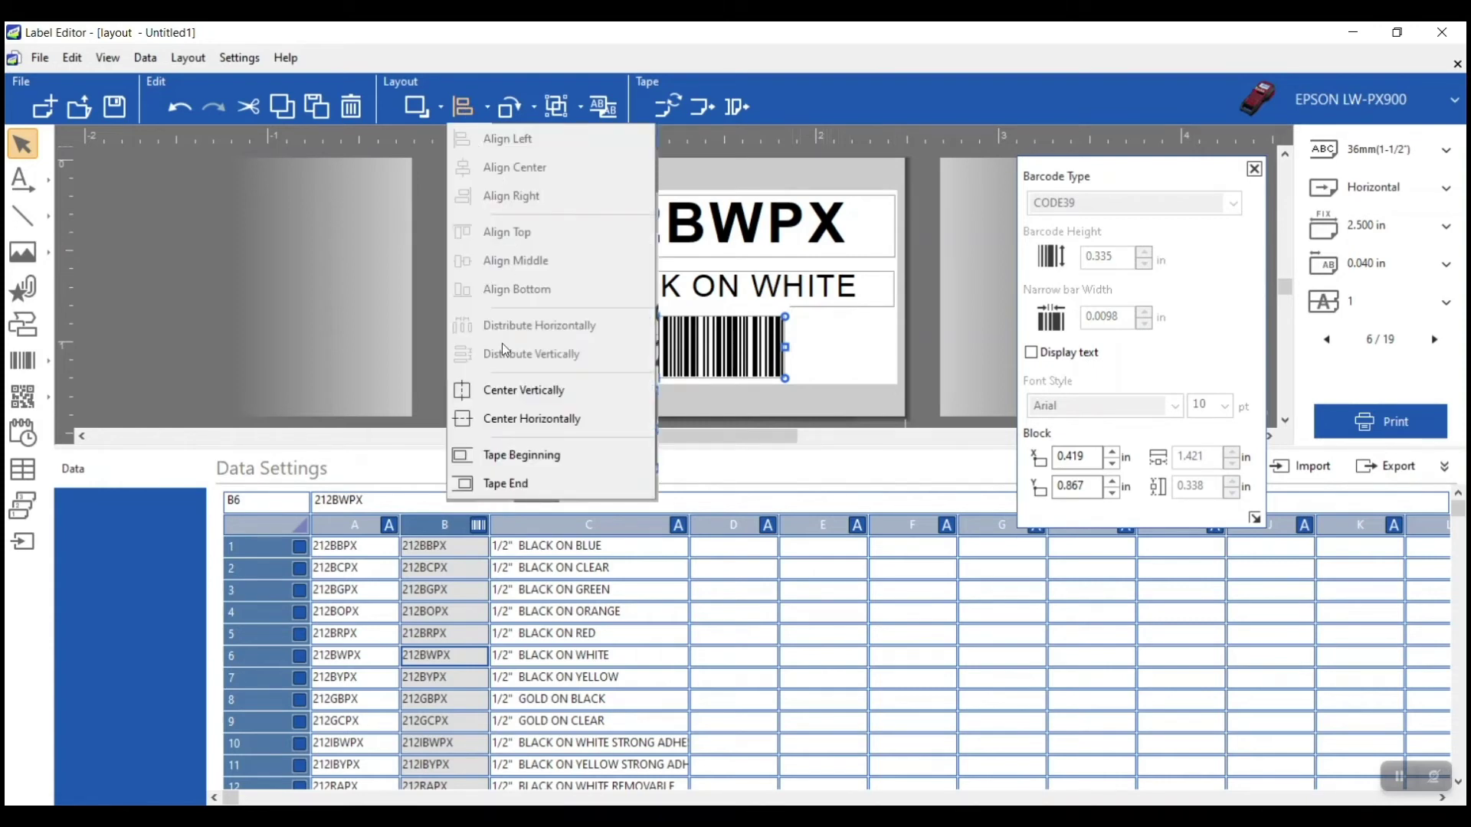
{"action": "left_click", "coordinate": [511, 393]}
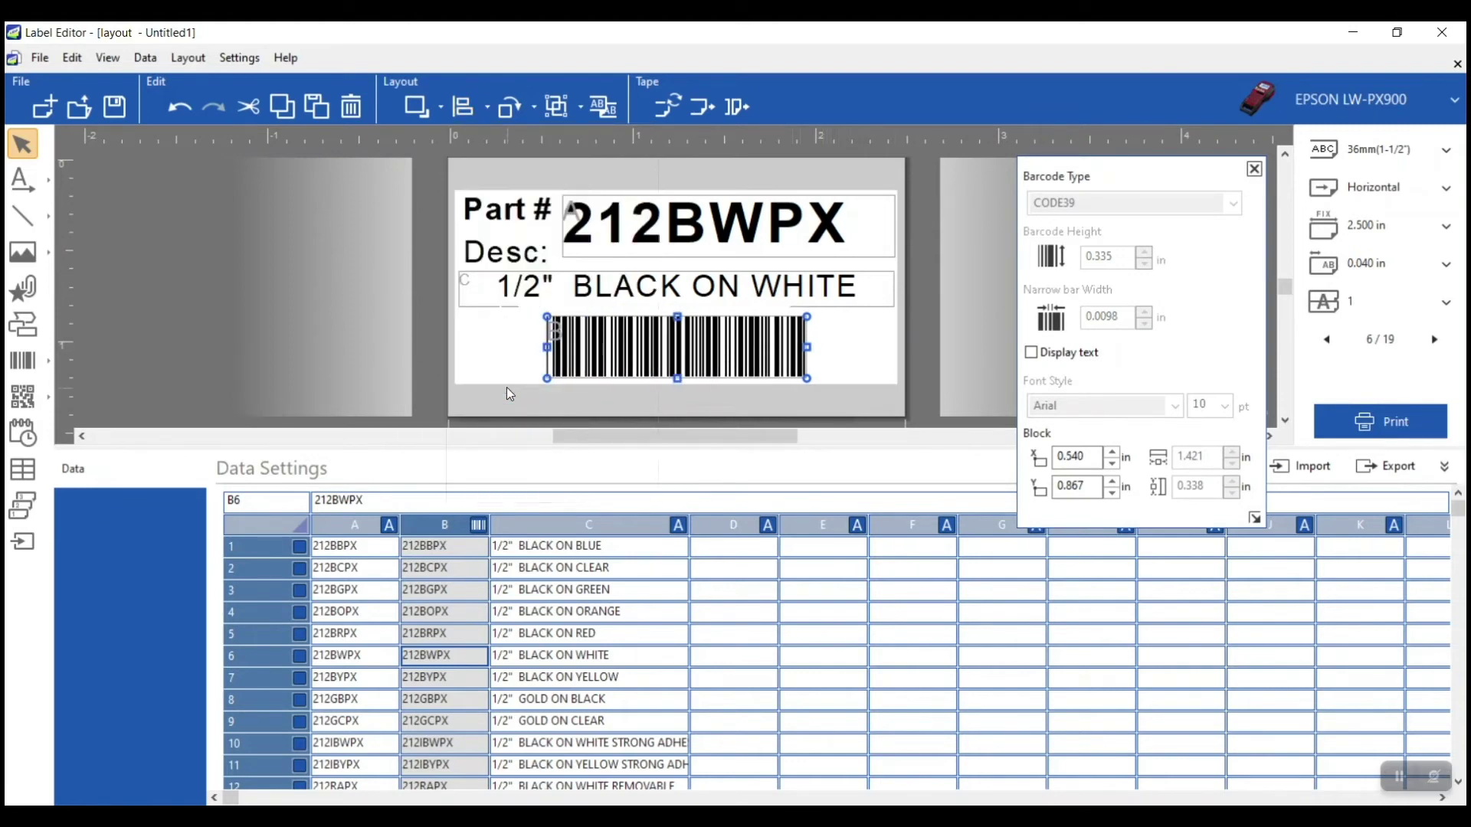
{"action": "left_click", "coordinate": [466, 409]}
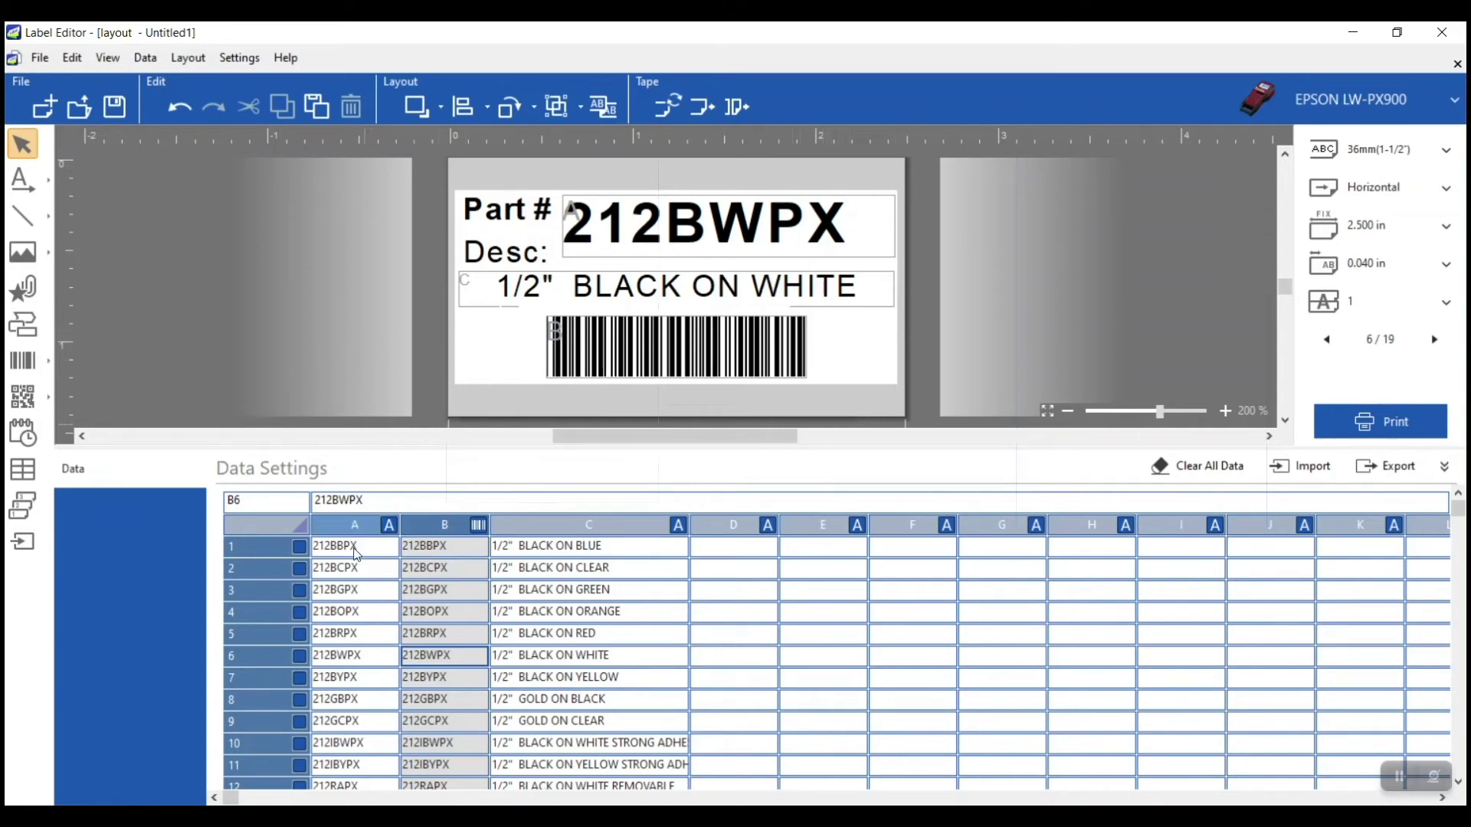
- Preview the label with the data from rows 2, 5, 8 and 10 of the part list
{"action": "left_click", "coordinate": [357, 573]}
{"action": "left_click", "coordinate": [357, 639]}
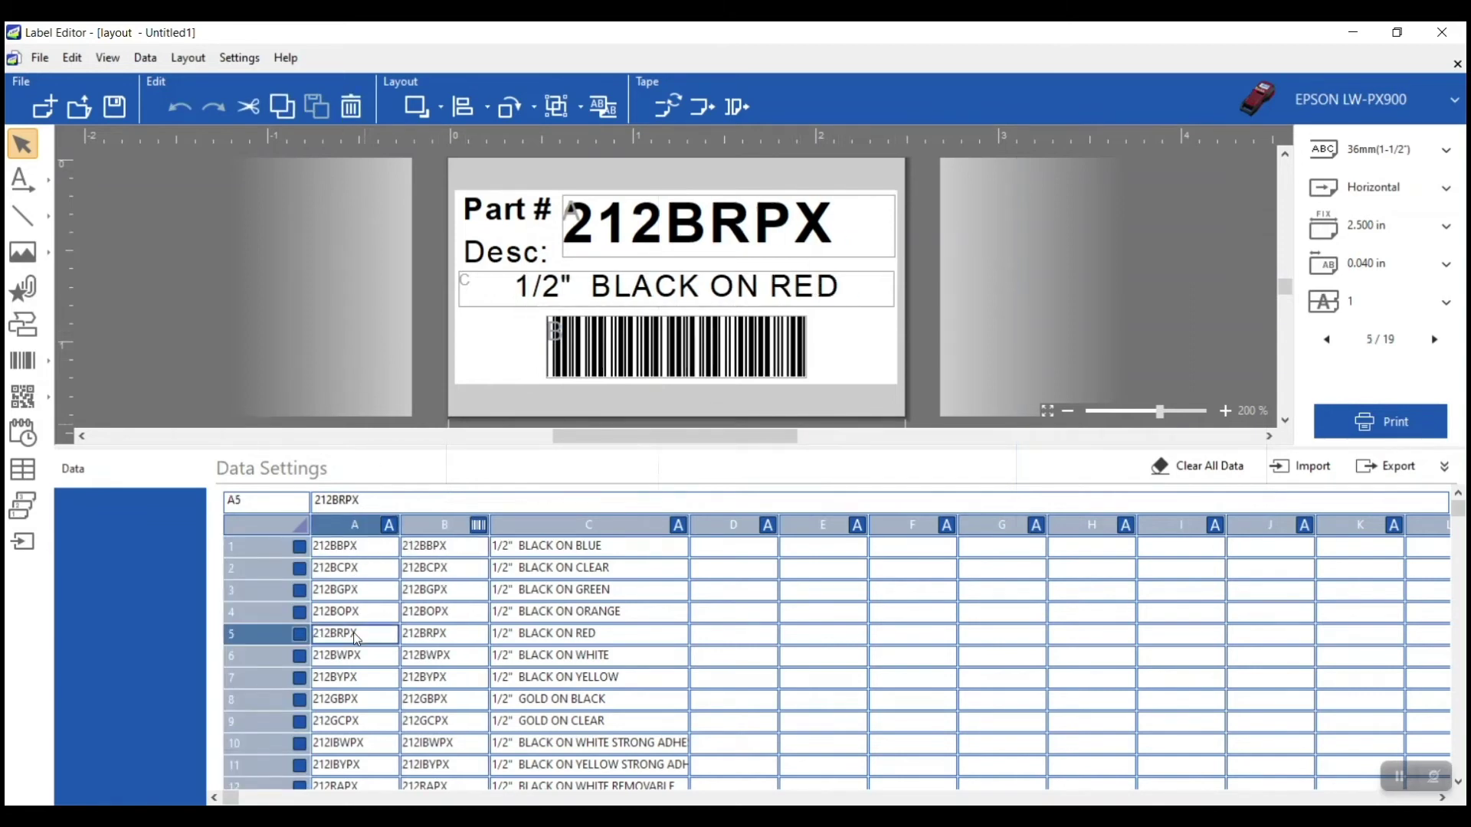
{"action": "left_click", "coordinate": [368, 699]}
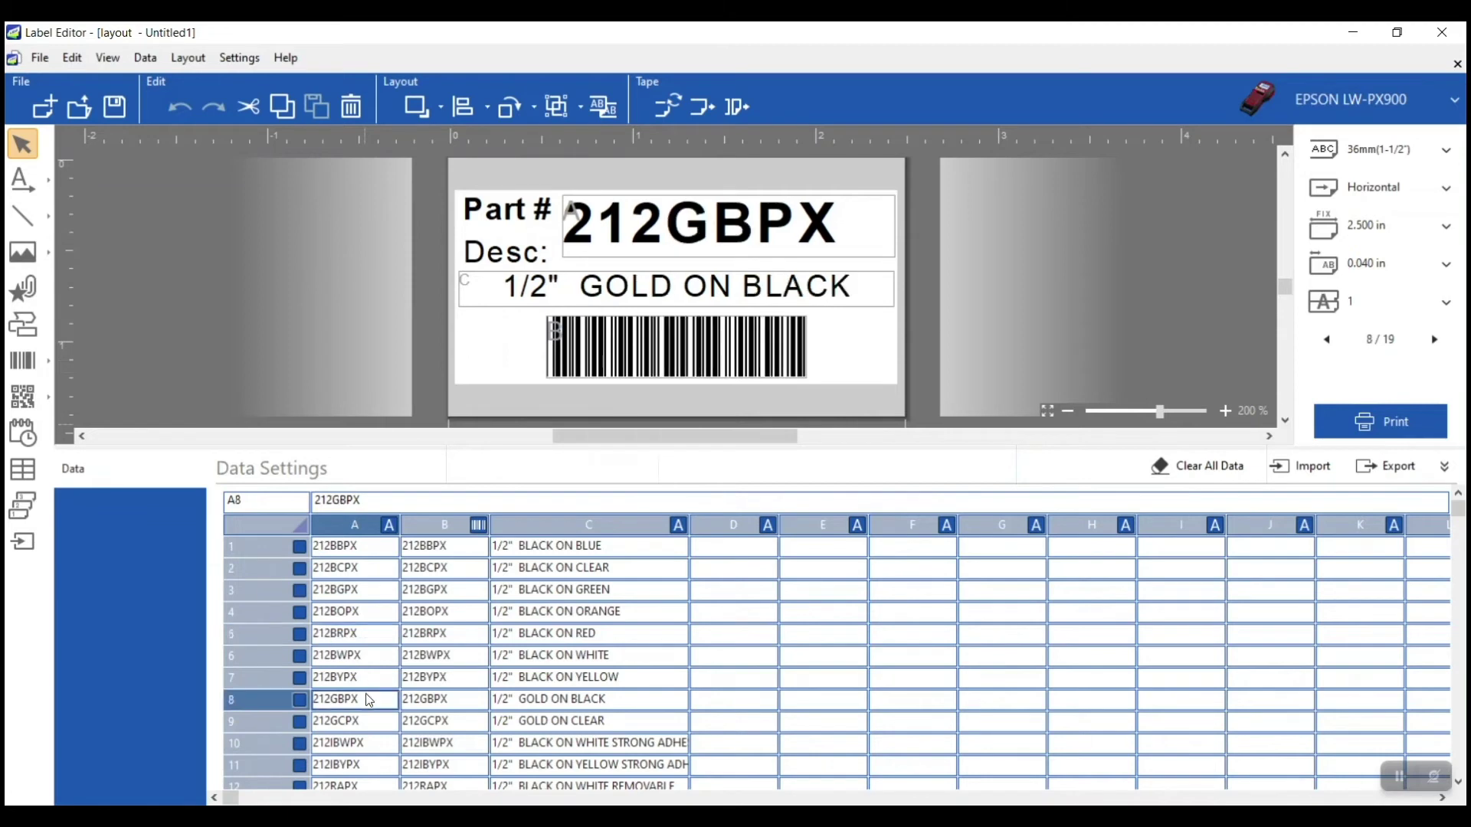
{"action": "left_click", "coordinate": [365, 748]}
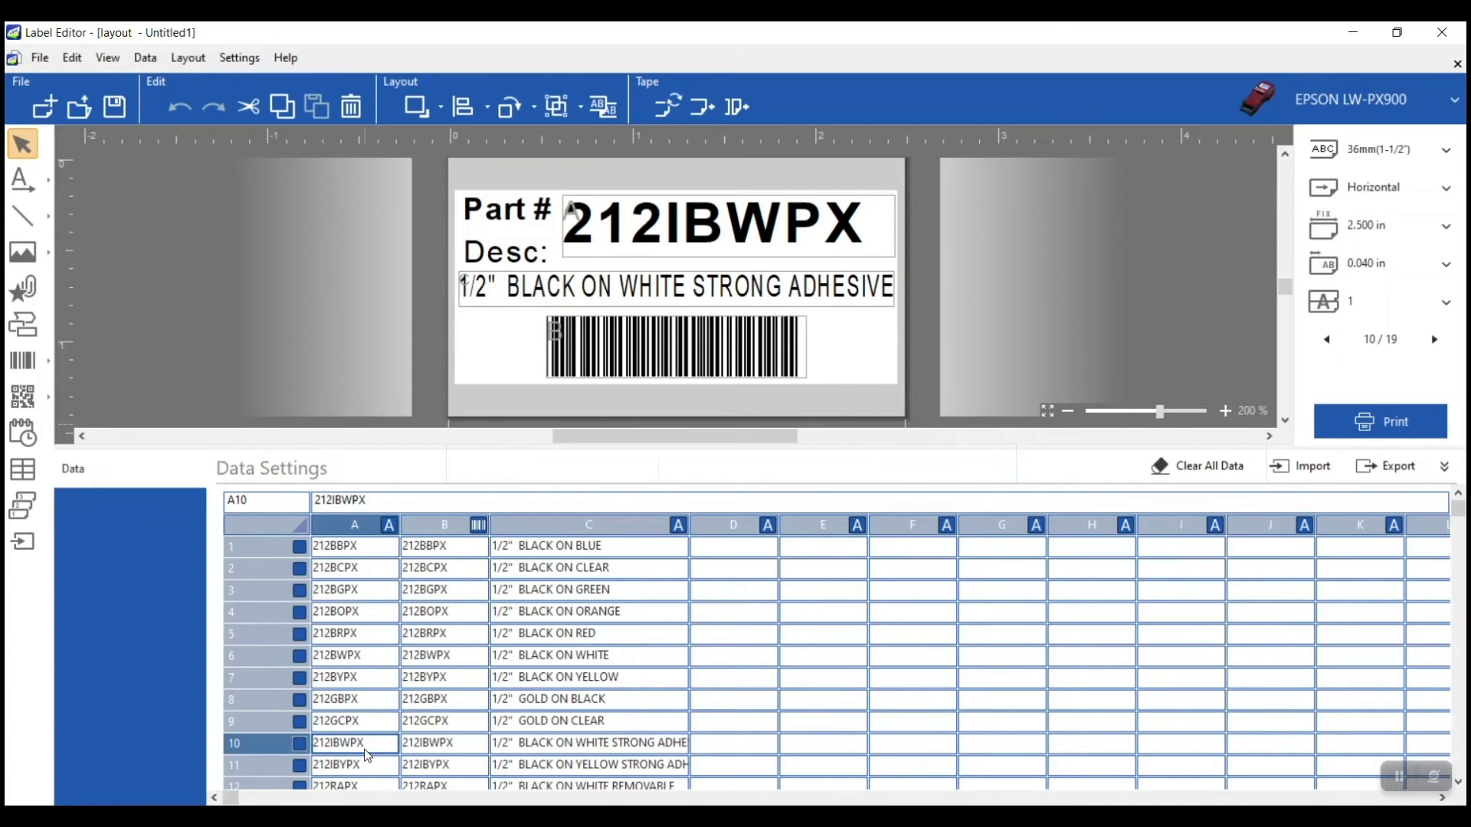
- Page back through the label previews to record 3, and return forward to record 6
{"action": "left_click", "coordinate": [1323, 345]}
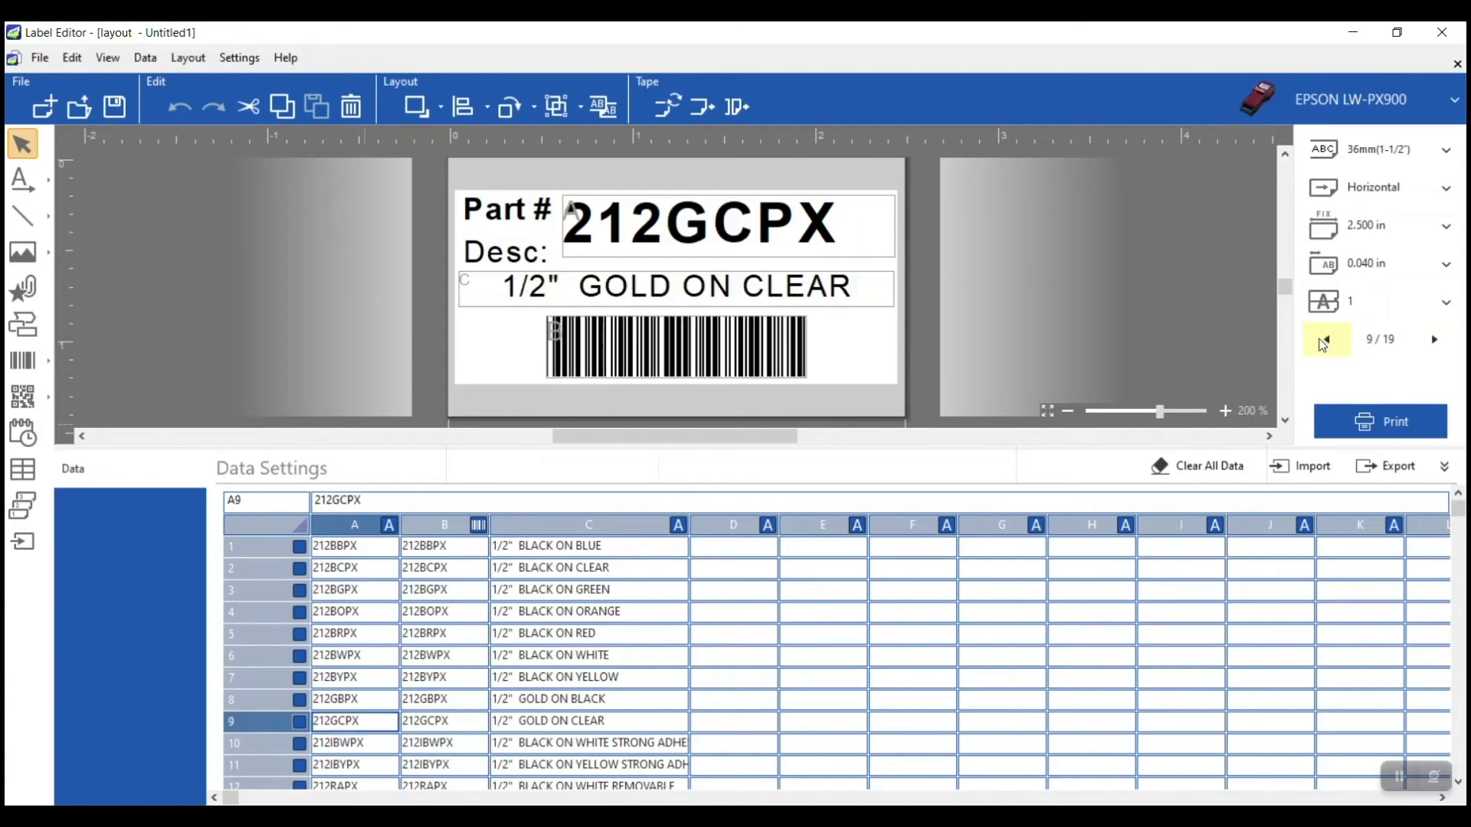
{"action": "left_click", "coordinate": [1323, 345]}
{"action": "left_click", "coordinate": [1323, 345]}
{"action": "left_click", "coordinate": [1323, 345]}
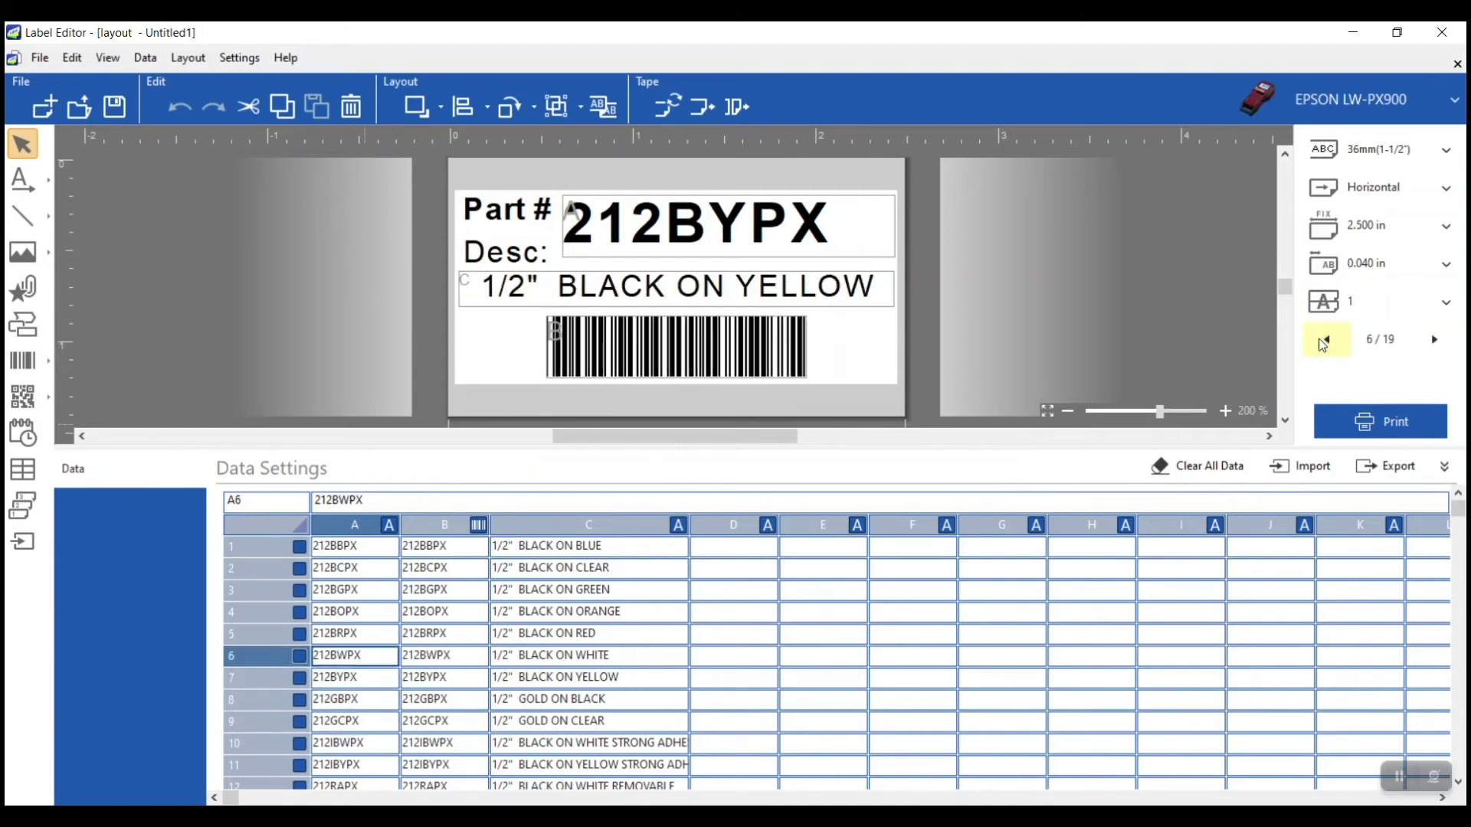
{"action": "left_click", "coordinate": [1324, 345]}
{"action": "left_click", "coordinate": [1323, 344]}
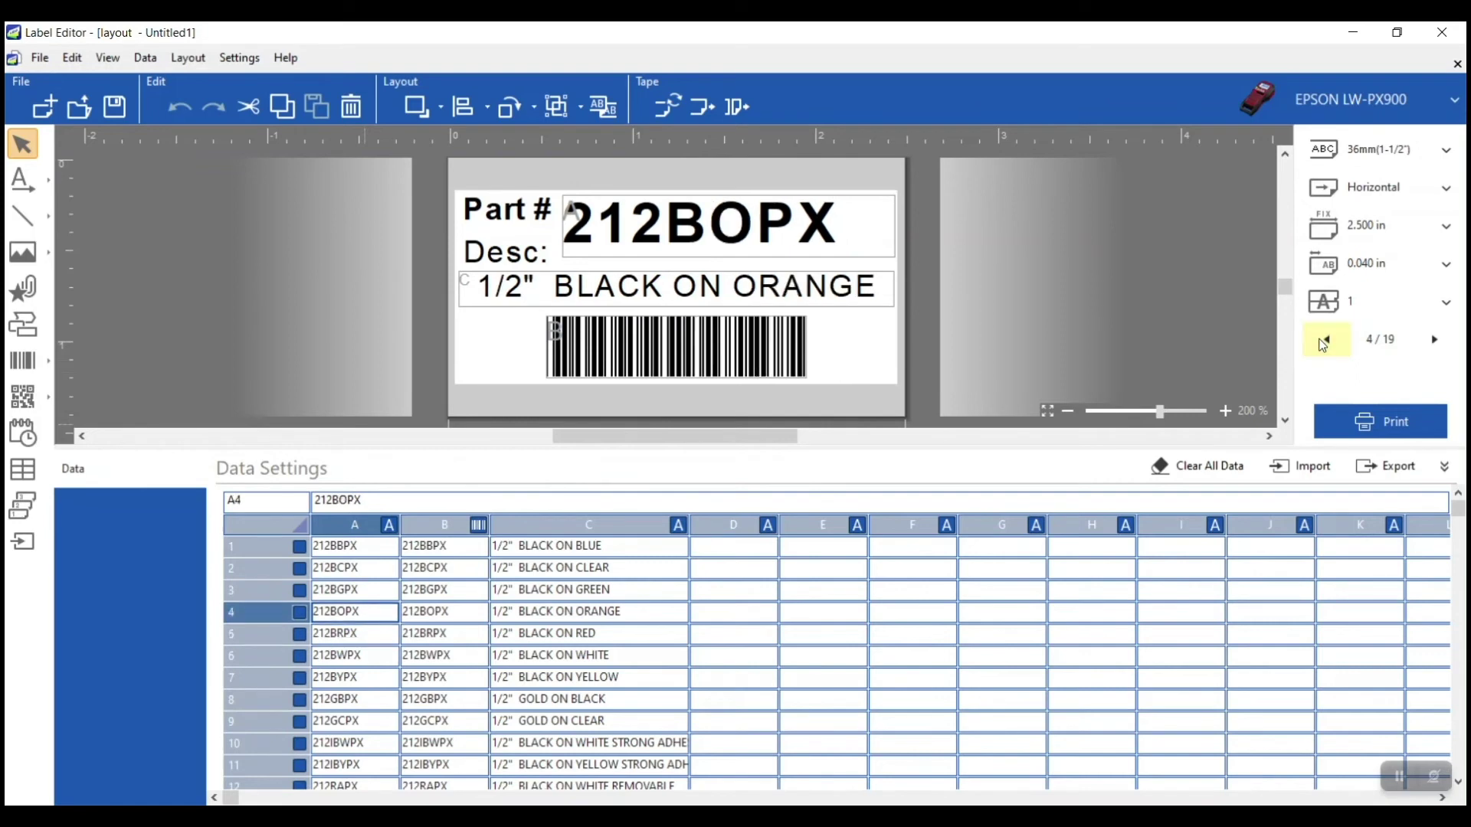
{"action": "left_click", "coordinate": [1324, 345]}
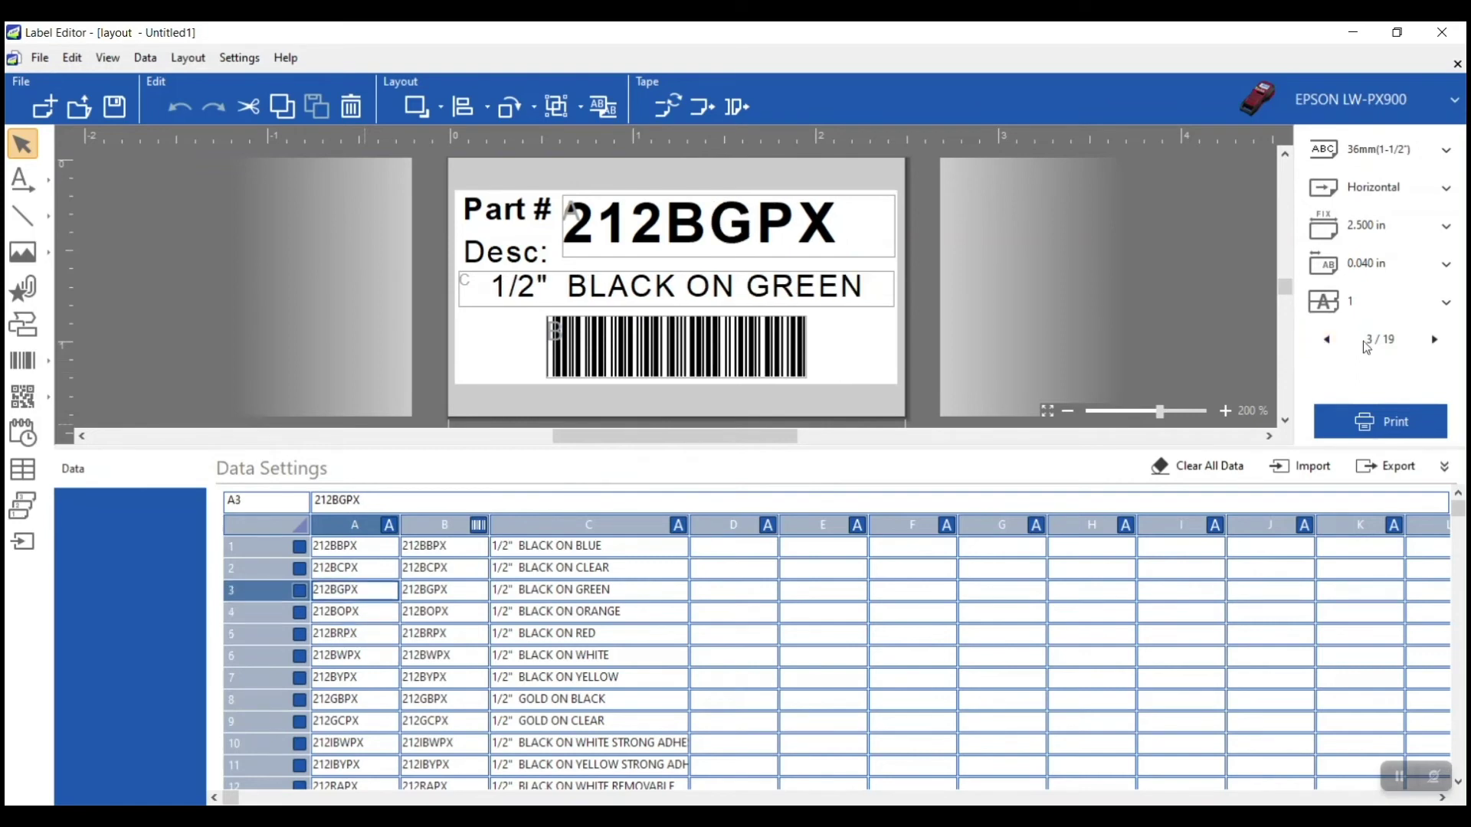
{"action": "left_click", "coordinate": [1423, 345]}
{"action": "left_click", "coordinate": [1423, 345]}
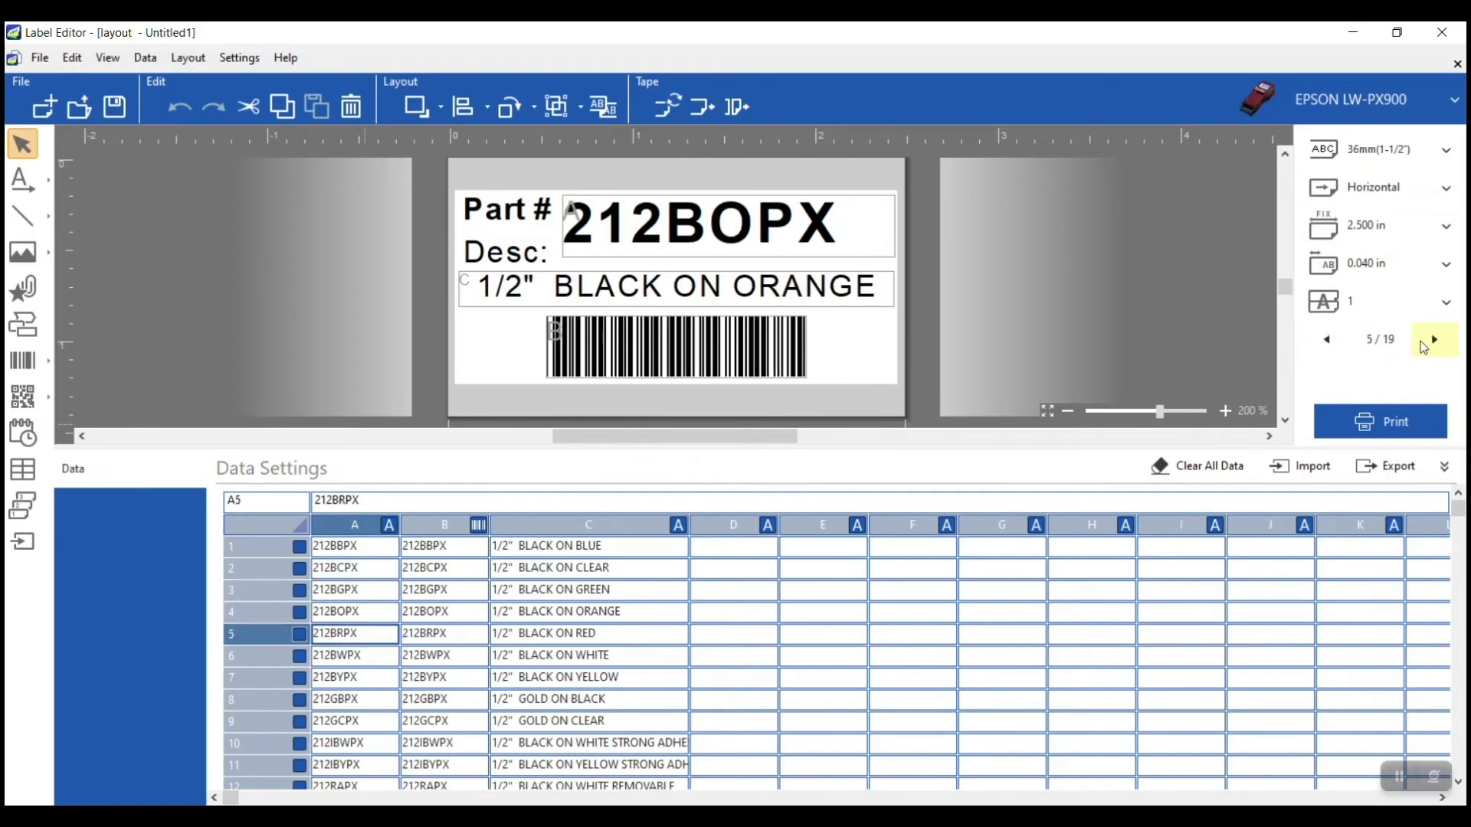
{"action": "left_click", "coordinate": [1423, 345]}
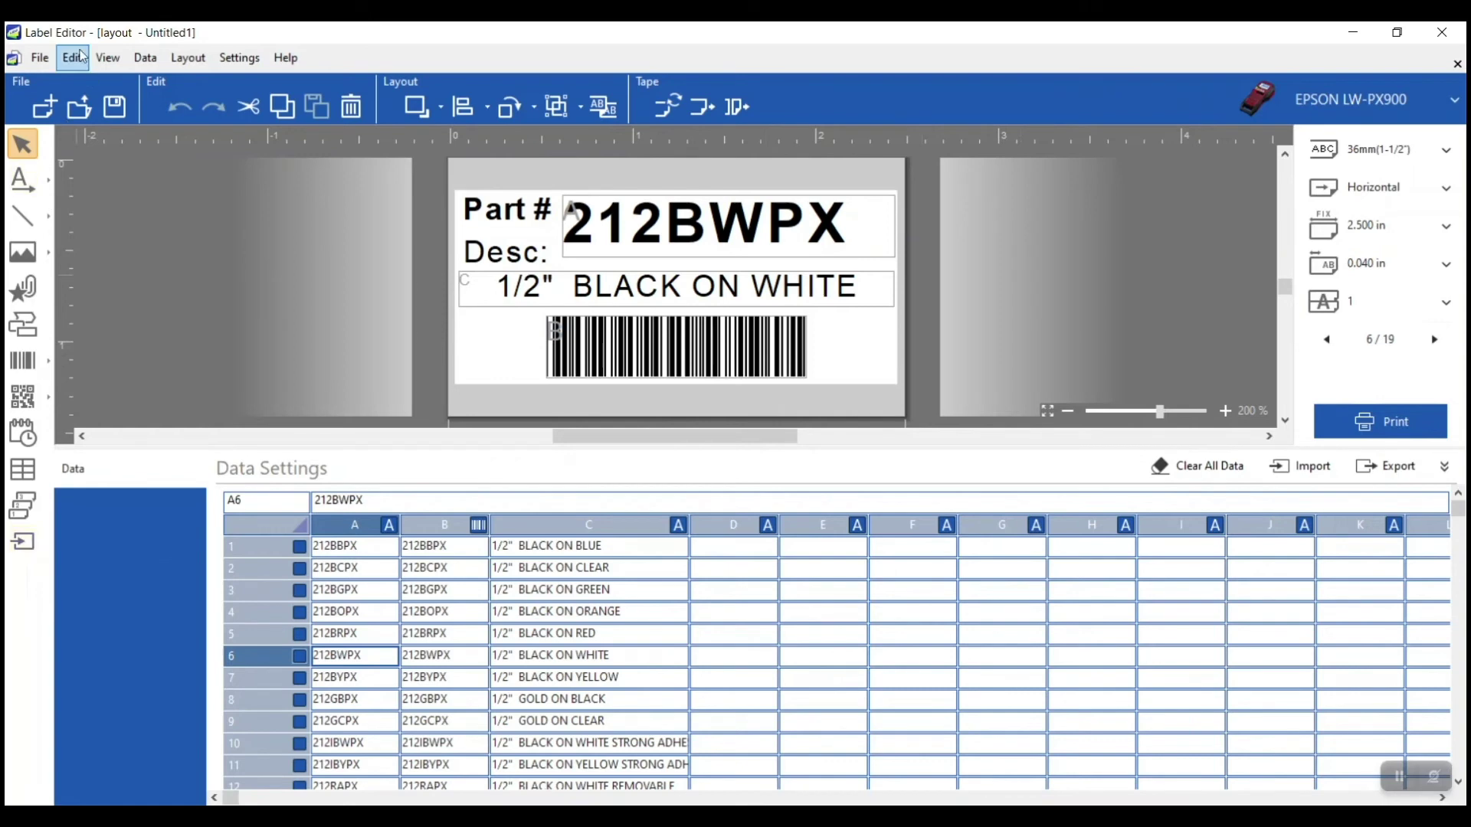
{"action": "left_click", "coordinate": [48, 55]}
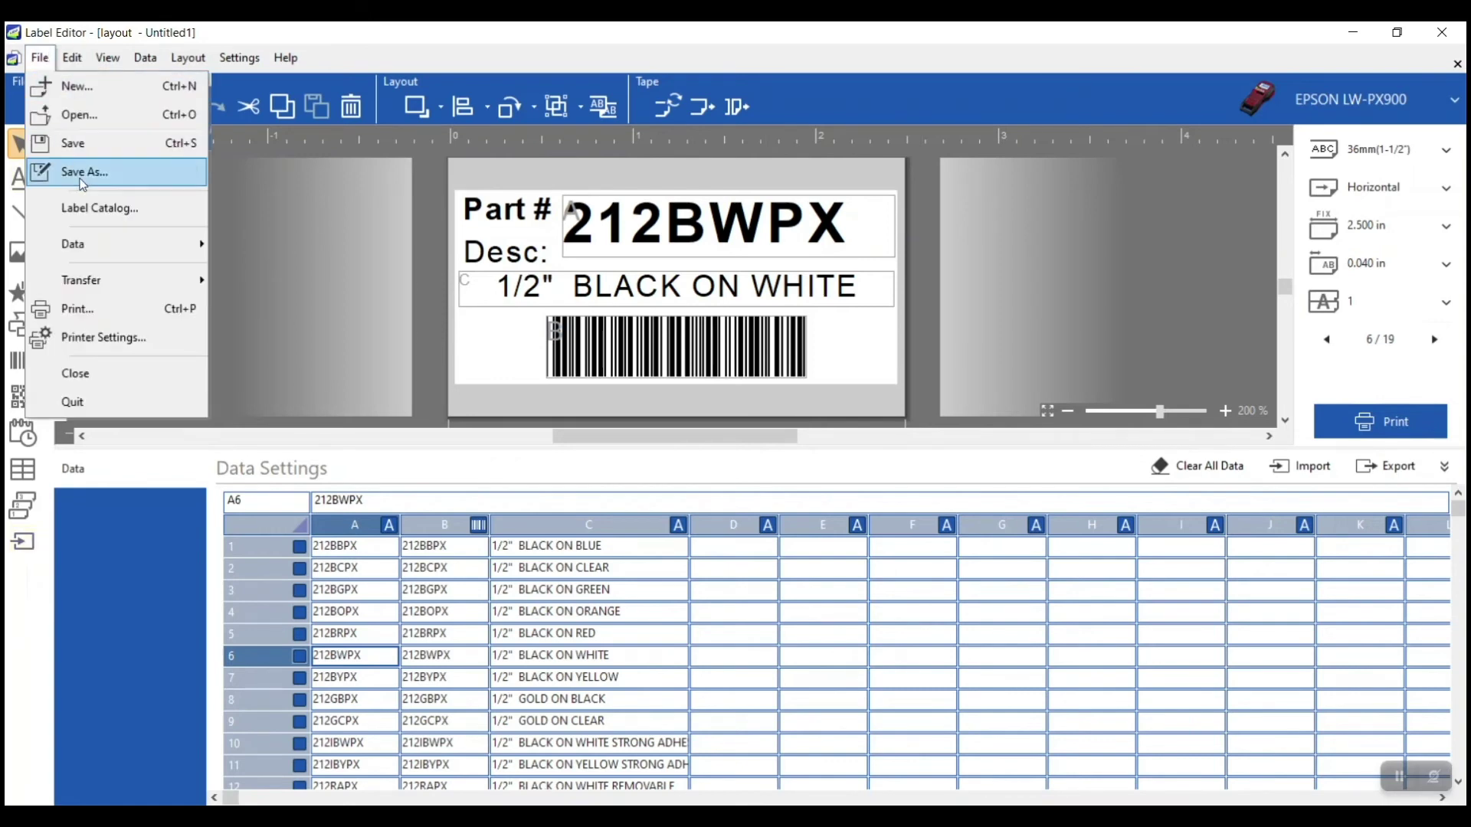
{"action": "mouse_move", "coordinate": [103, 257]}
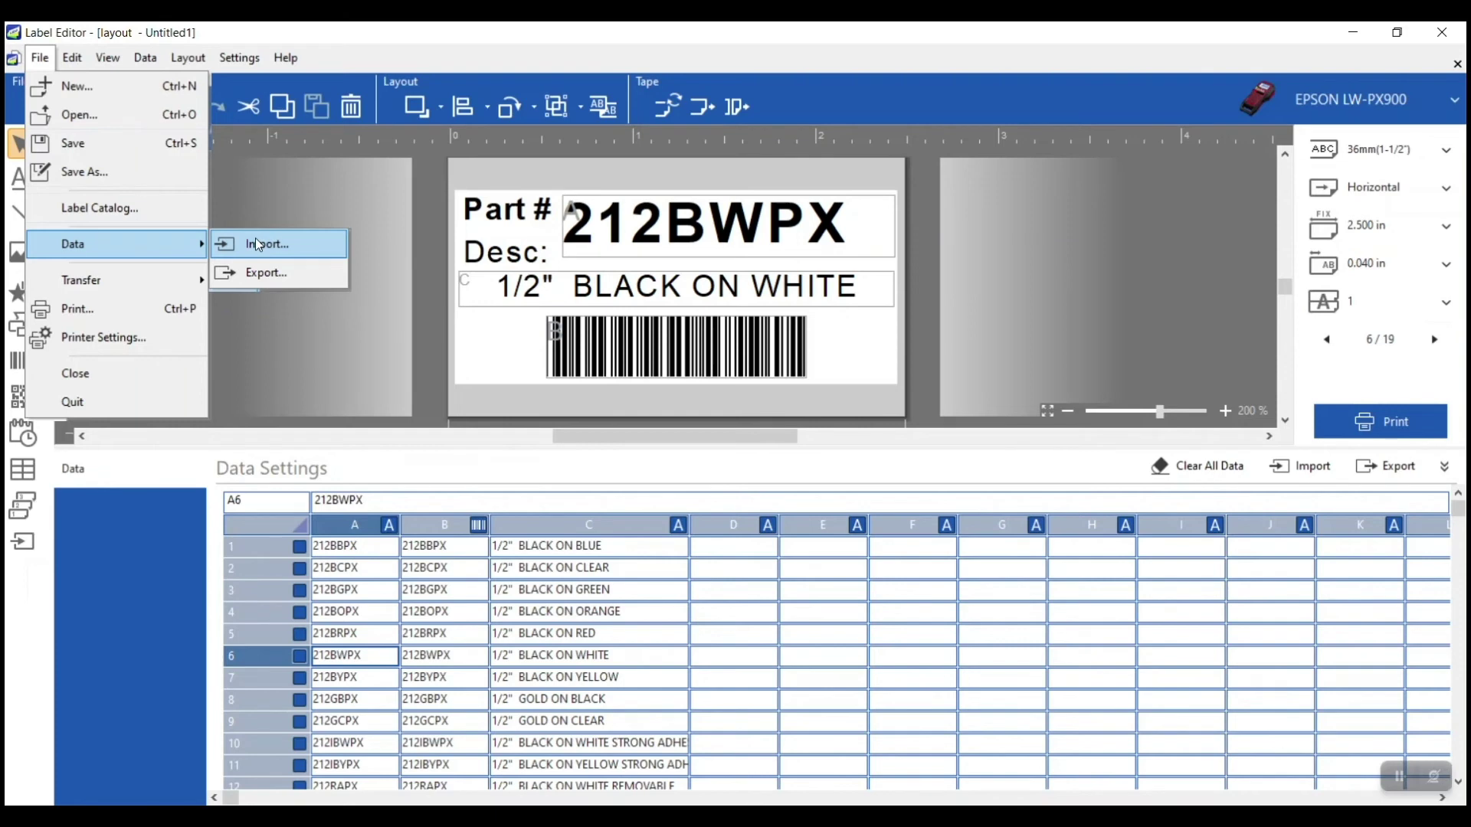
{"action": "key", "text": "Escape"}
{"action": "key", "text": "Escape"}
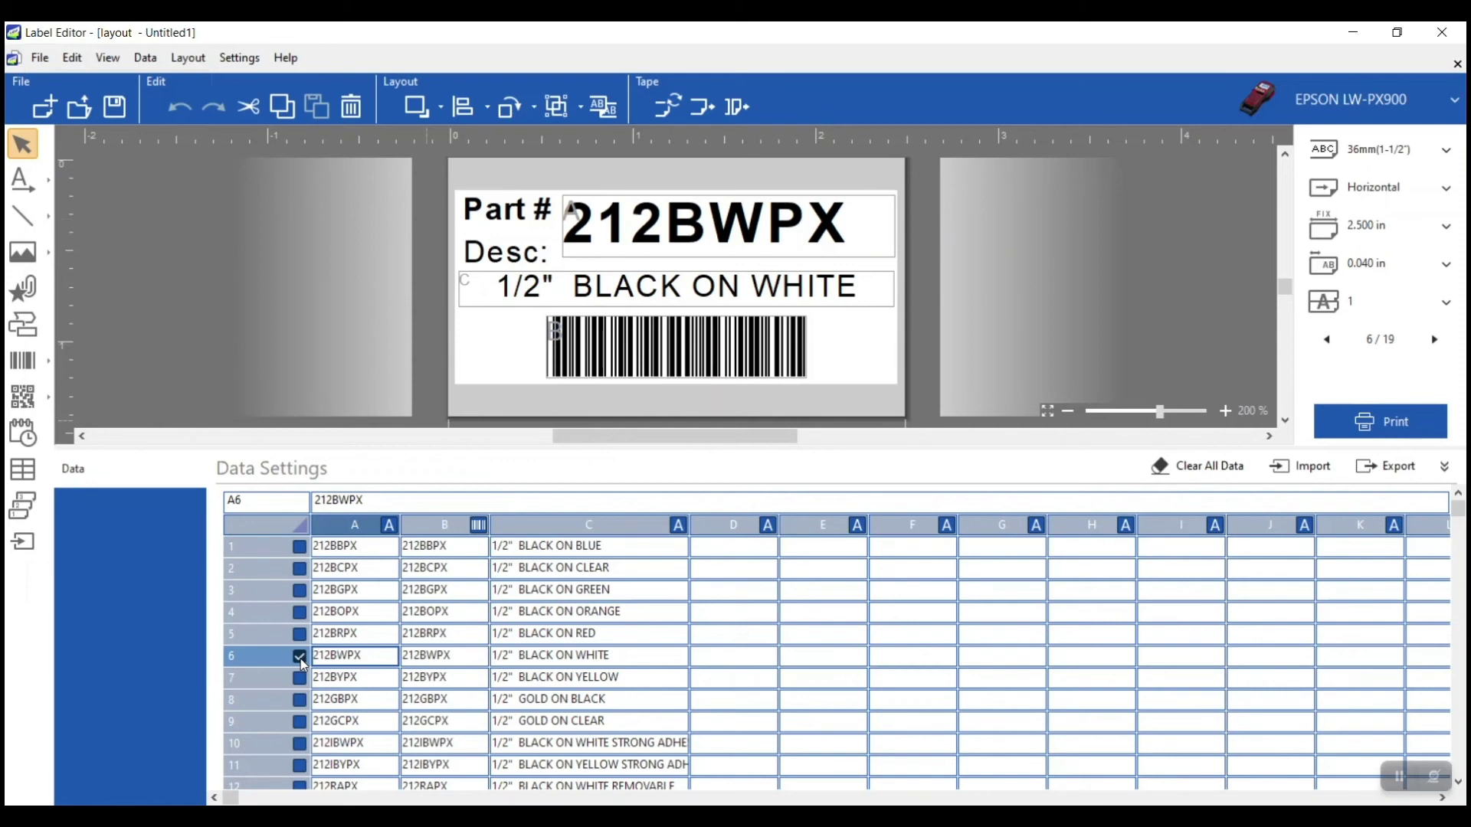
- Check data rows 2 and 6 and print one copy with the "Print data checked in Data Creation Window" option
{"action": "left_click", "coordinate": [300, 569]}
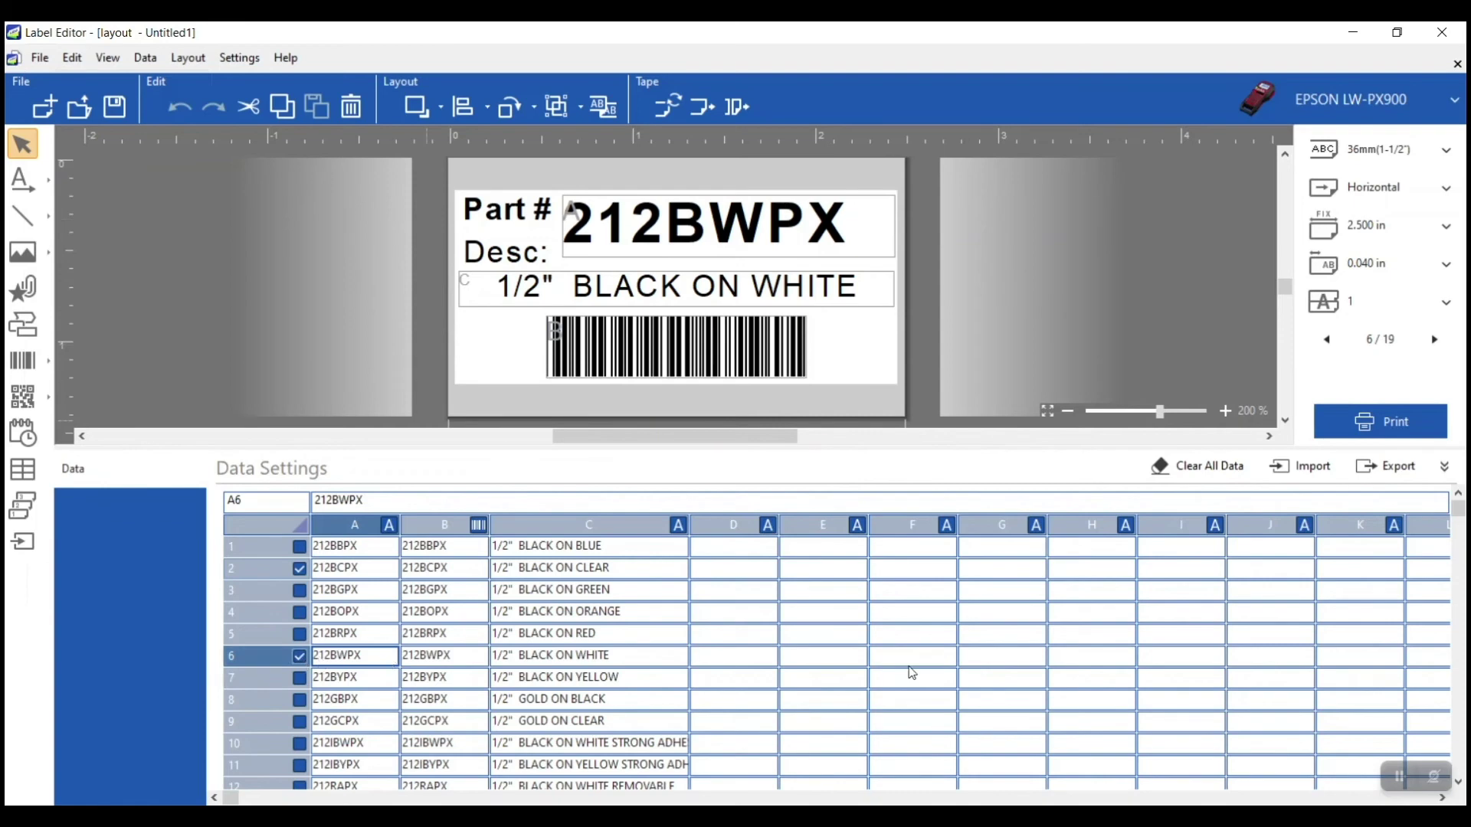
{"action": "left_click", "coordinate": [1402, 417]}
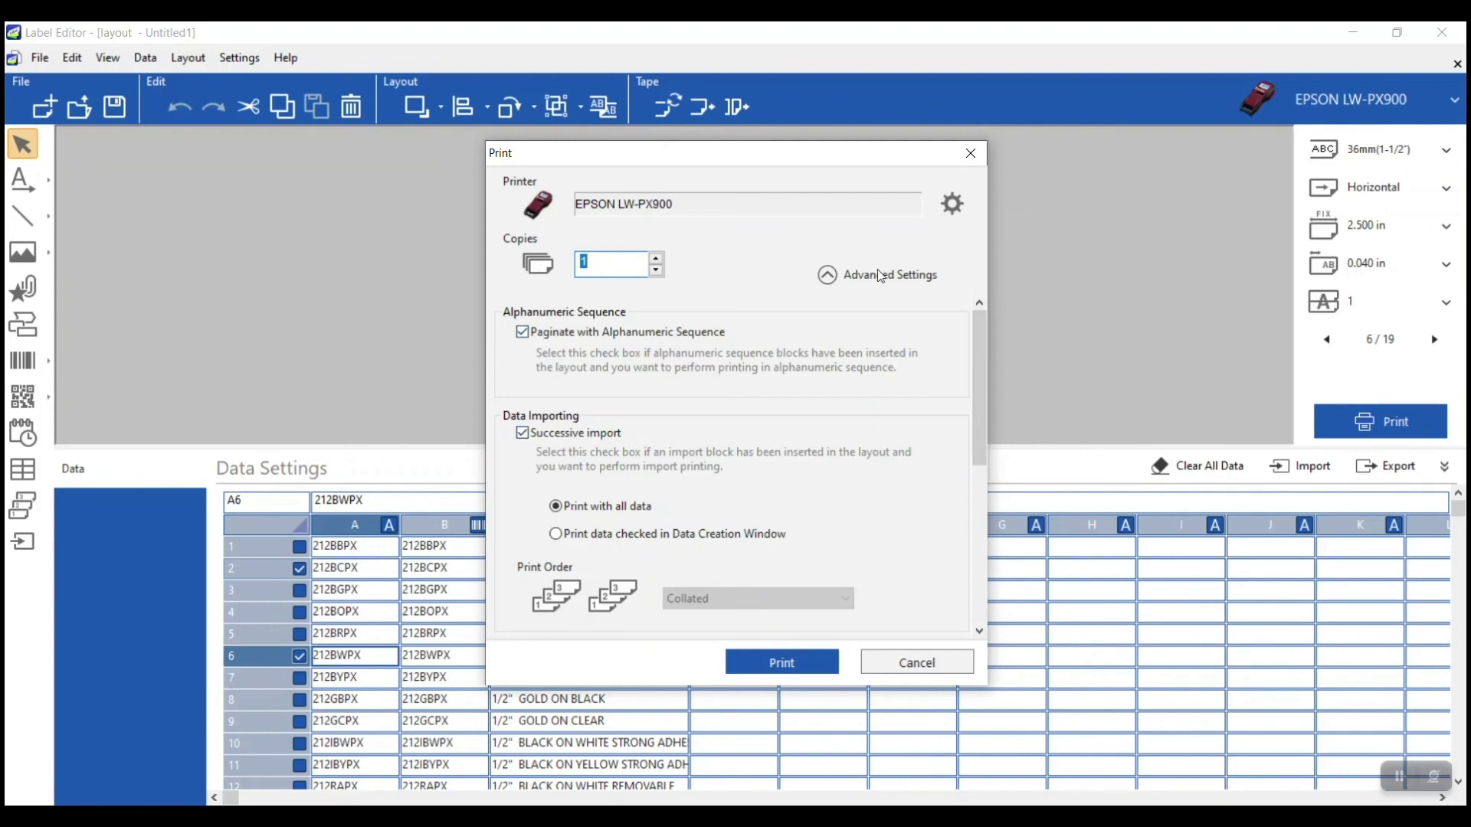
{"action": "left_click", "coordinate": [832, 279]}
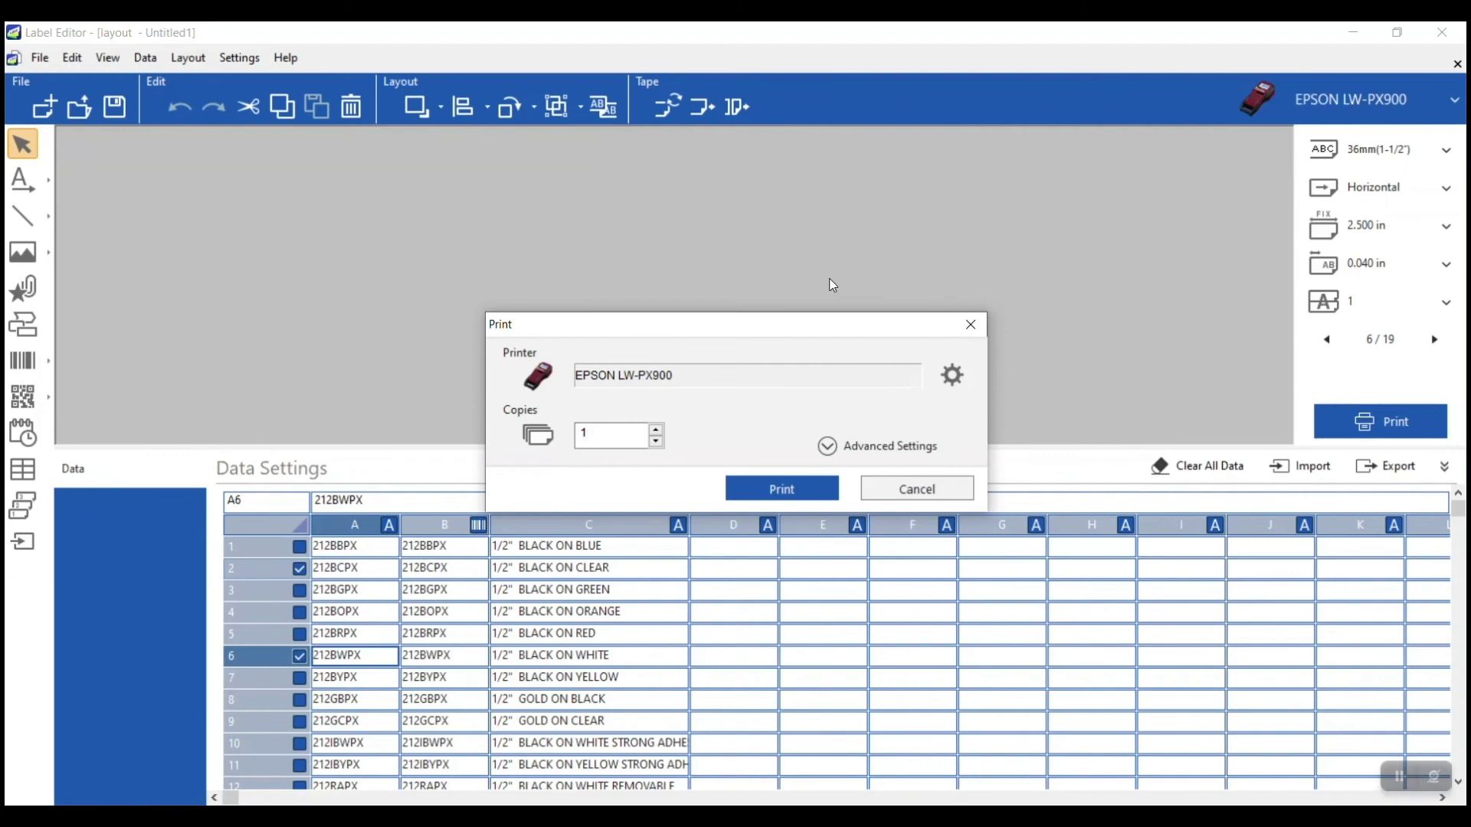
{"action": "left_click", "coordinate": [830, 451]}
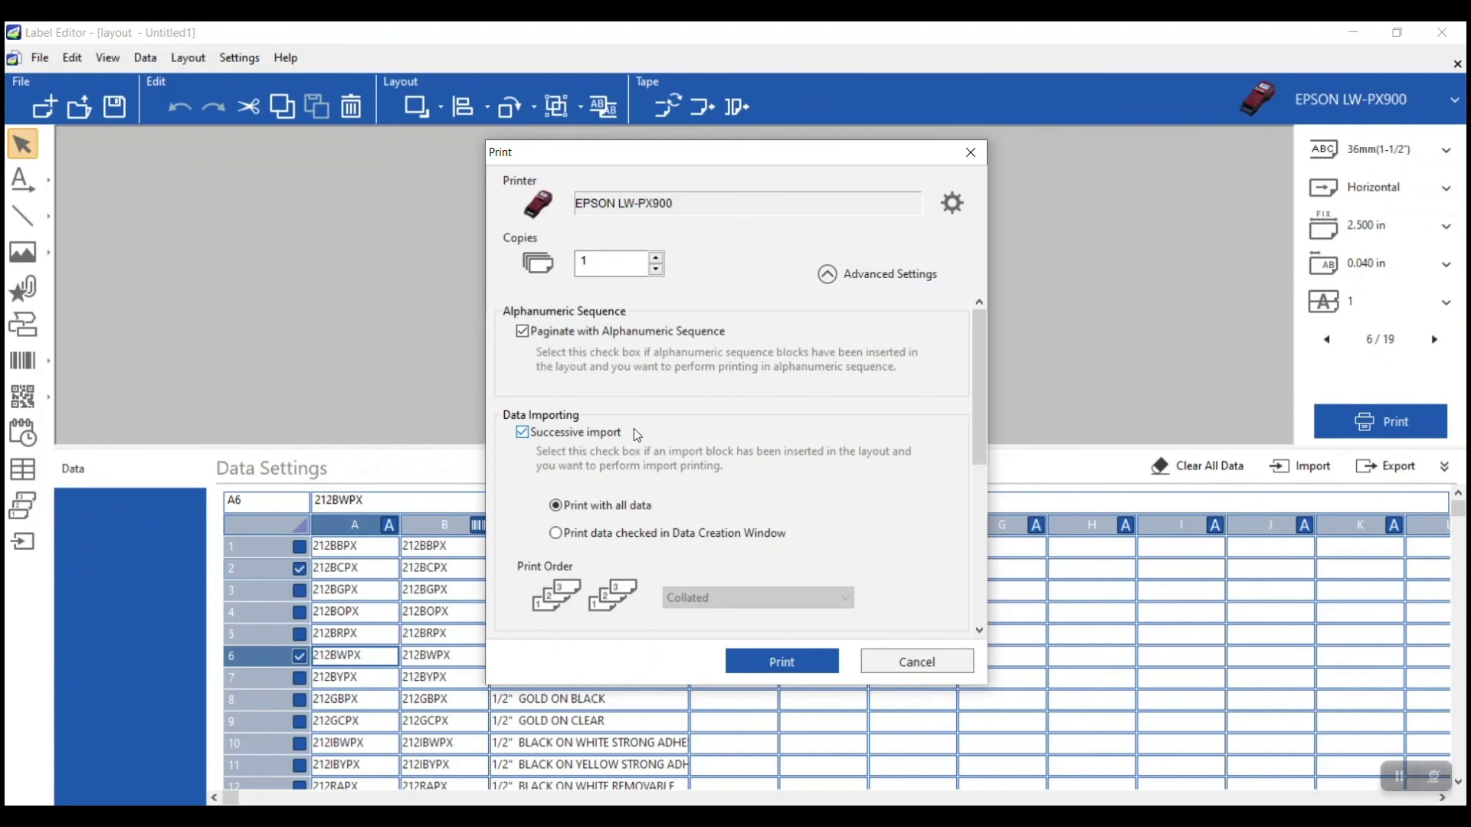
{"action": "left_click", "coordinate": [556, 536]}
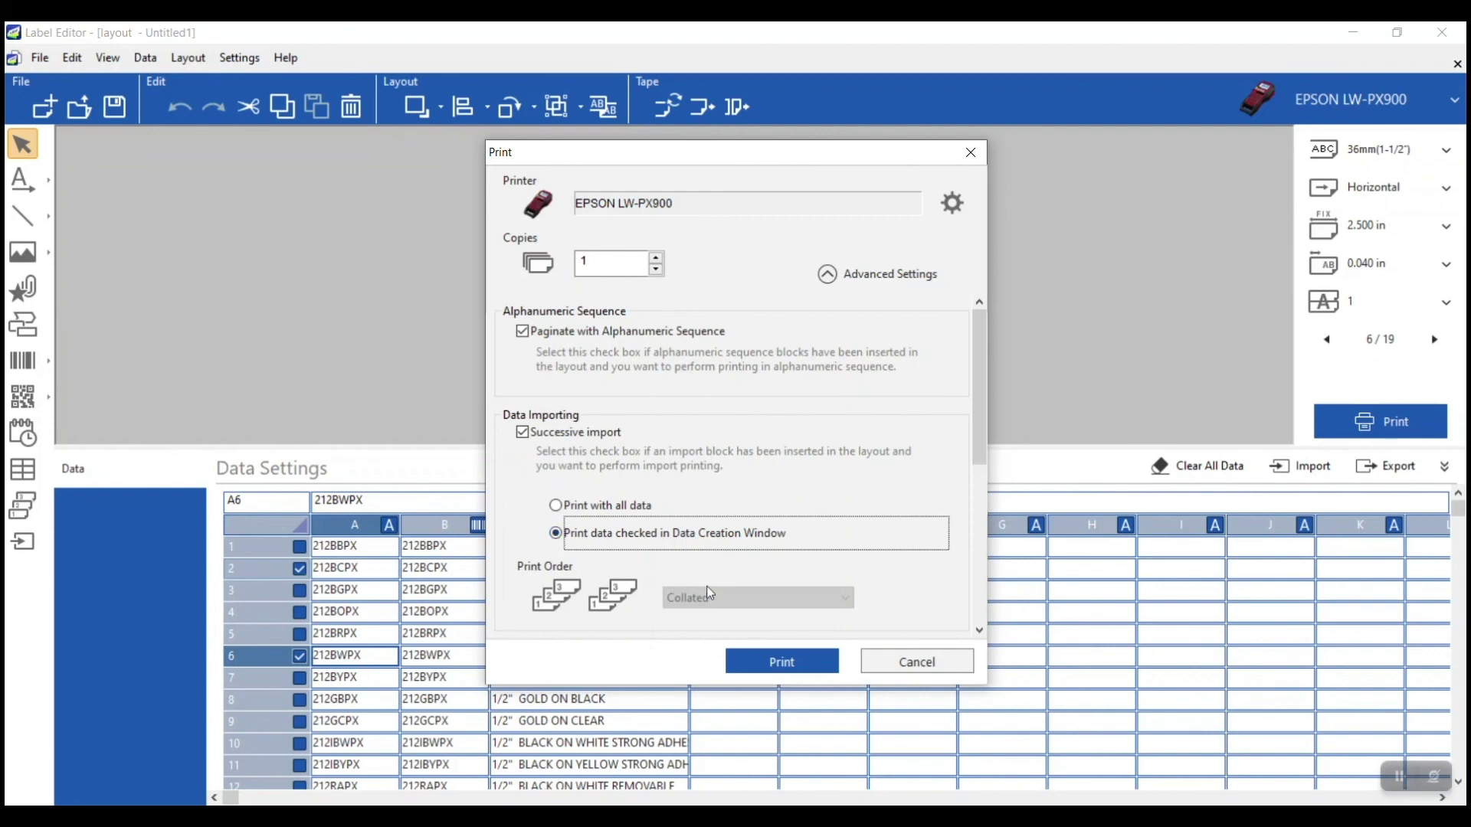
{"action": "left_click", "coordinate": [789, 667]}
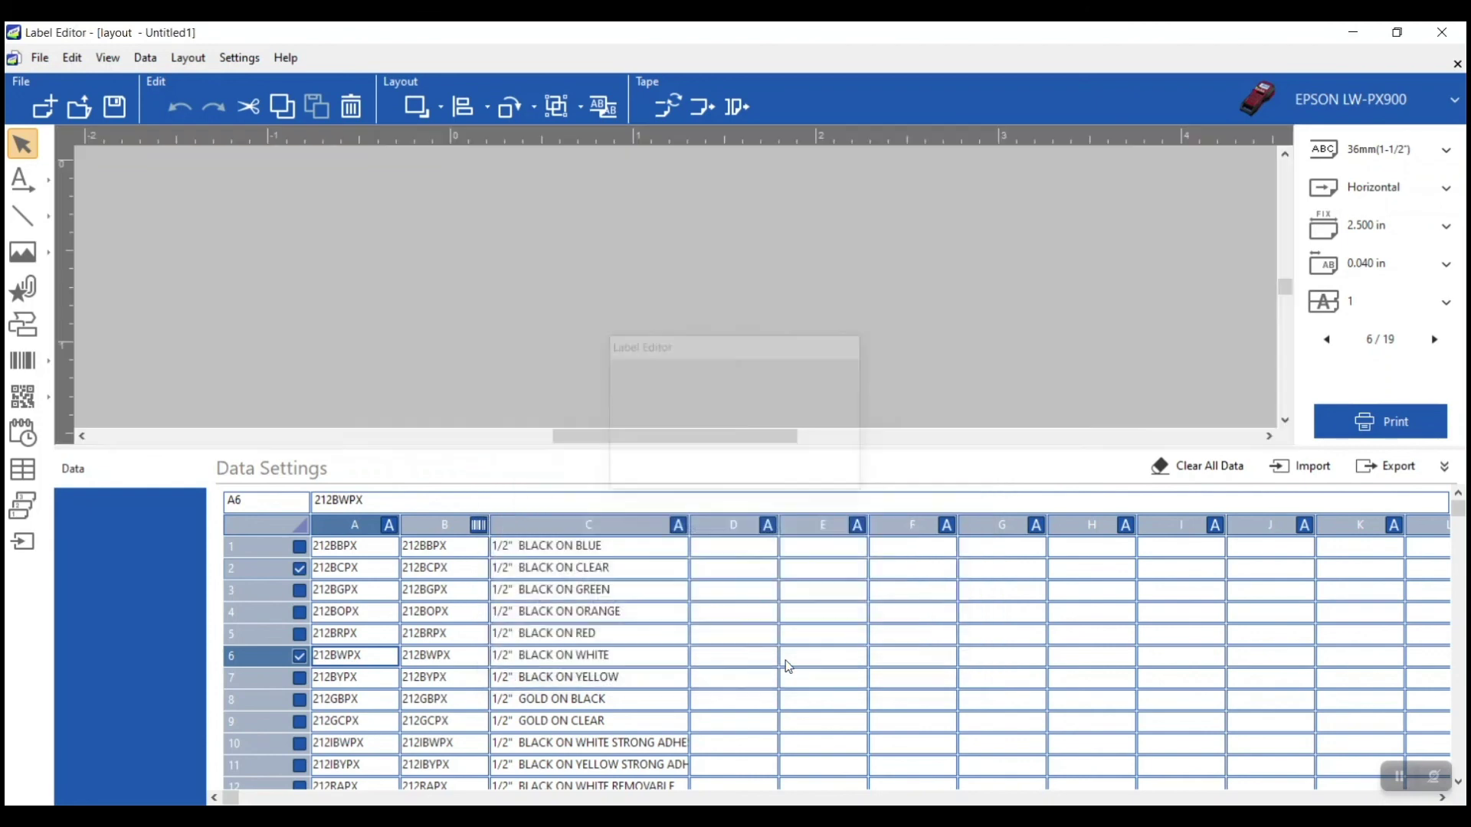